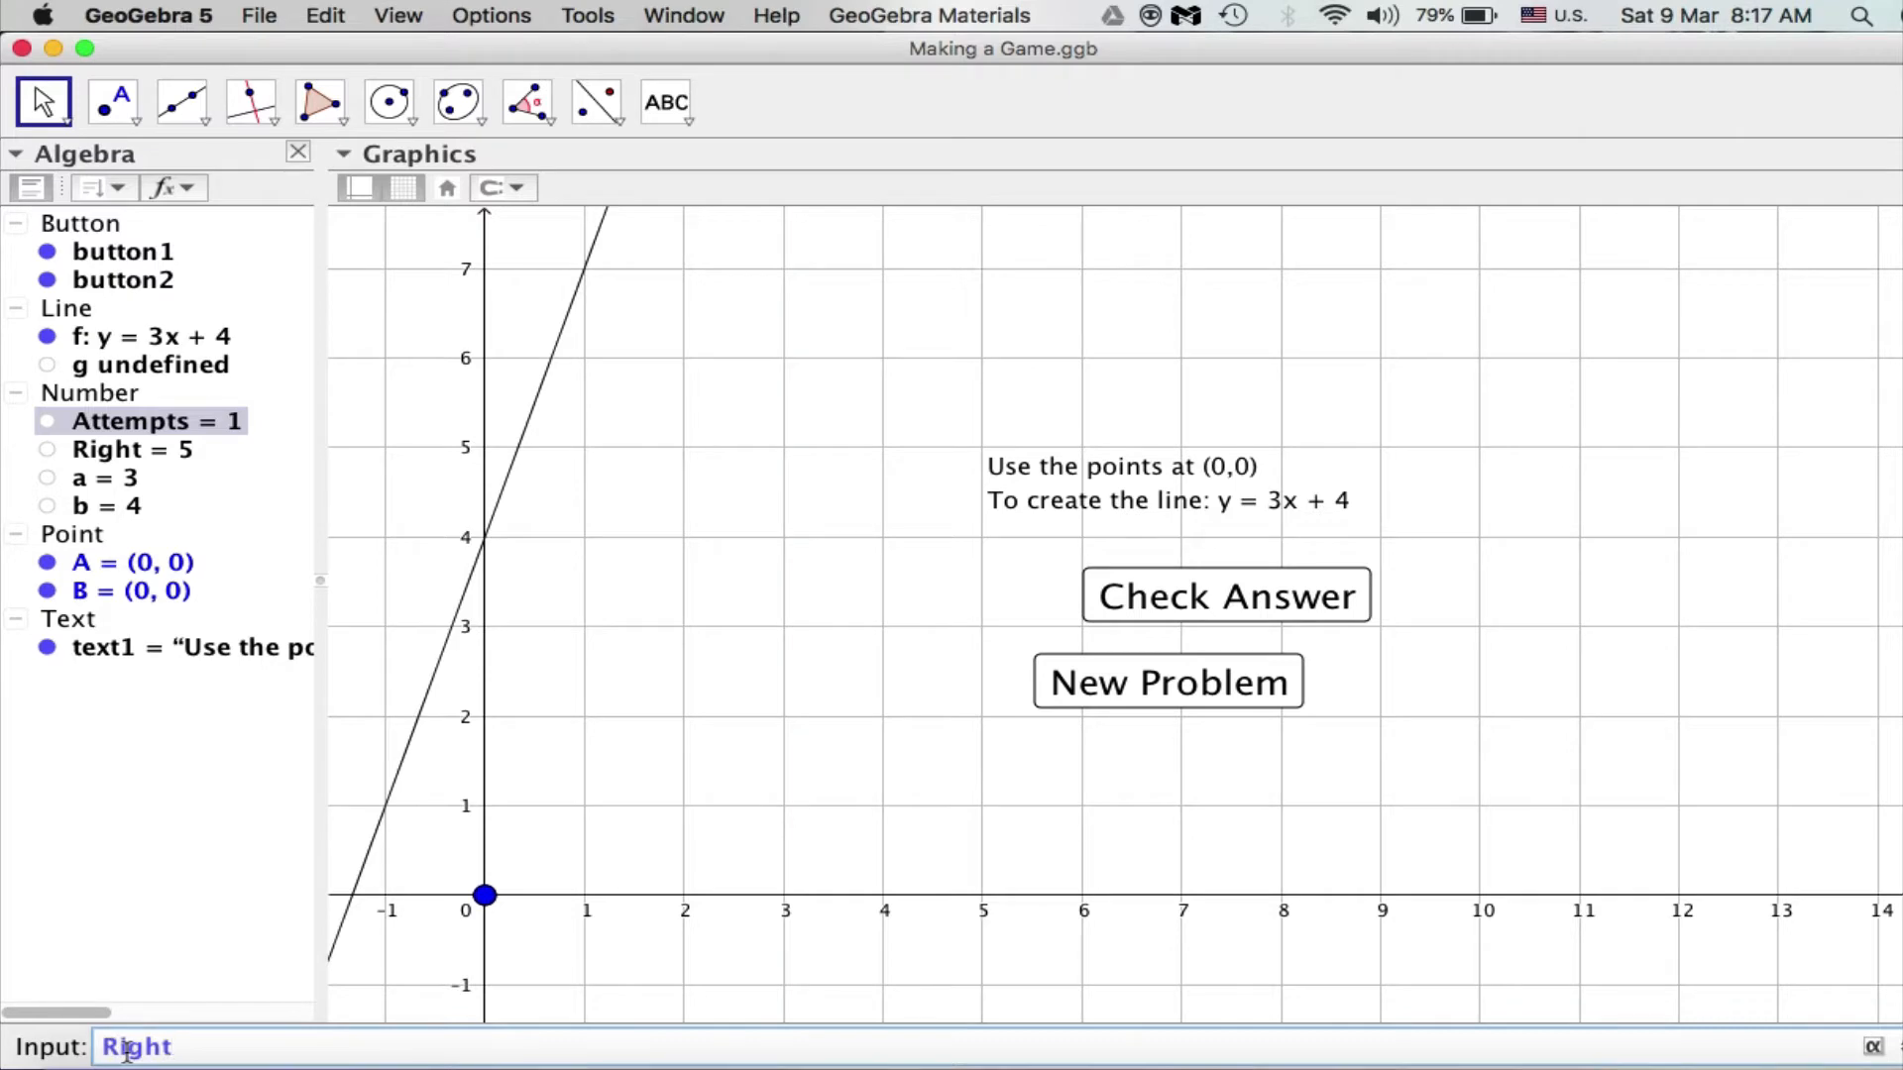
# Step: Set the numbers Right, a and b each to 1
pyautogui.press('Return')
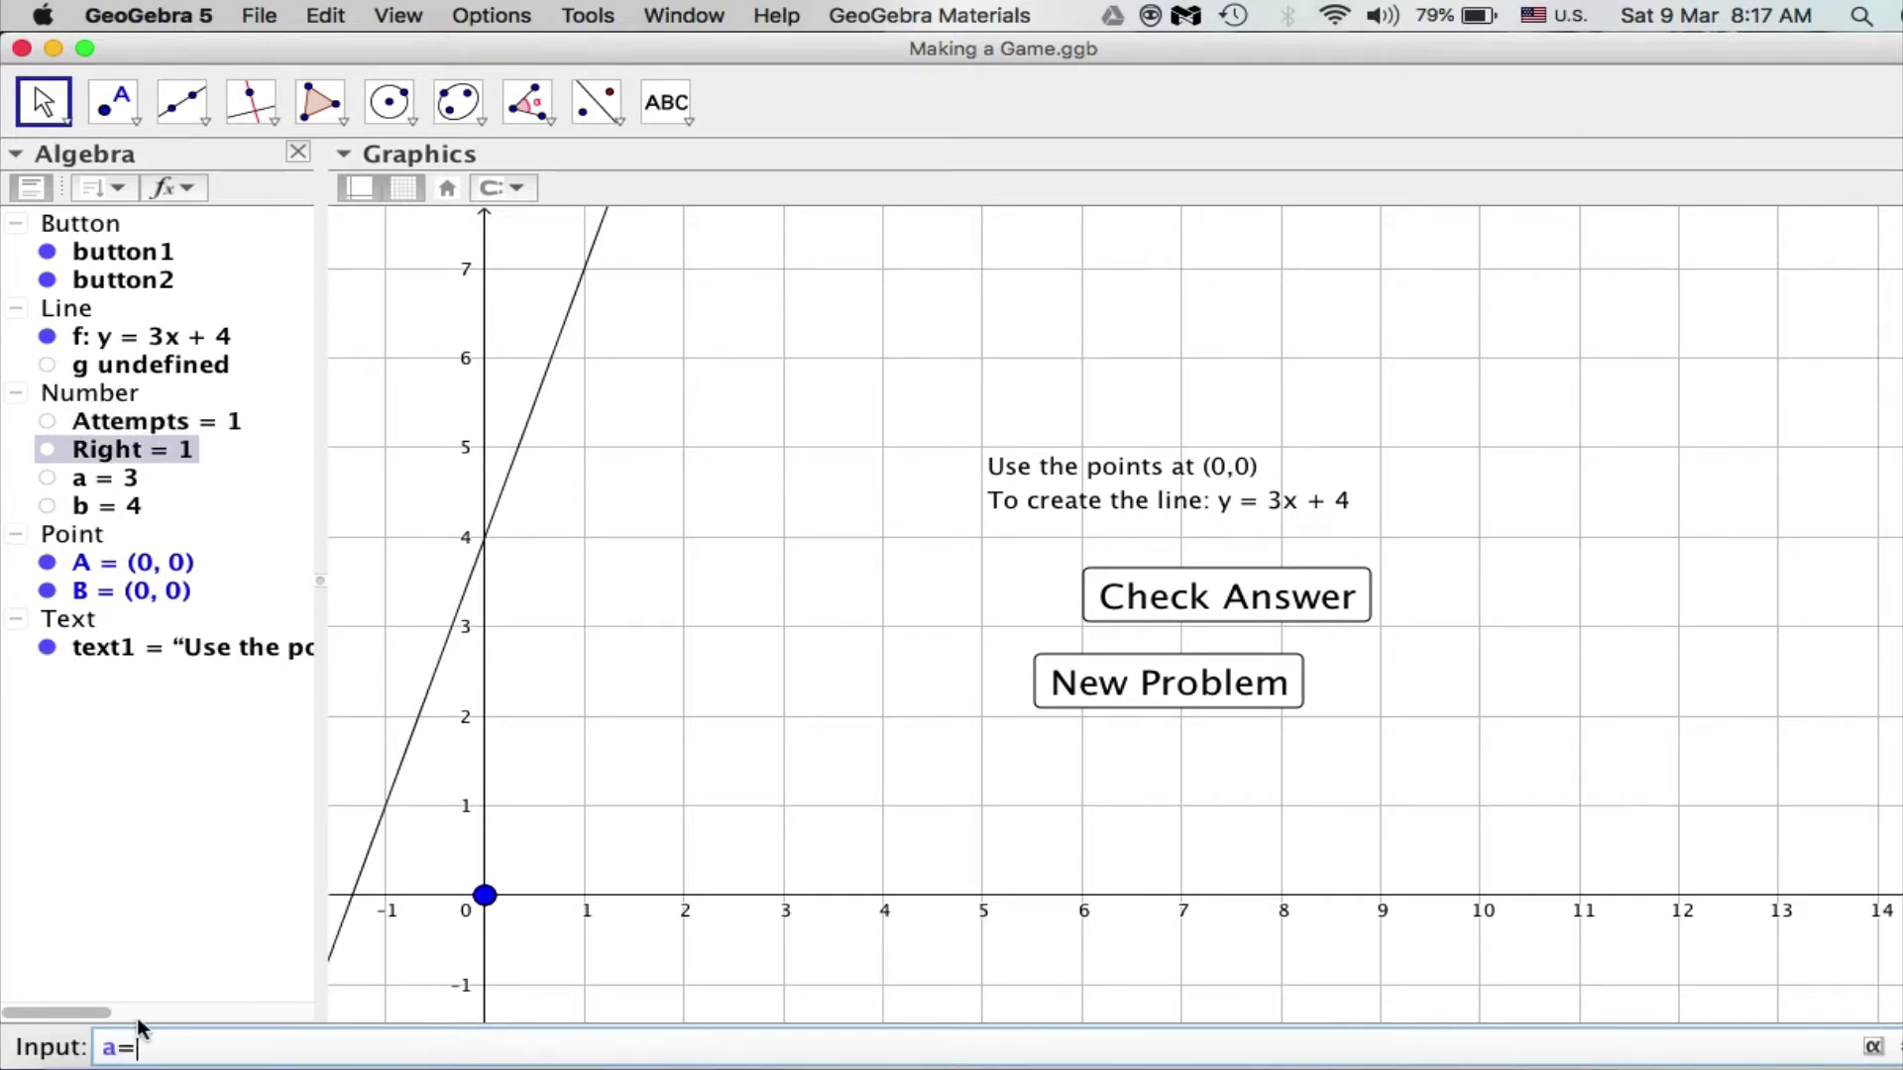
pyautogui.press('Return')
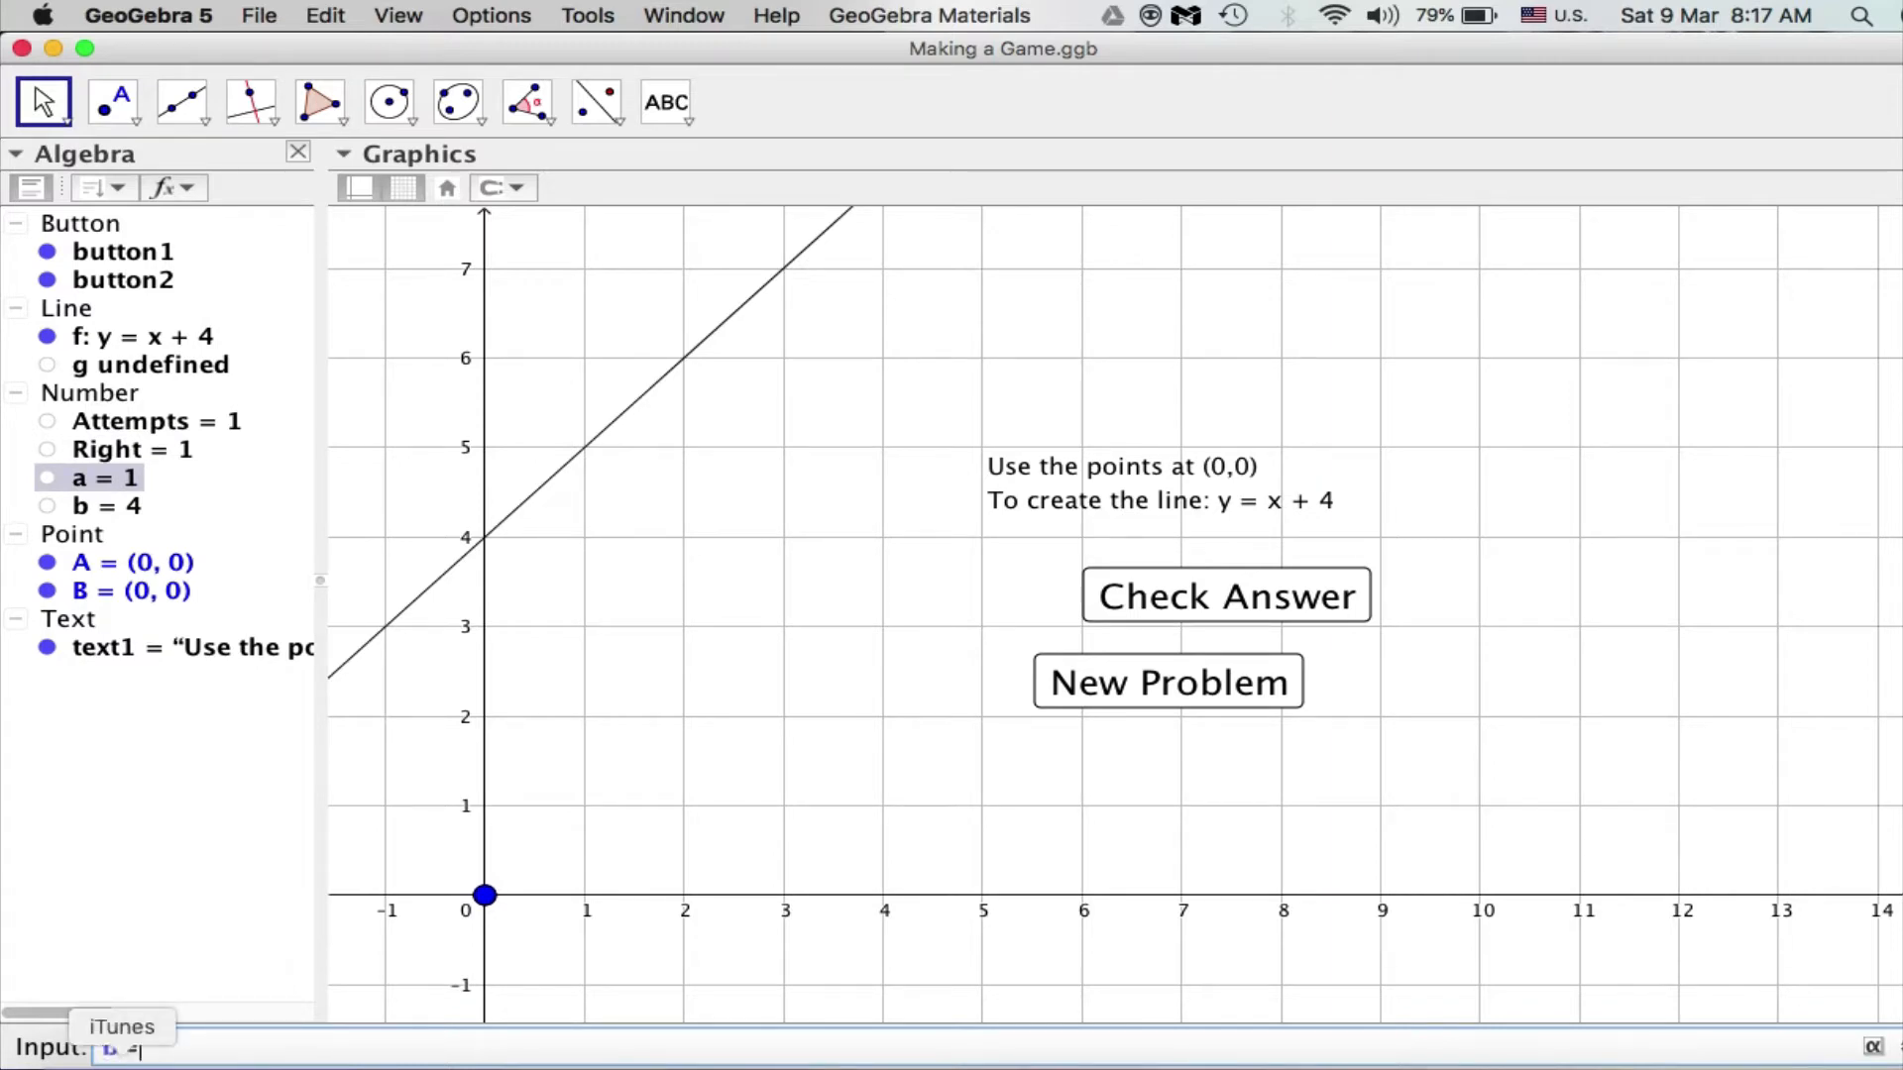
pyautogui.write('b=1')
pyautogui.press('Return')
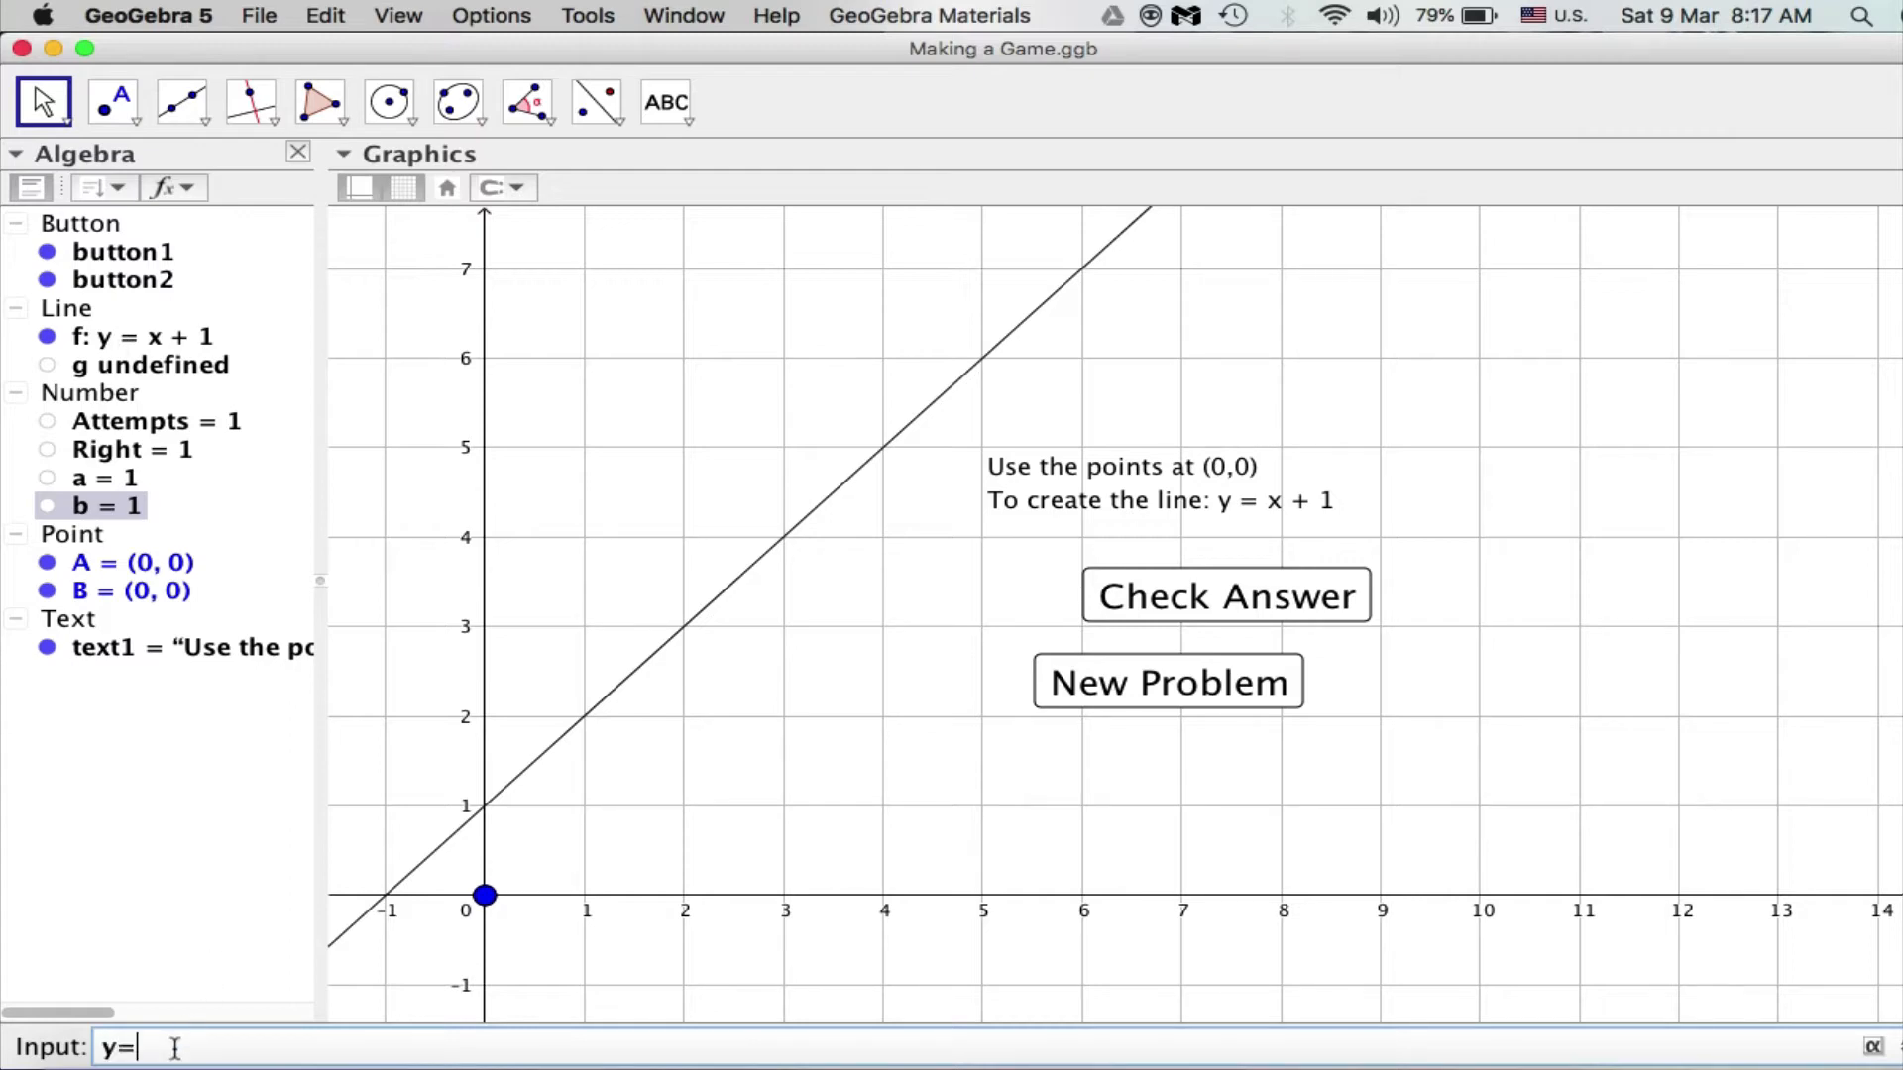
# Step: Enter the line equation y=ax+b and delete the duplicate line it creates
pyautogui.write('ax+b')
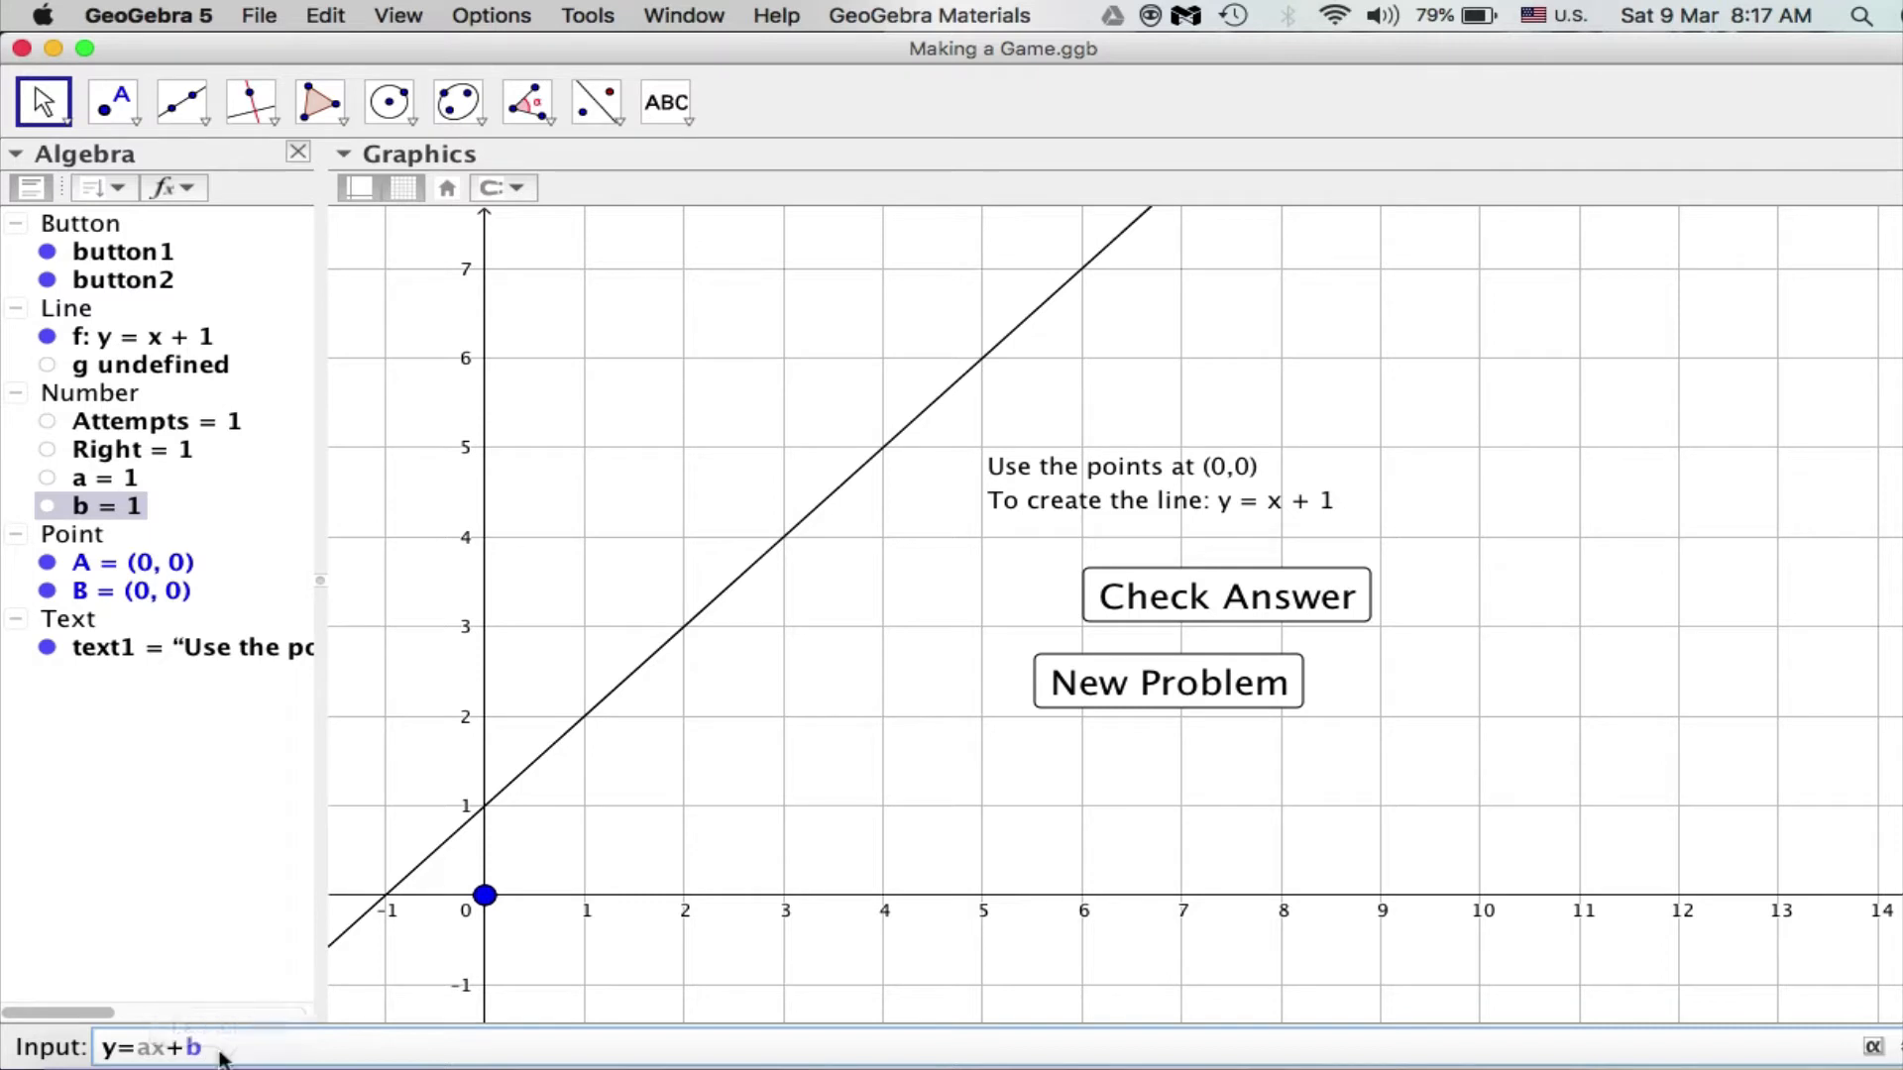
pyautogui.press('Return')
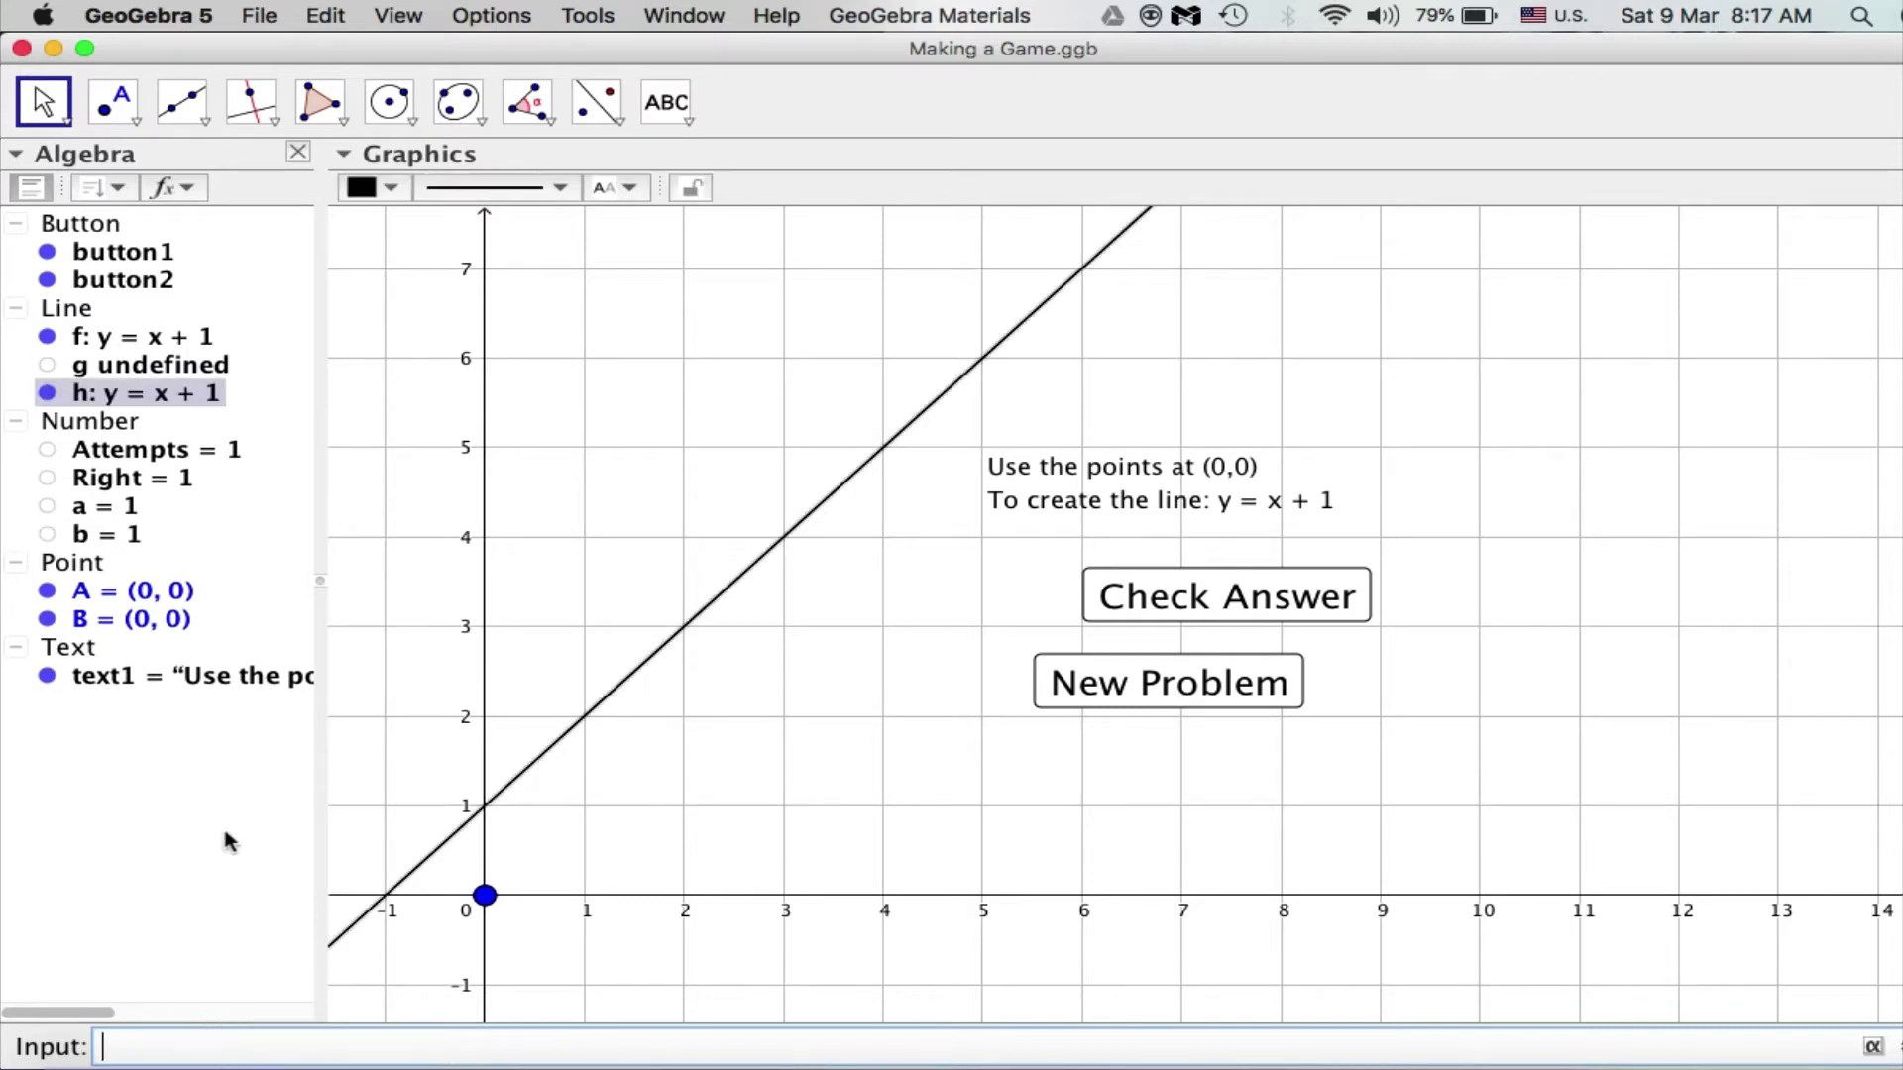
pyautogui.click(181, 398)
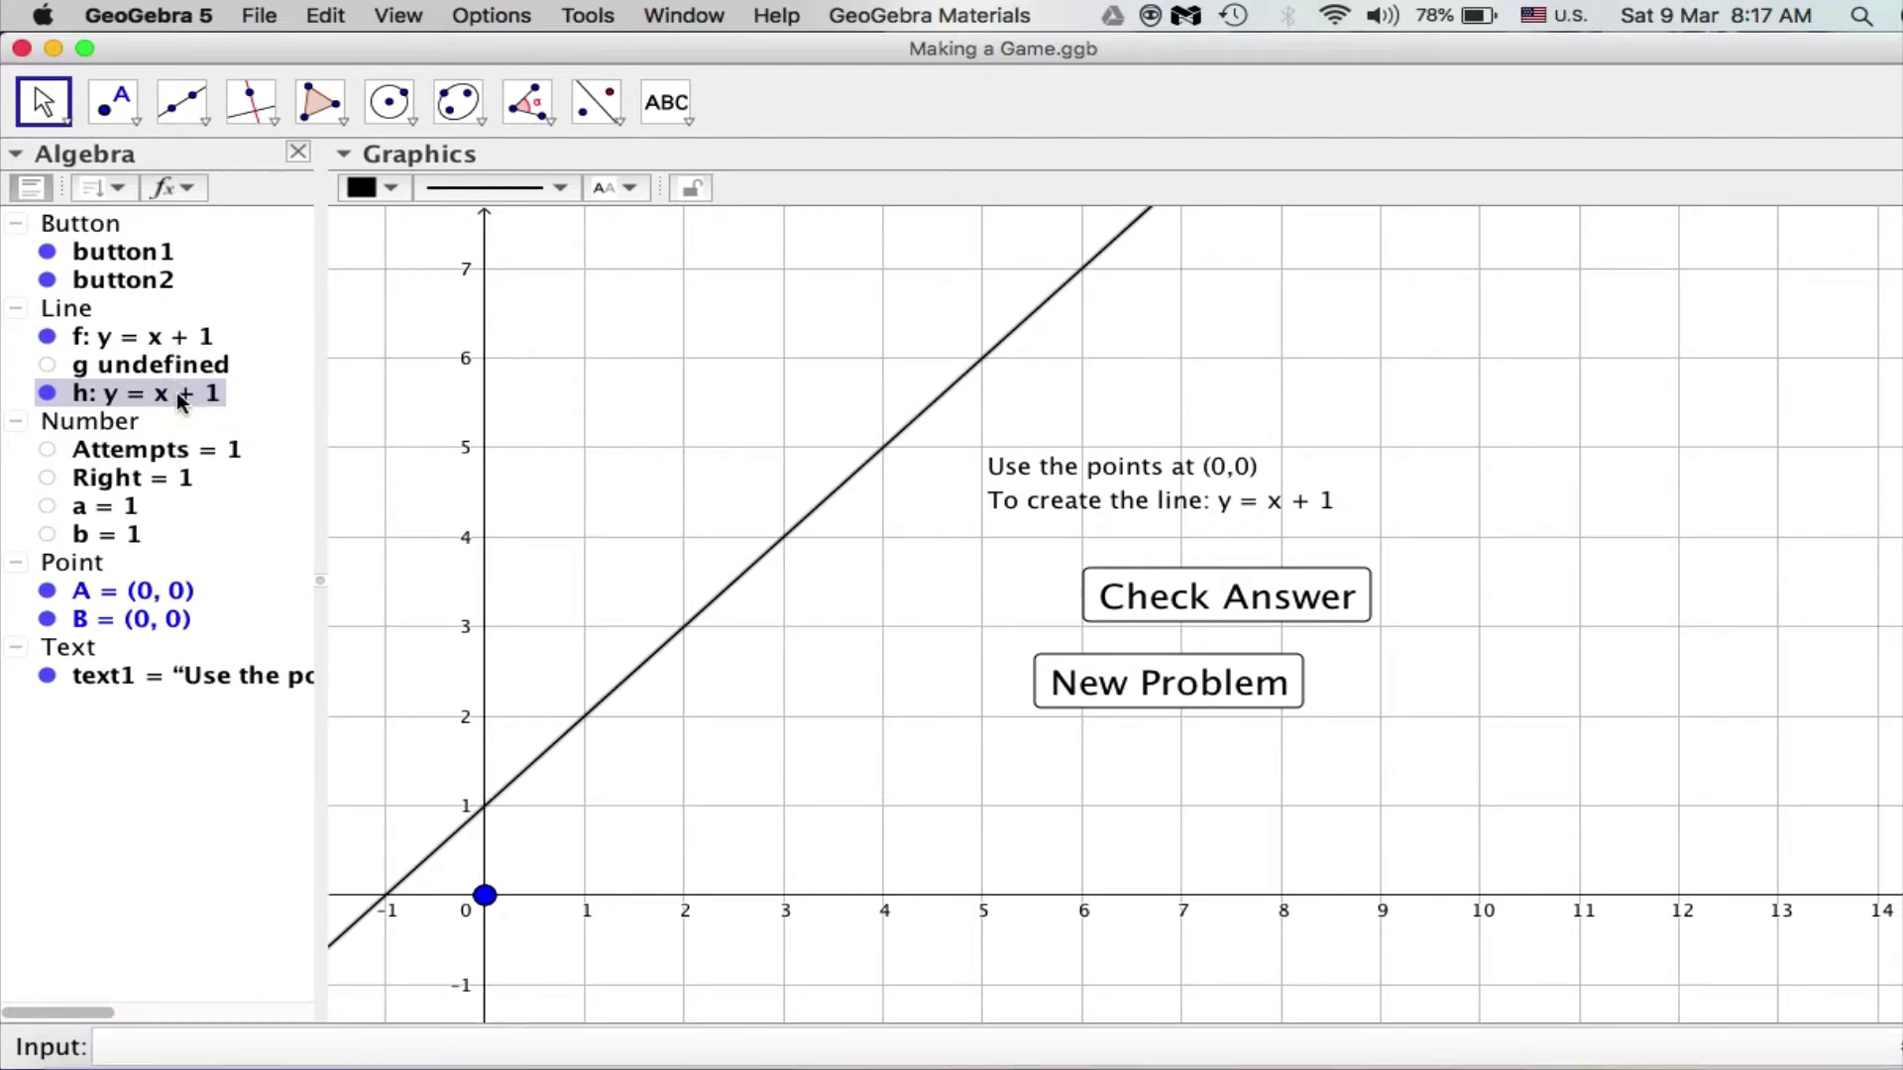
pyautogui.press('Delete')
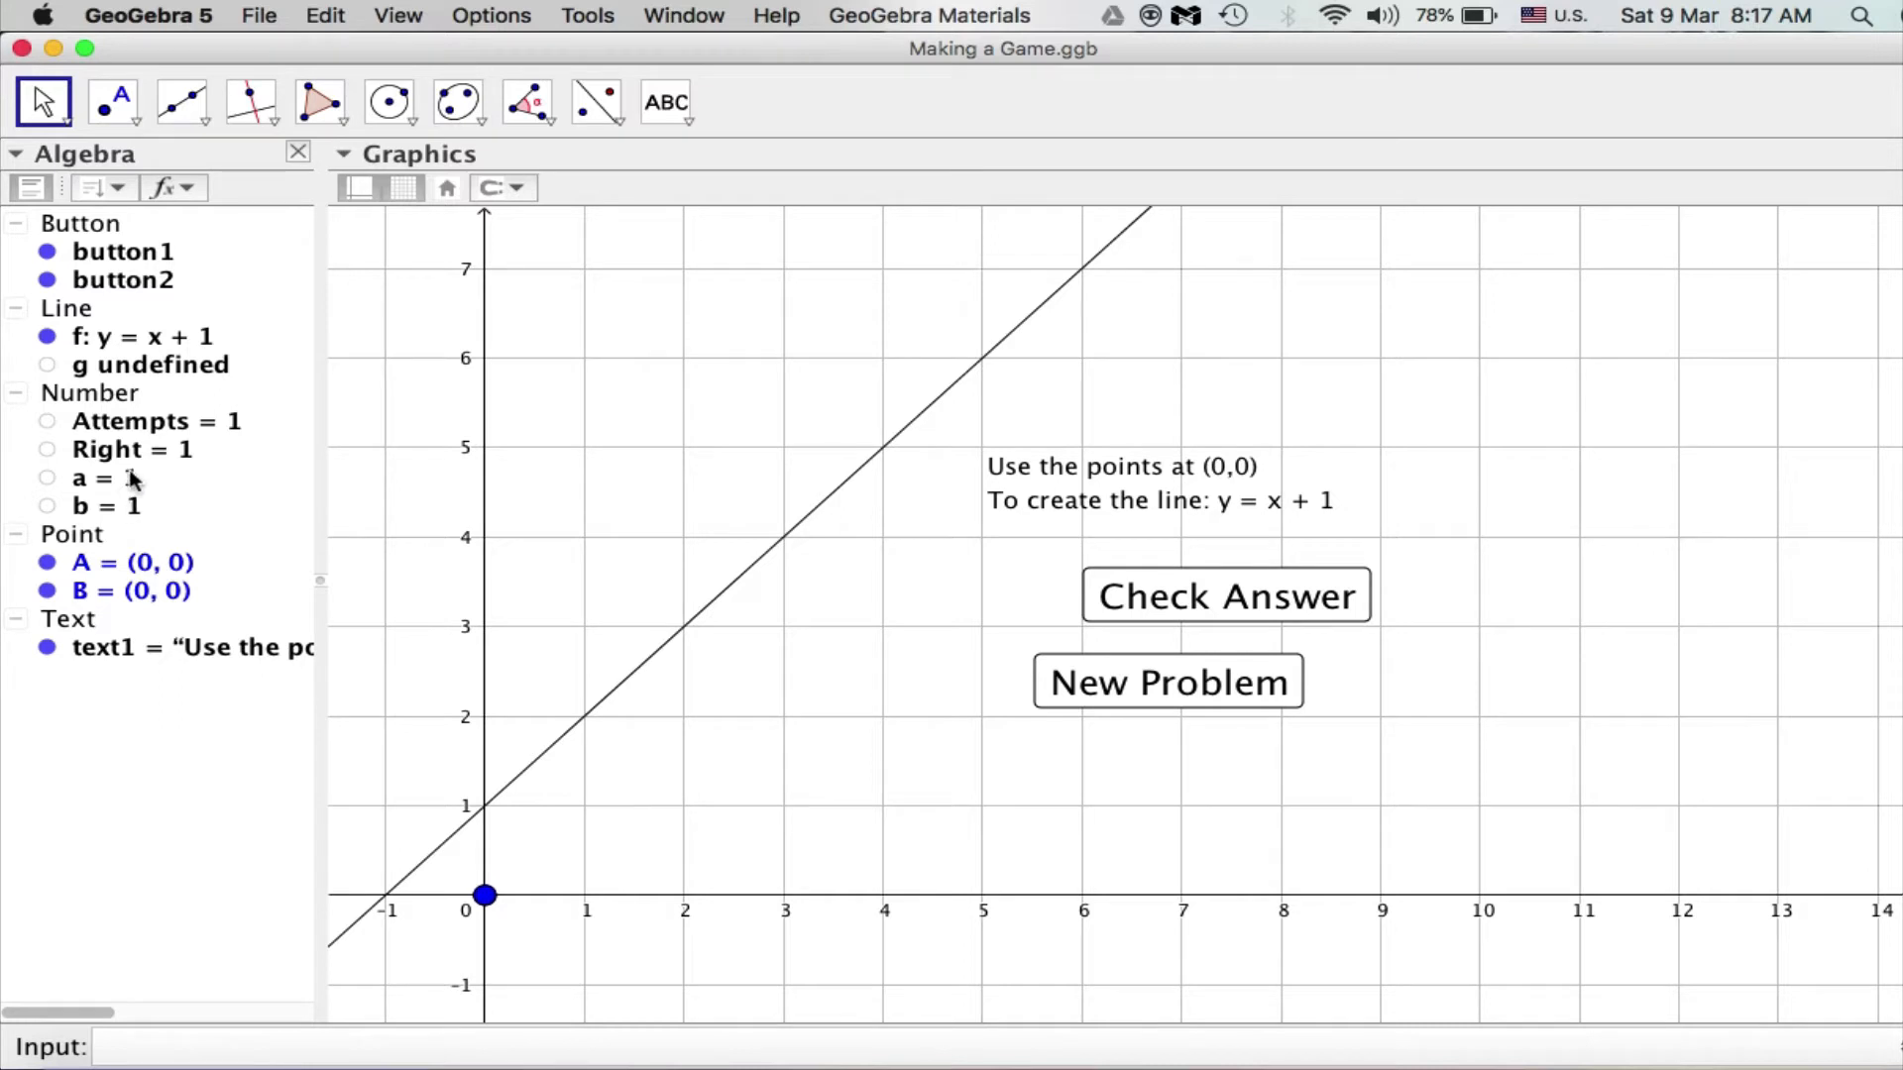
# Step: Examine the New Problem button's On Click script, focusing on the RandomBetween commands for a and b, and close the properties
pyautogui.click(328, 24)
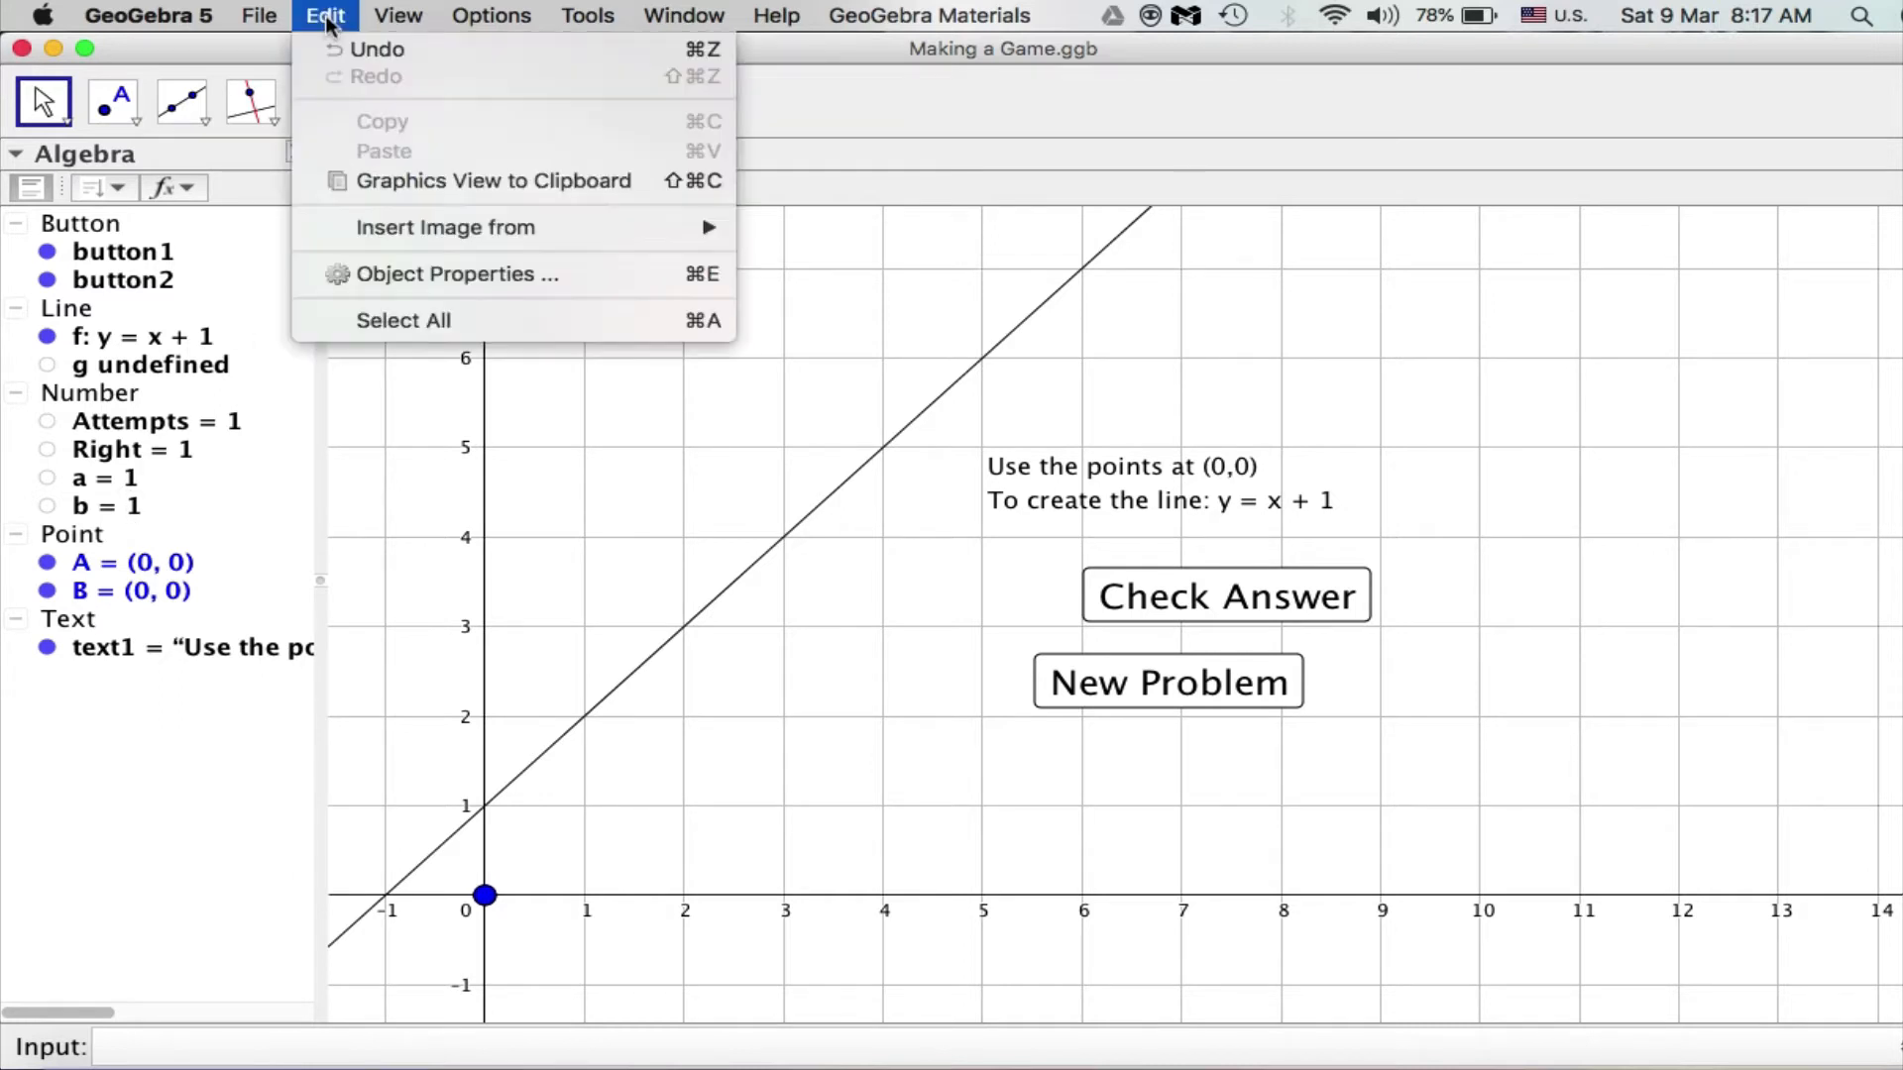
pyautogui.click(385, 283)
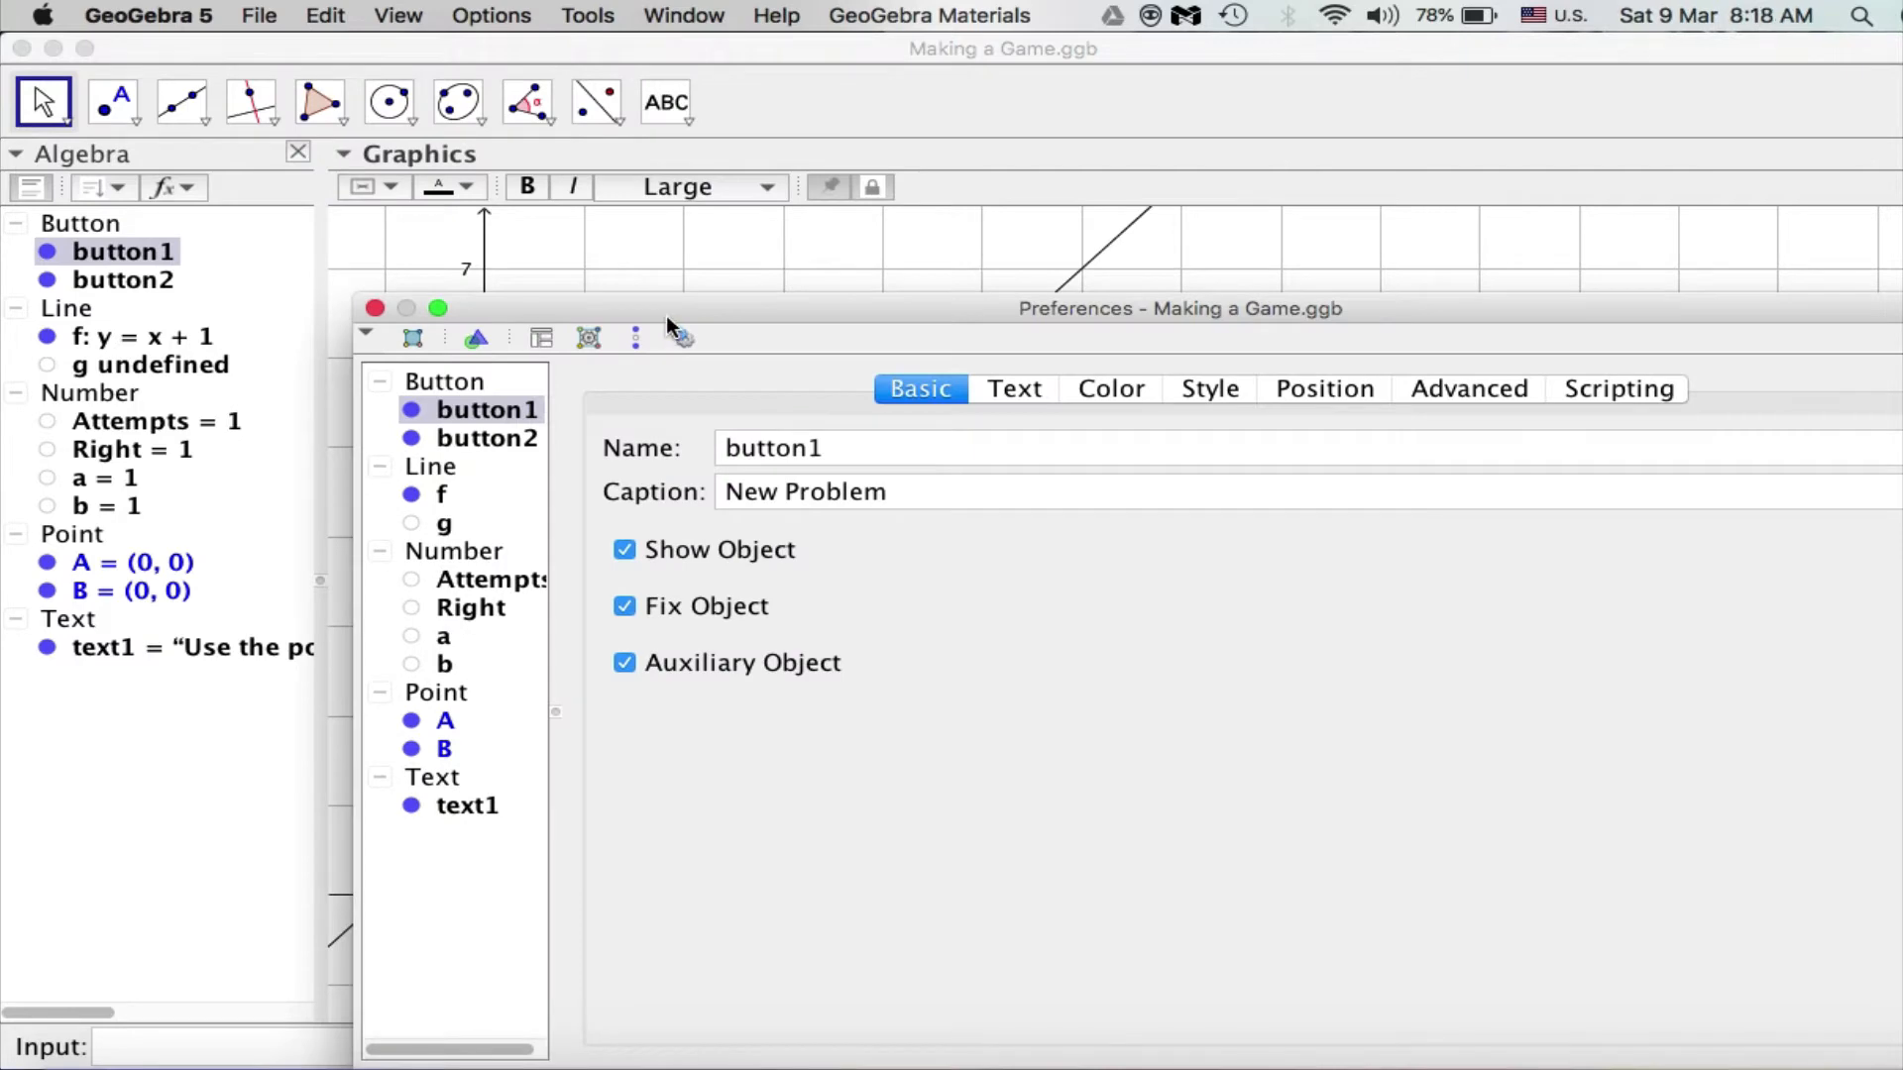
pyautogui.moveTo(666, 315); pyautogui.dragTo(1589, 204)
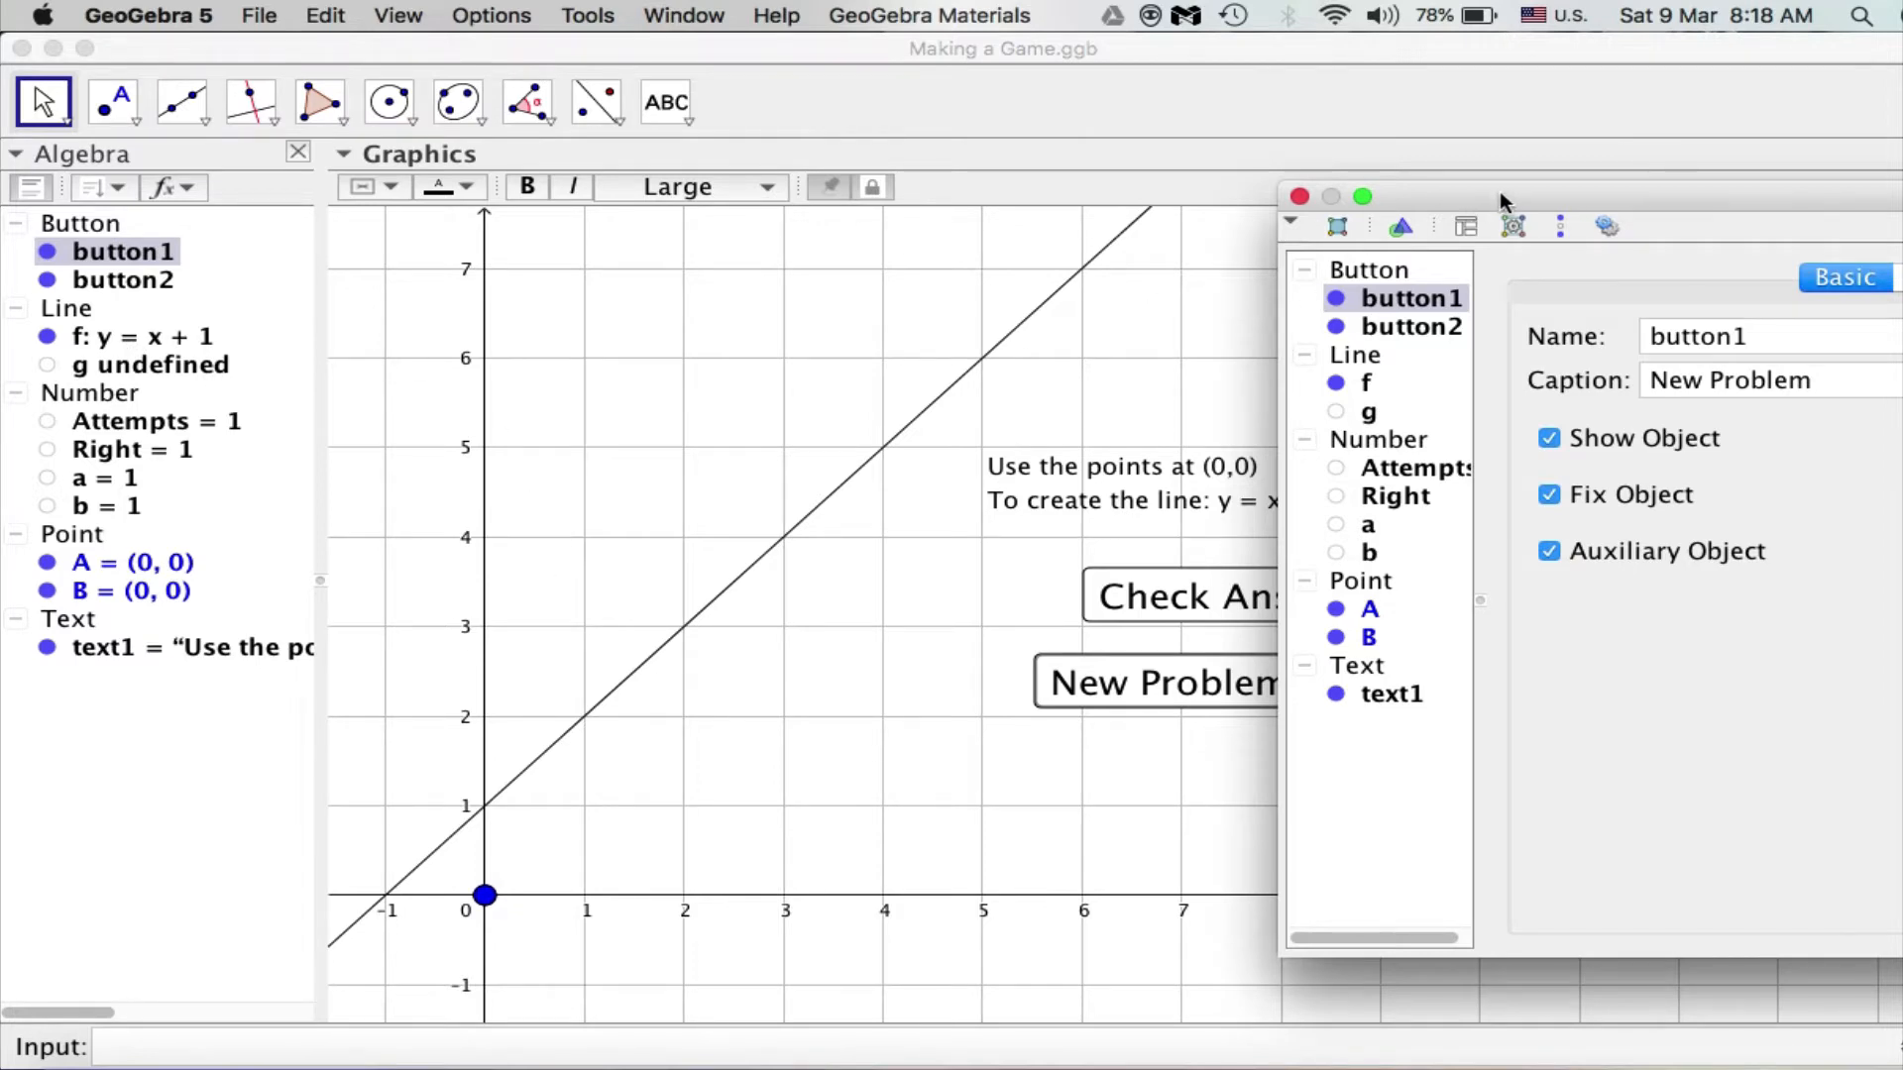
pyautogui.moveTo(1497, 188); pyautogui.dragTo(933, 73)
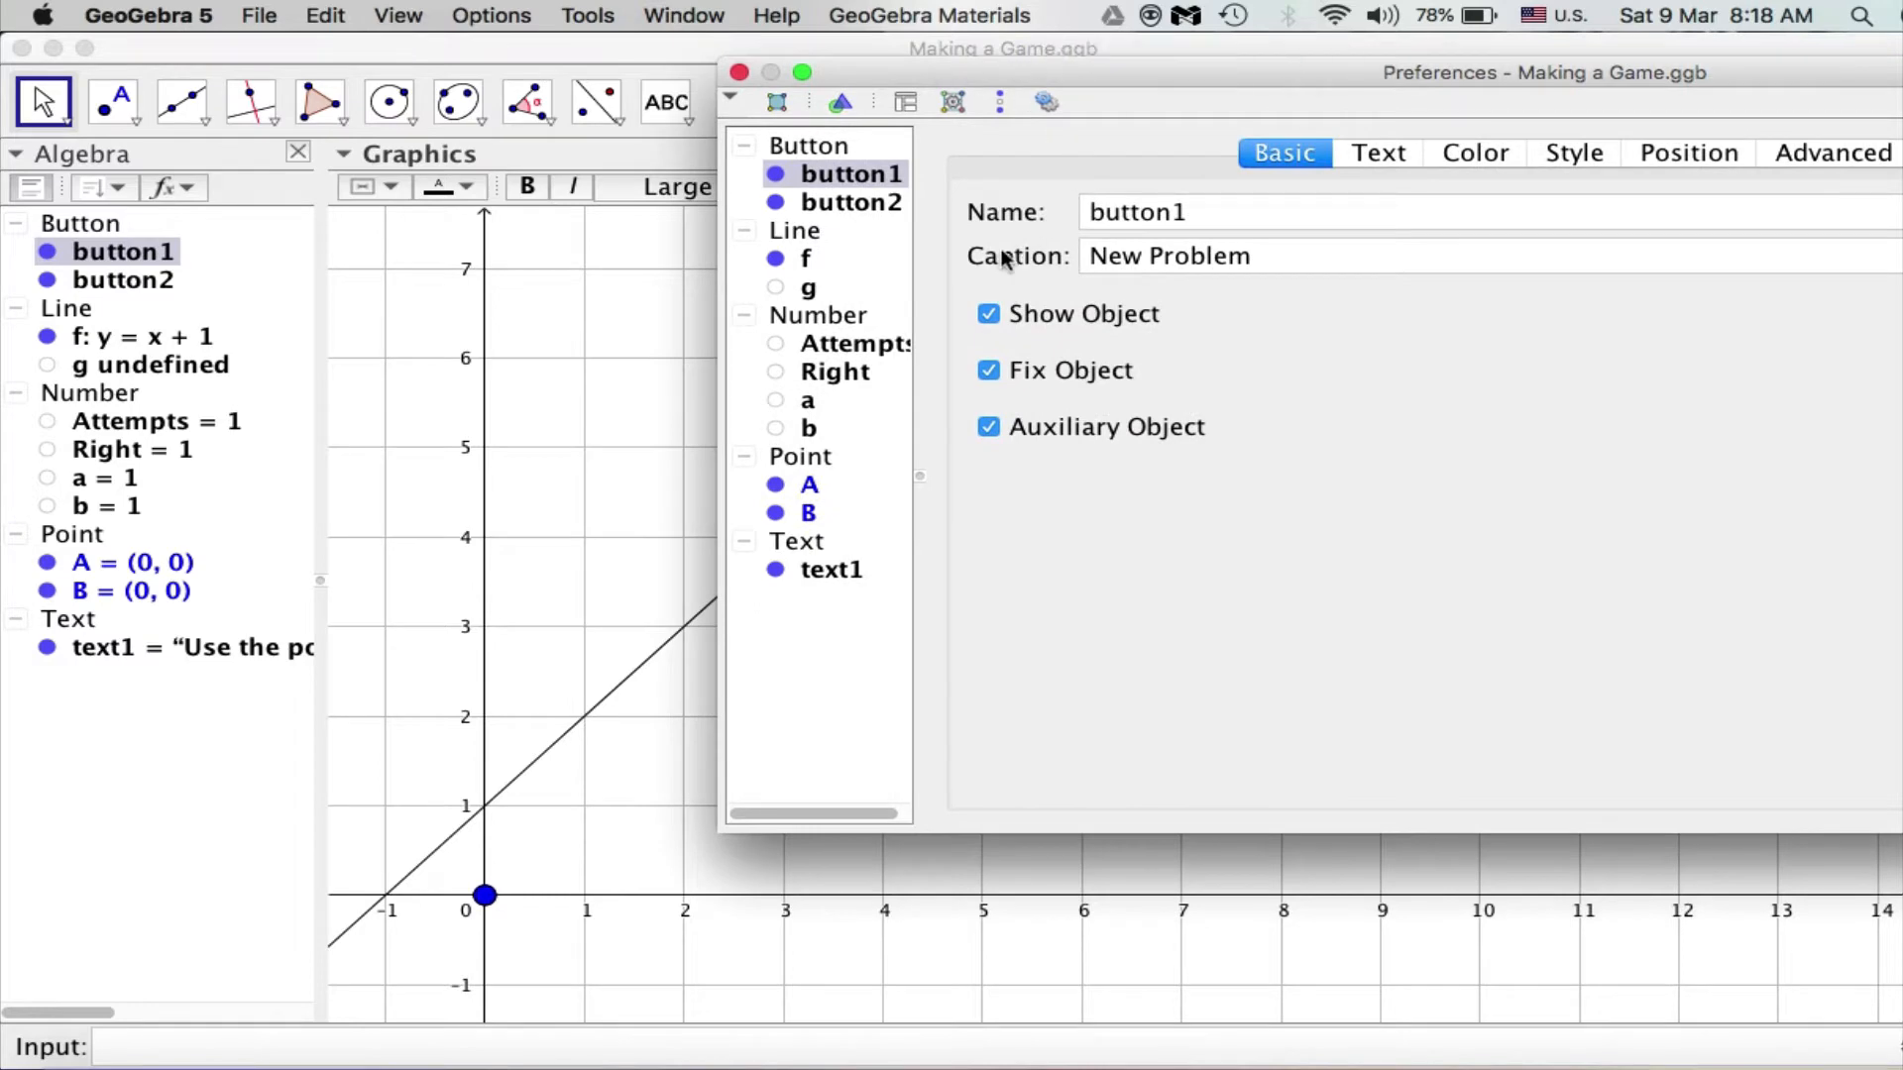
pyautogui.click(1898, 153)
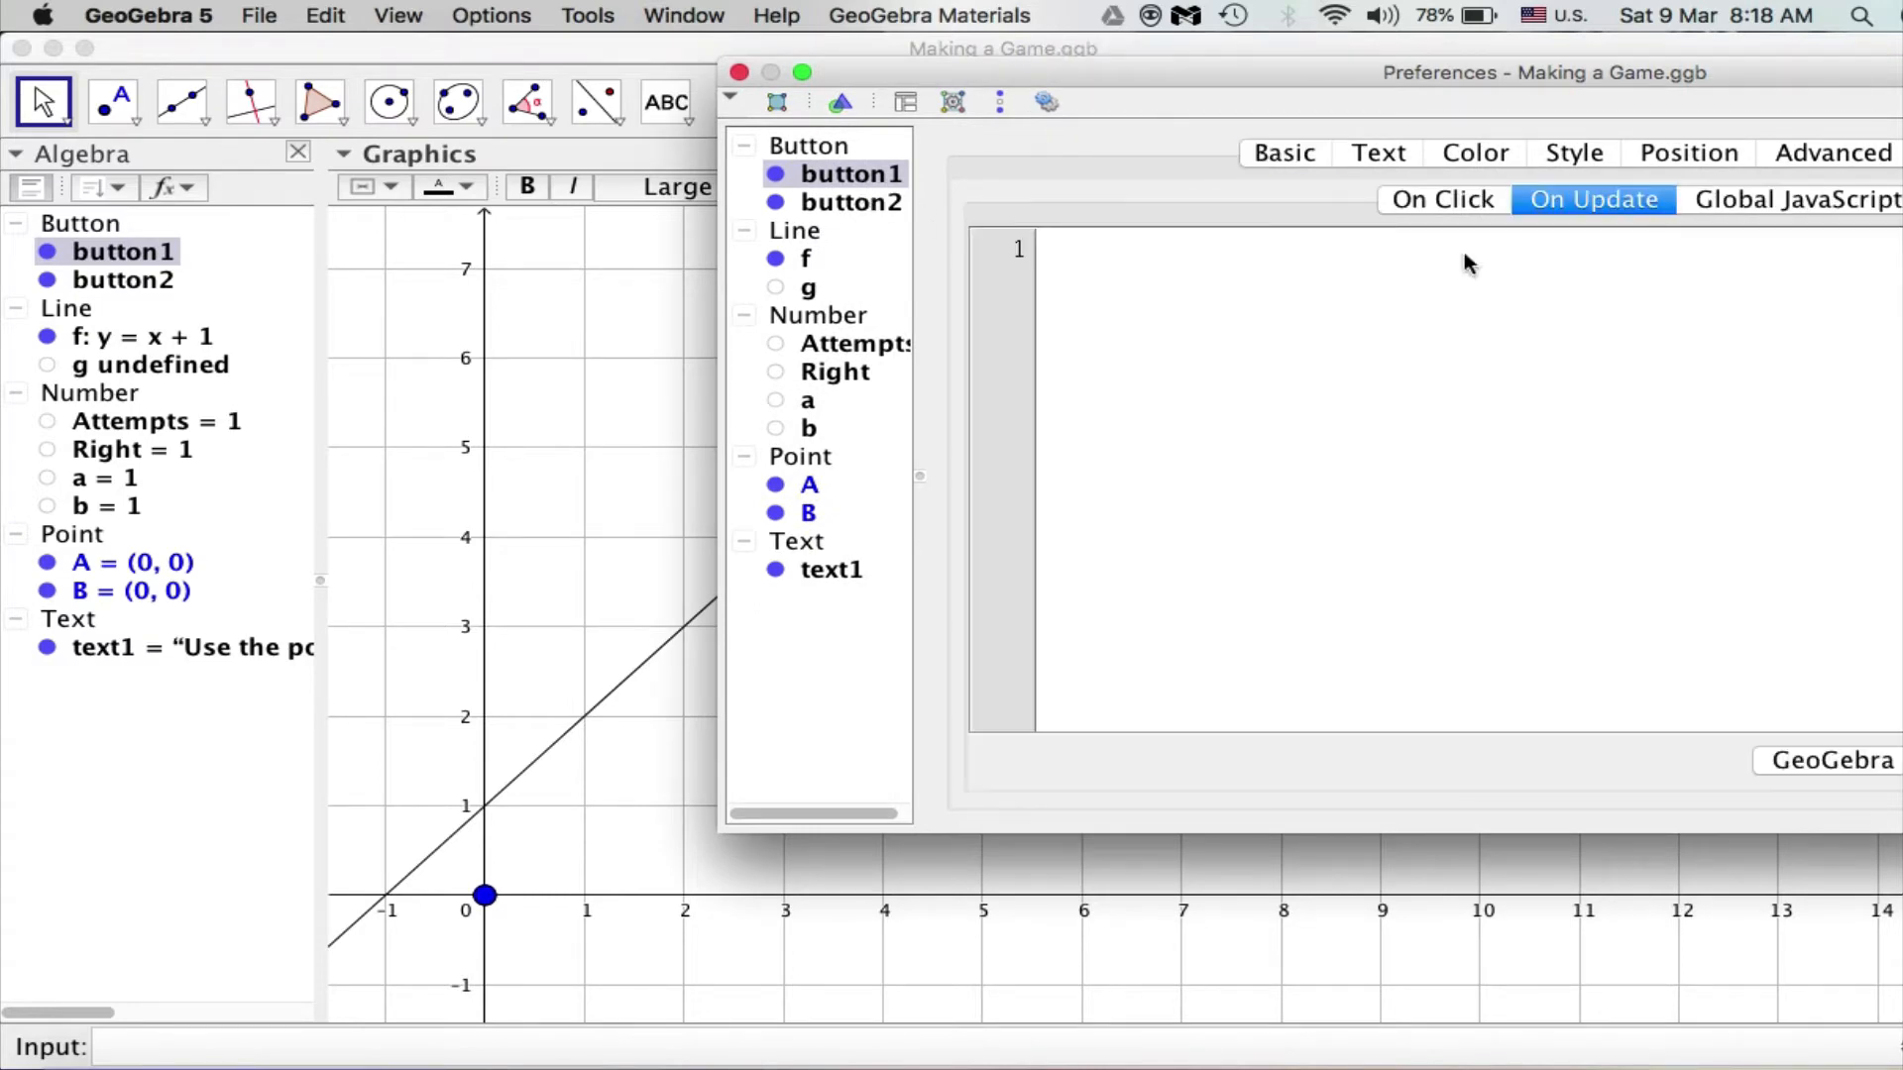
pyautogui.click(1439, 201)
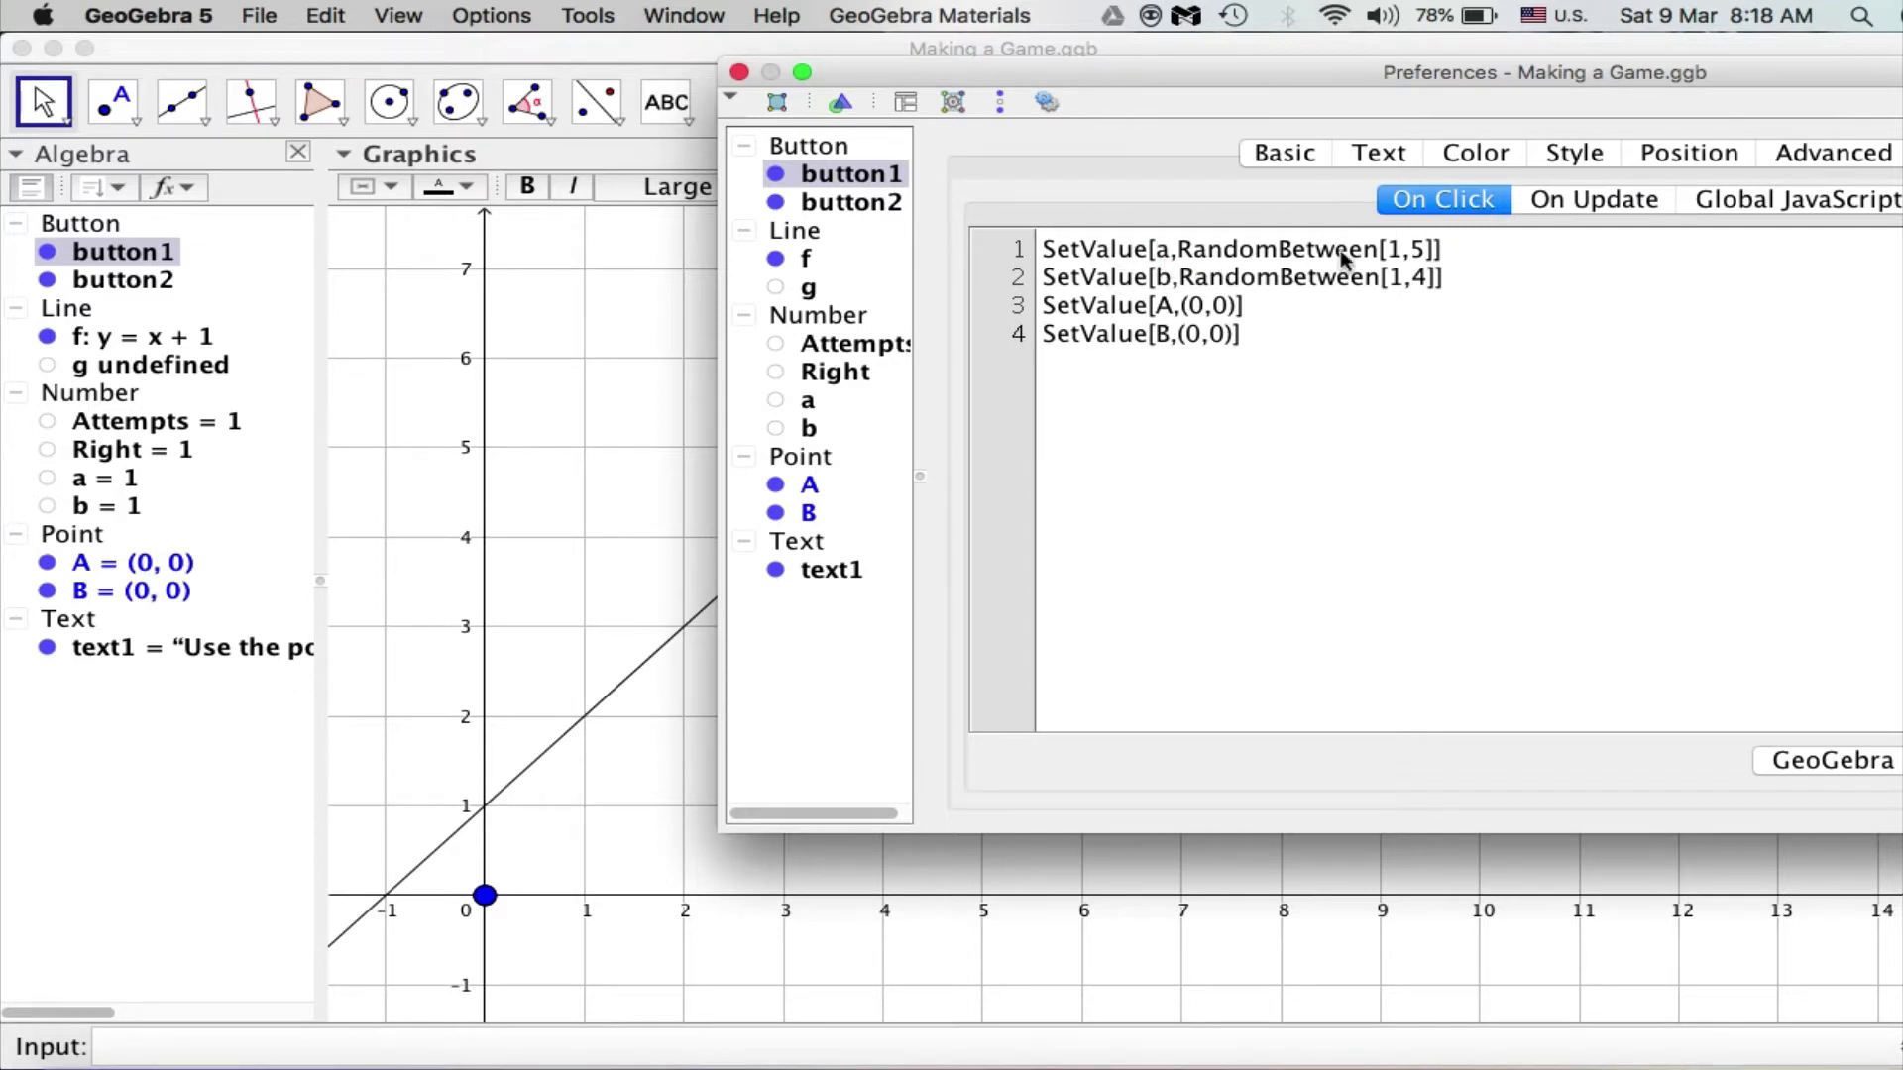
pyautogui.click(1152, 266)
pyautogui.click(1391, 250)
pyautogui.moveTo(989, 75); pyautogui.dragTo(1395, 621)
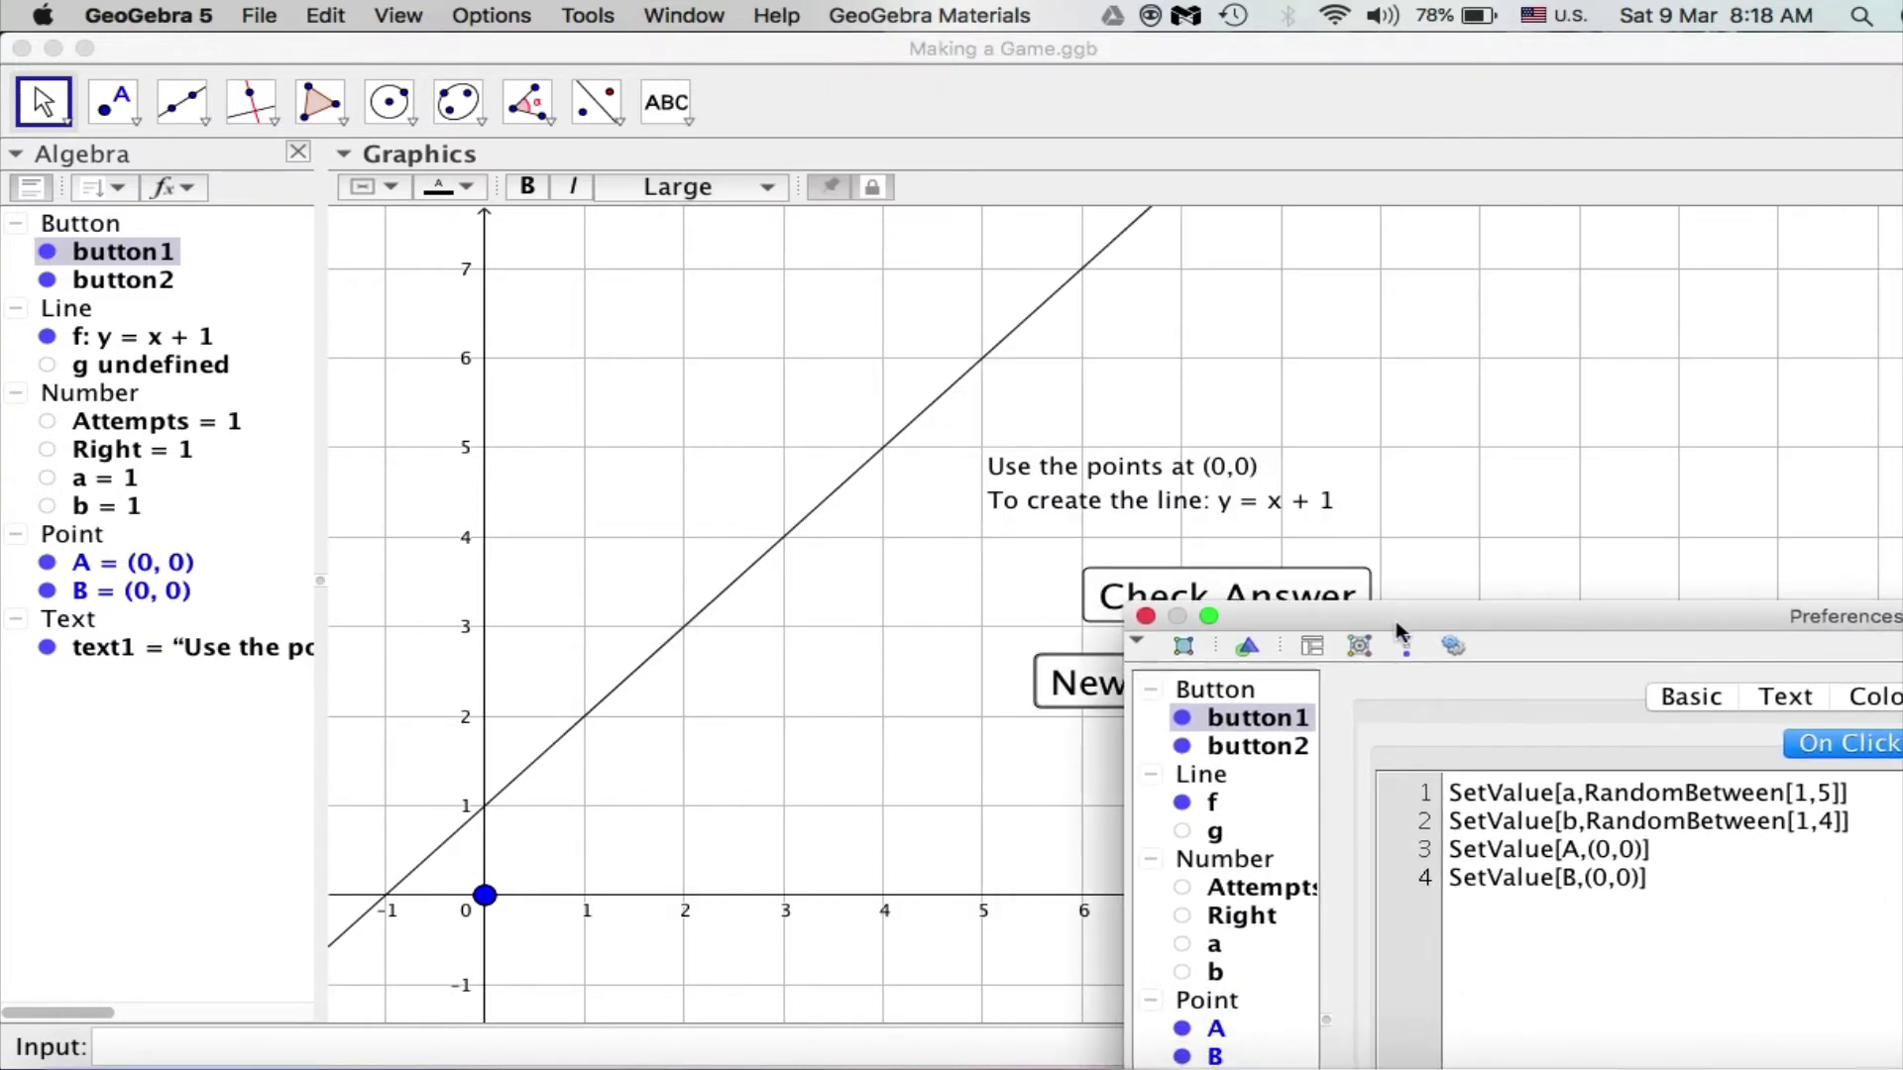
pyautogui.click(1147, 619)
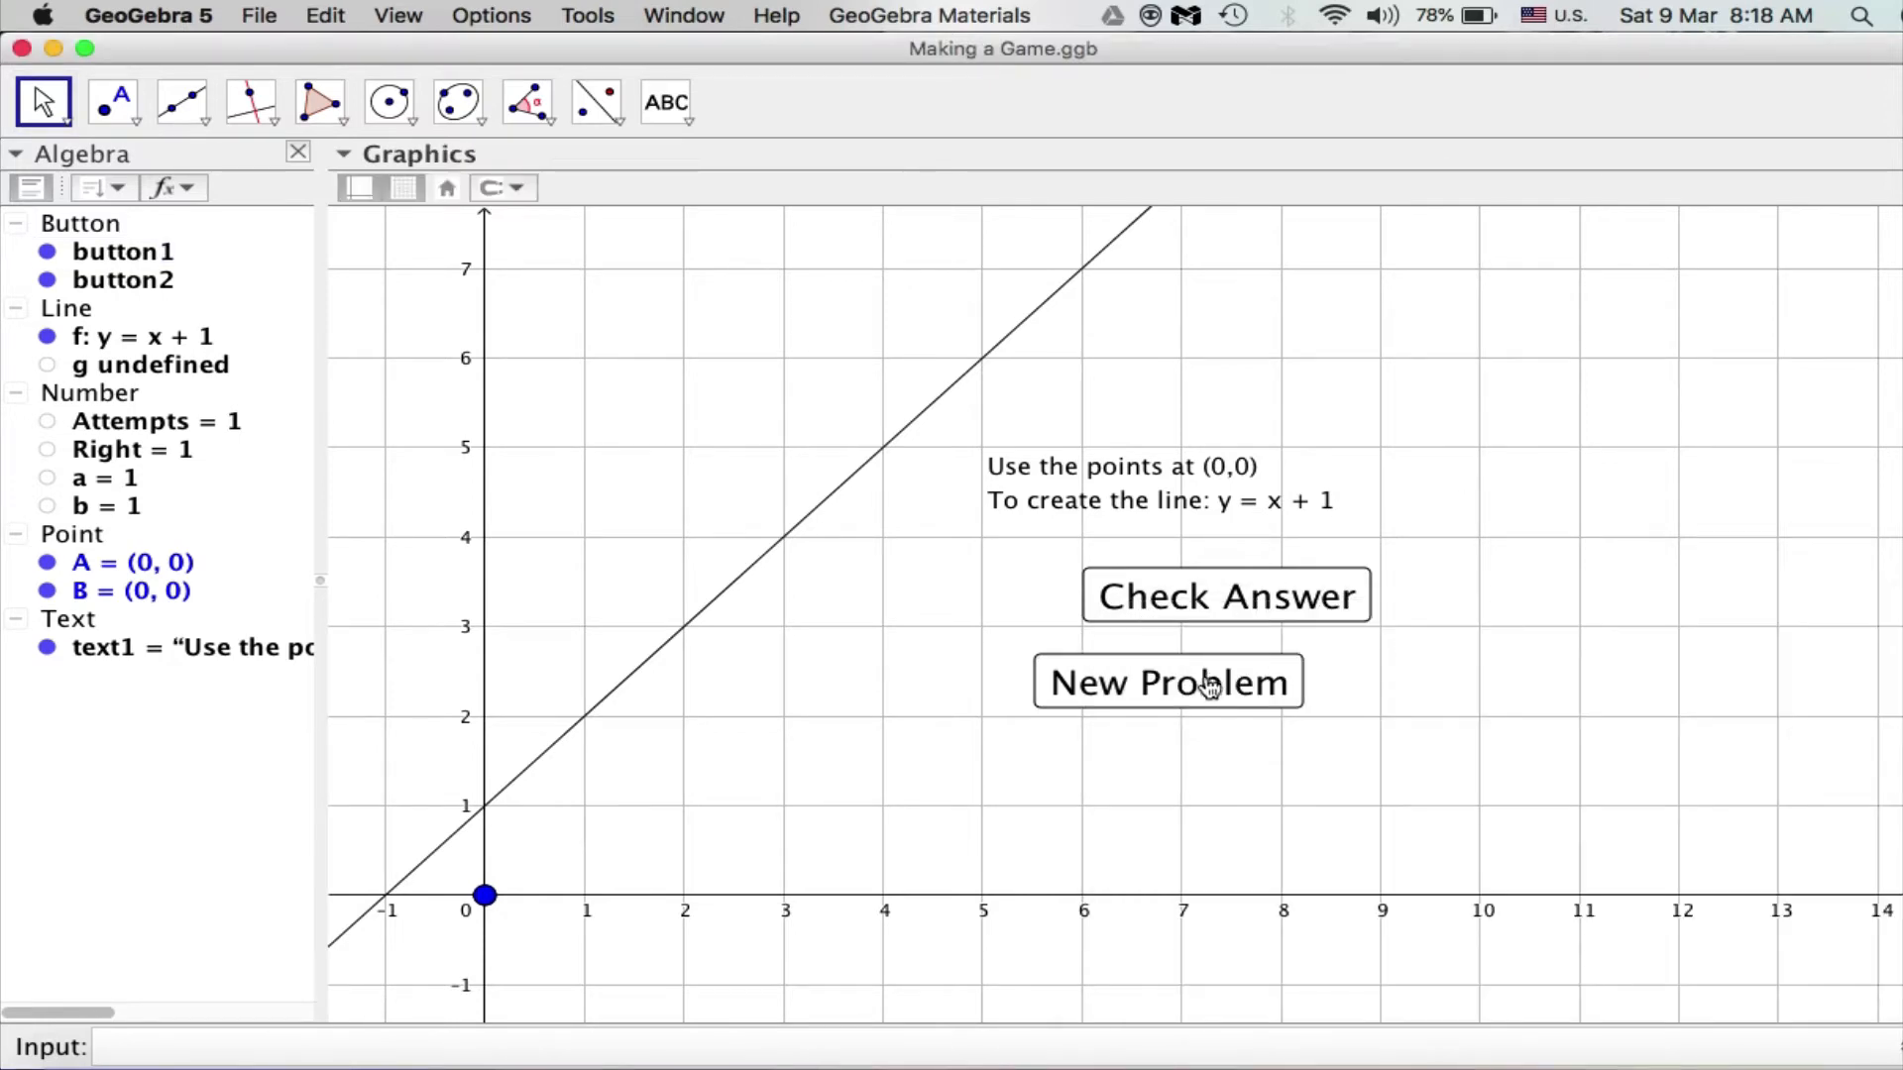
# Step: Run the New Problem button four times to generate new random lines
pyautogui.click(1070, 684)
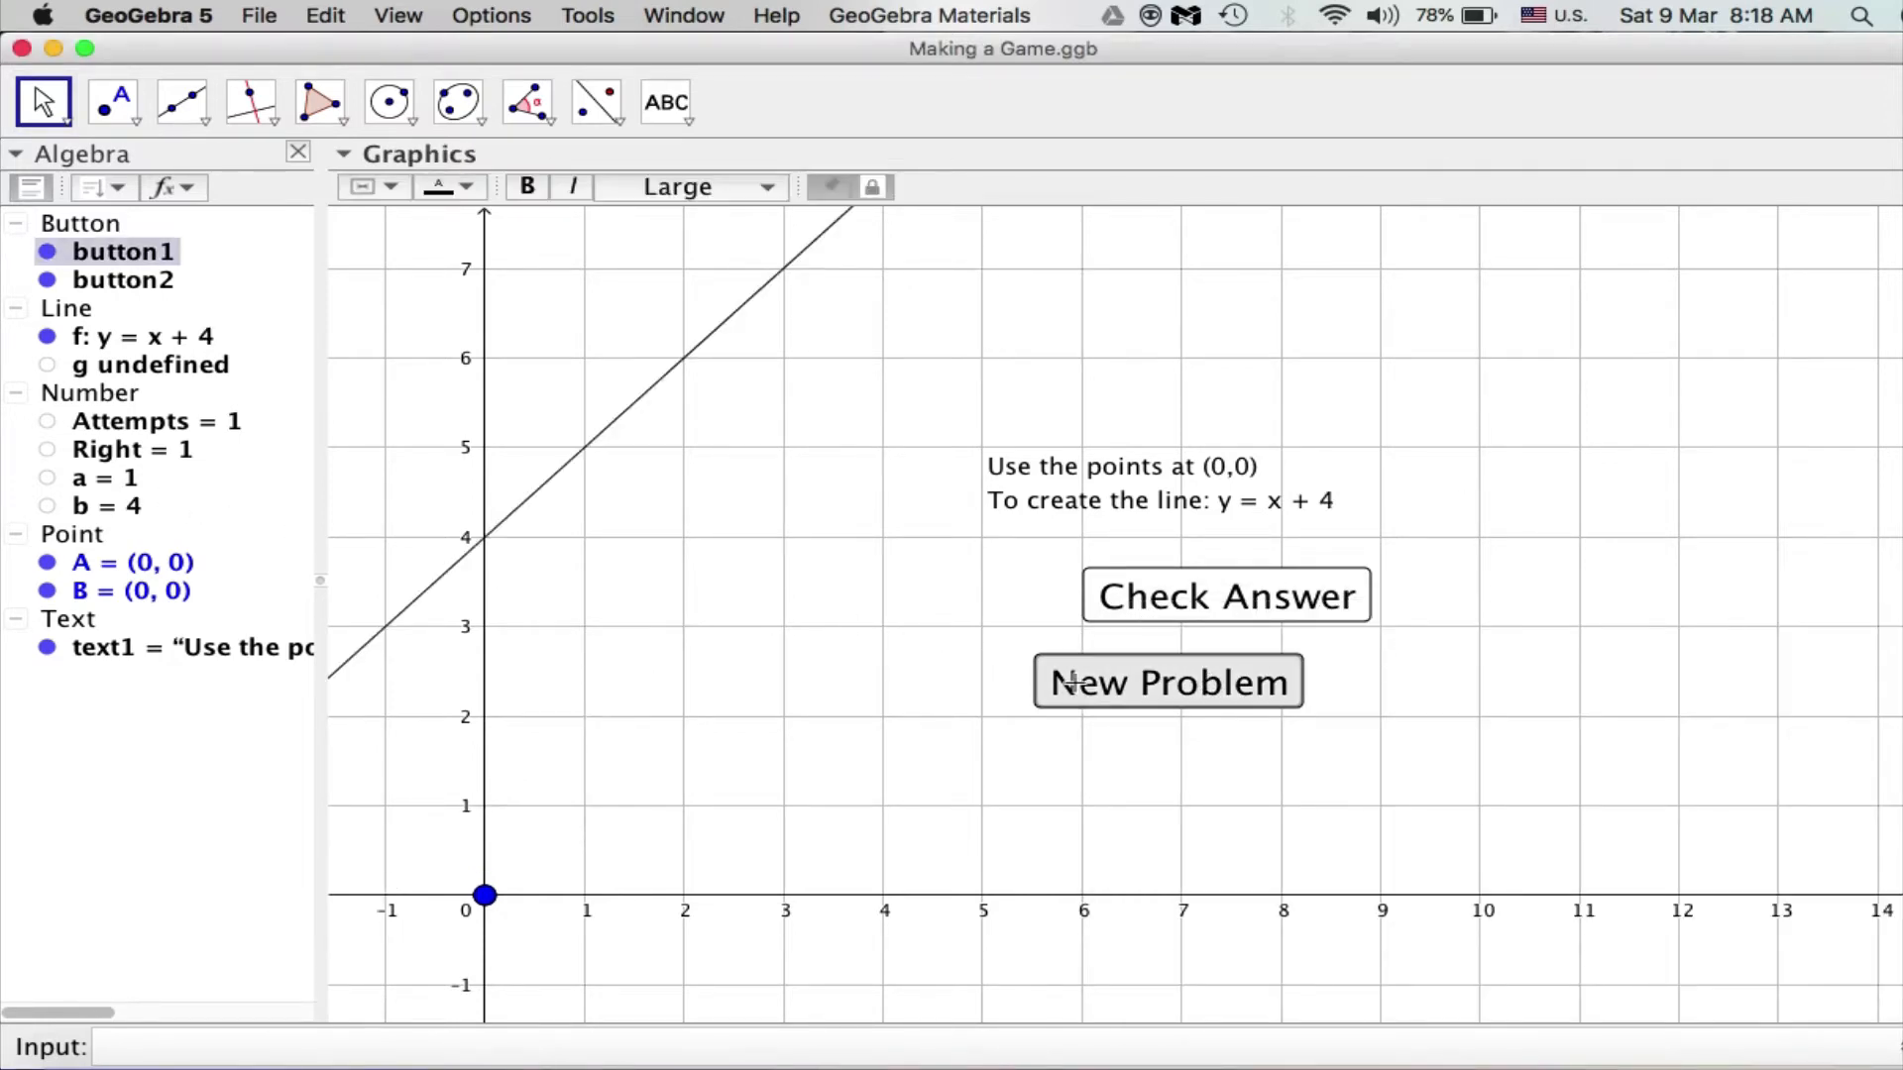
pyautogui.click(1073, 684)
pyautogui.click(1077, 684)
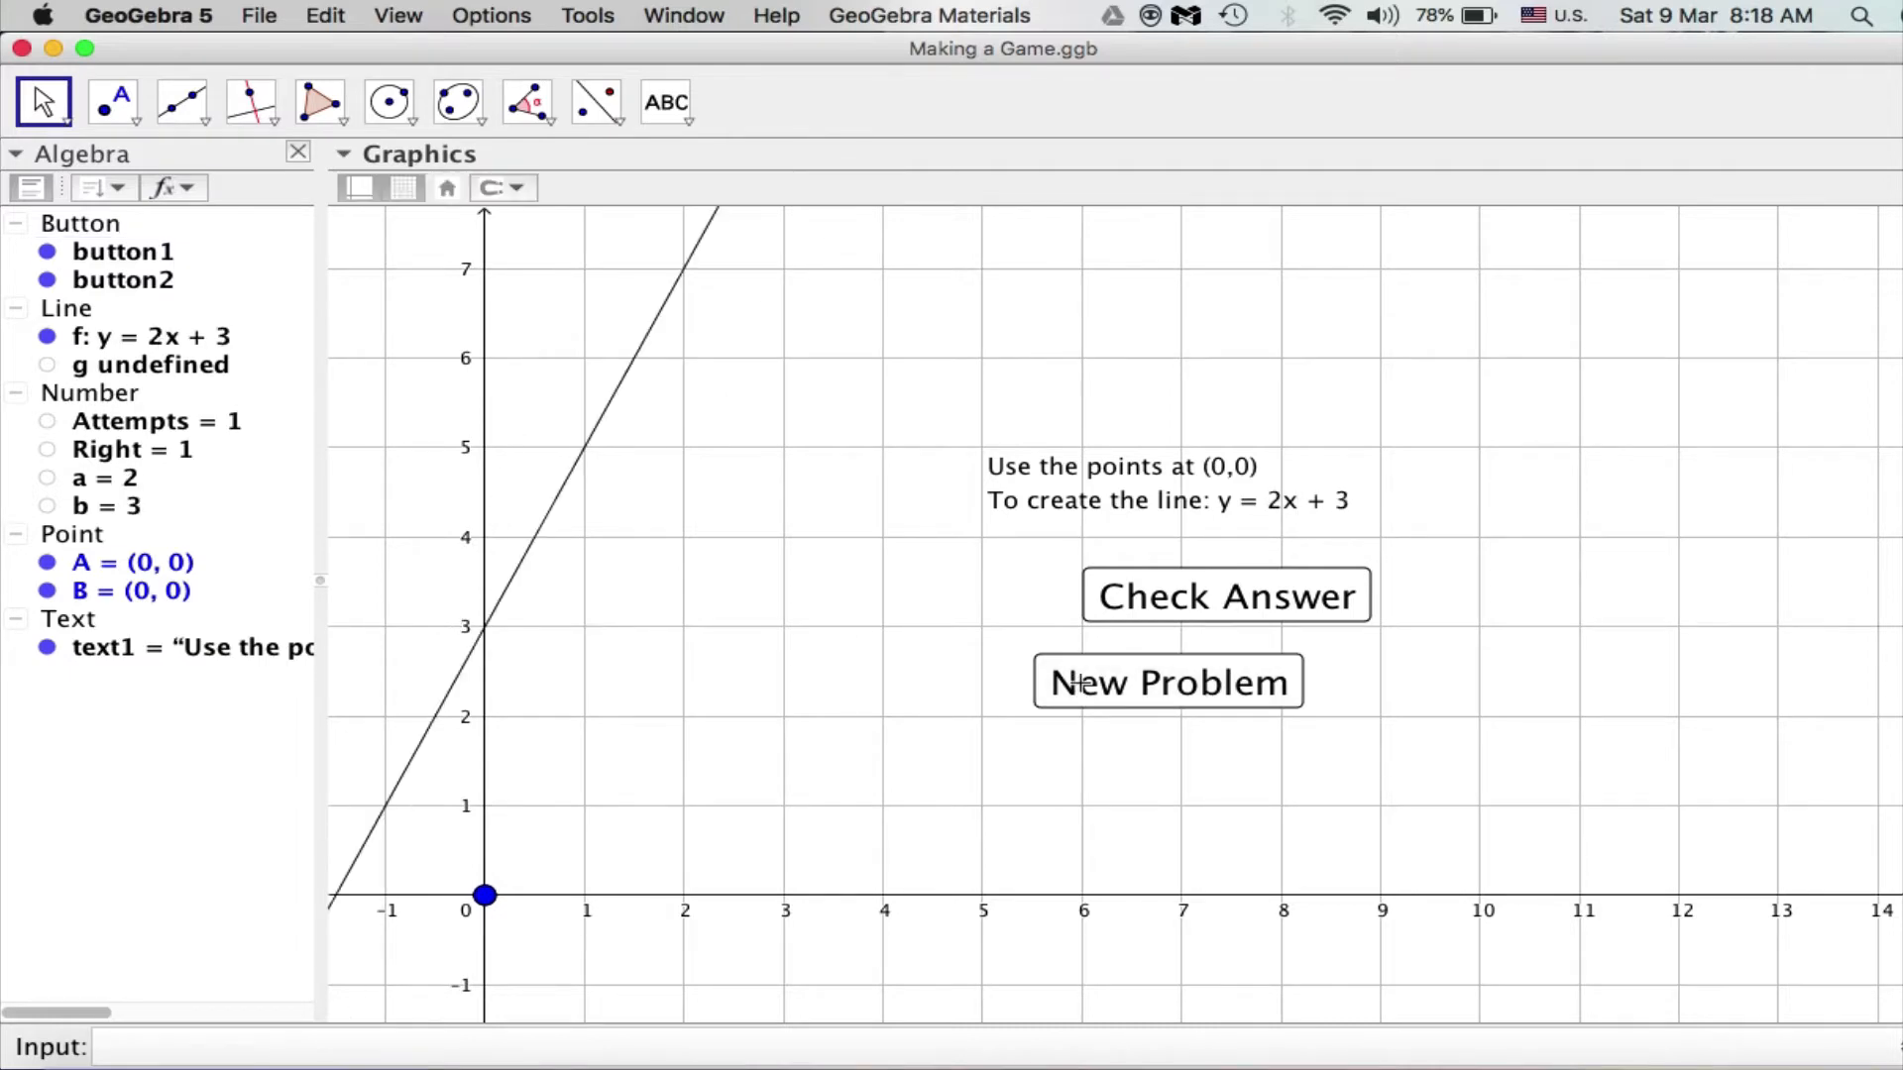
pyautogui.click(1077, 684)
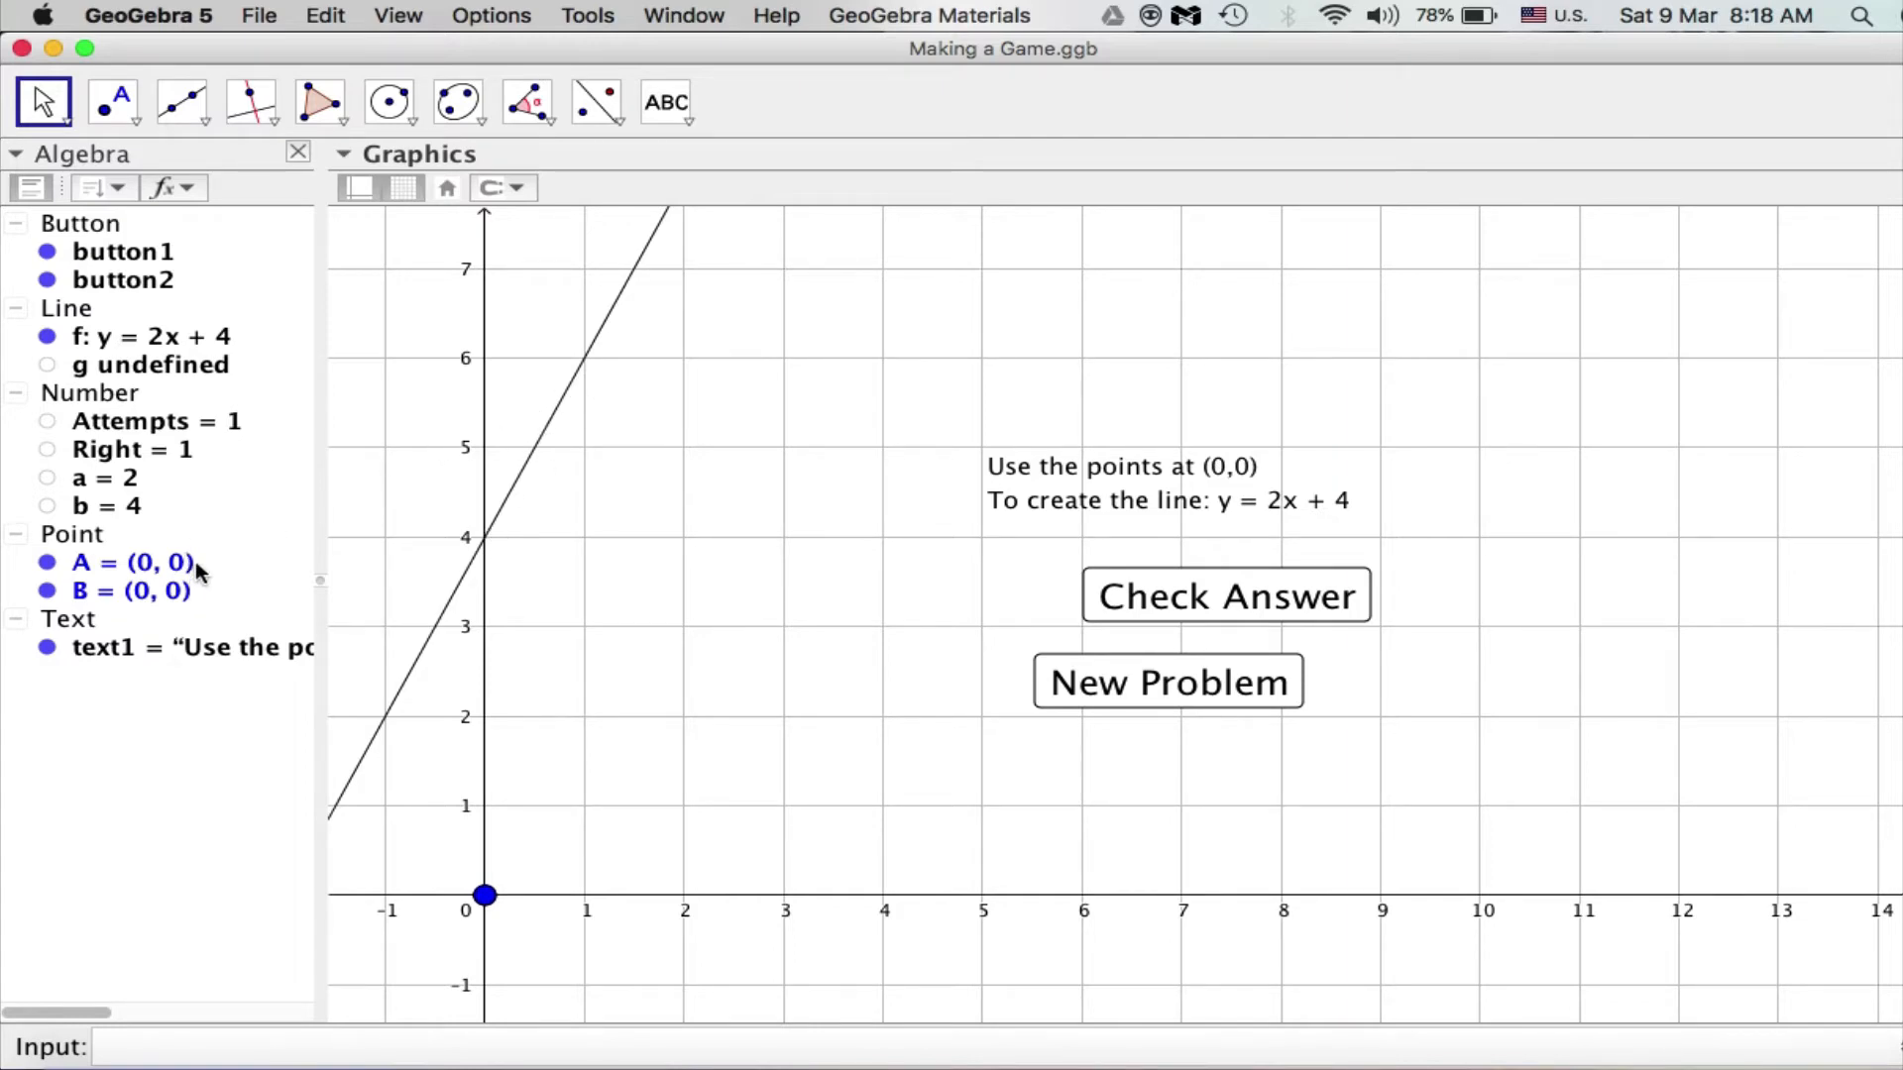
# Step: Examine the script lines of the New Problem button that reset points A and B to (0,0), and close the properties
pyautogui.click(327, 16)
pyautogui.click(401, 277)
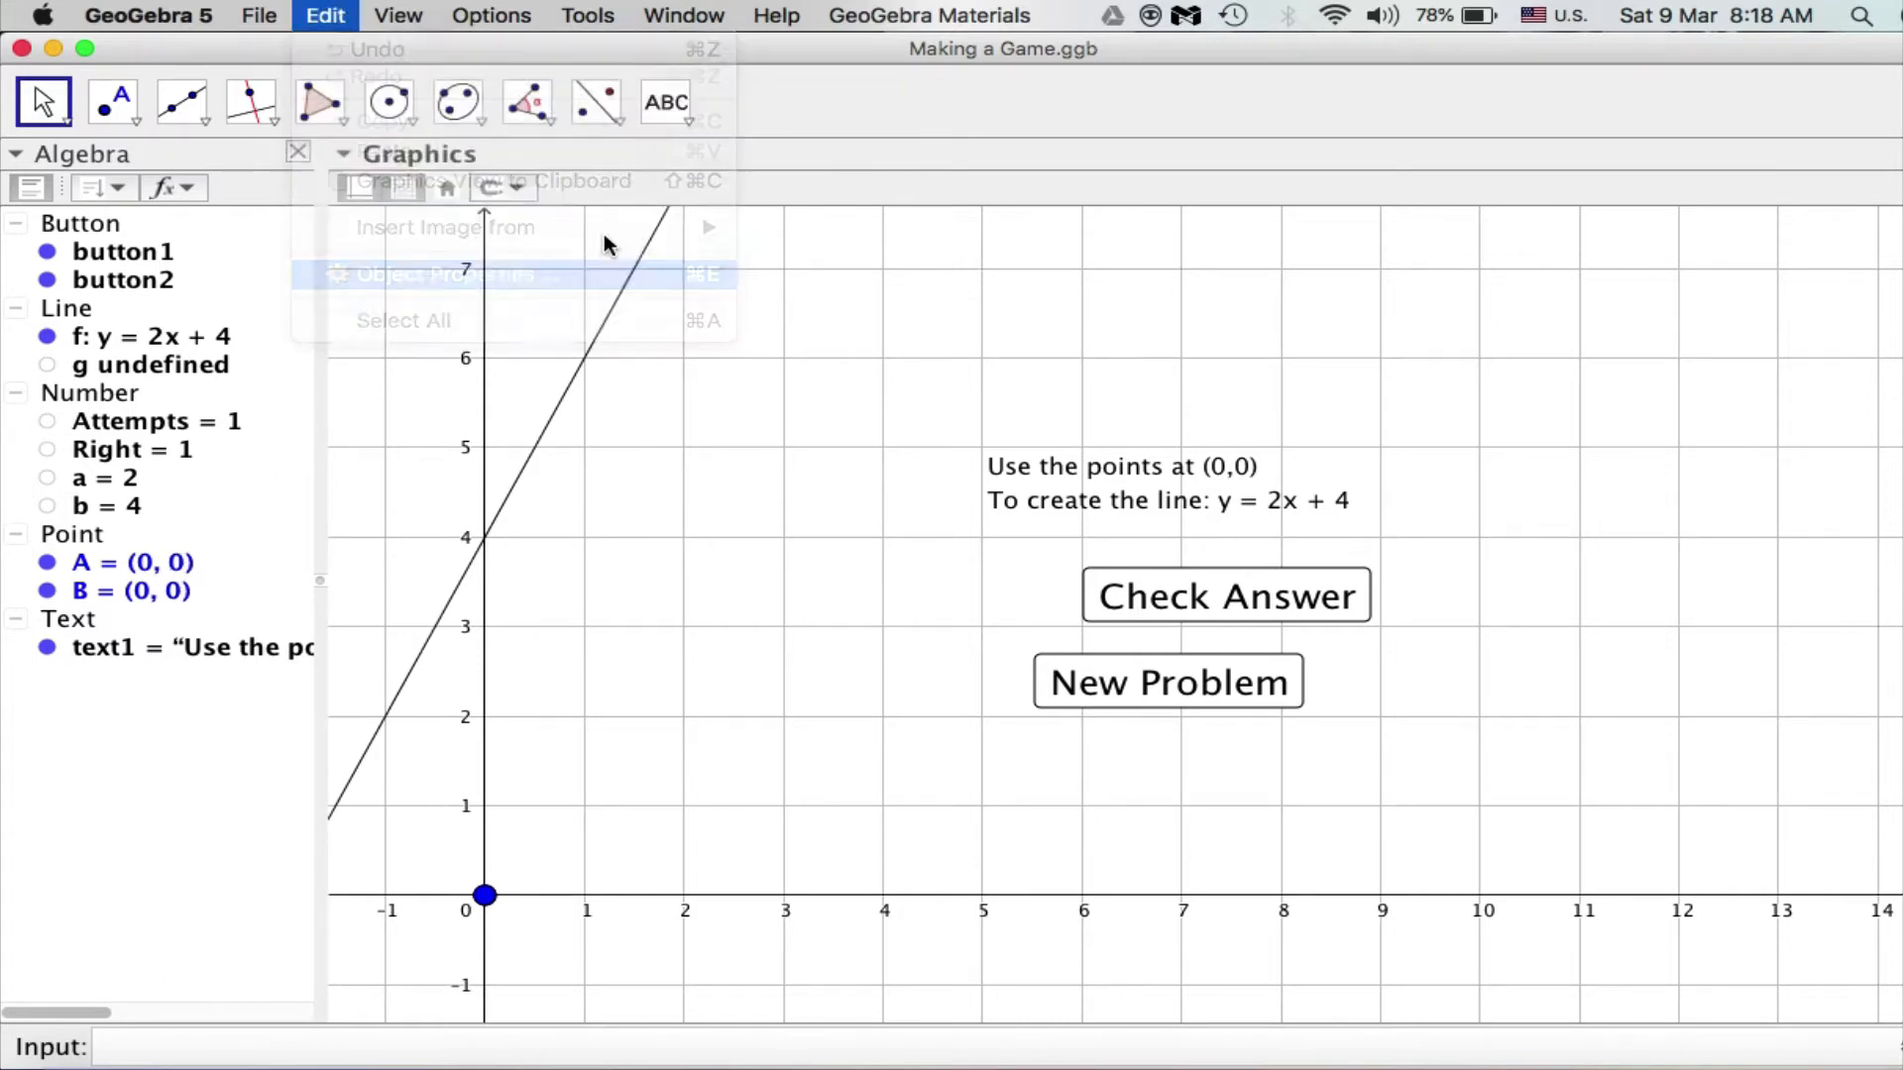
pyautogui.click(1113, 478)
pyautogui.click(896, 572)
pyautogui.click(892, 540)
pyautogui.click(808, 544)
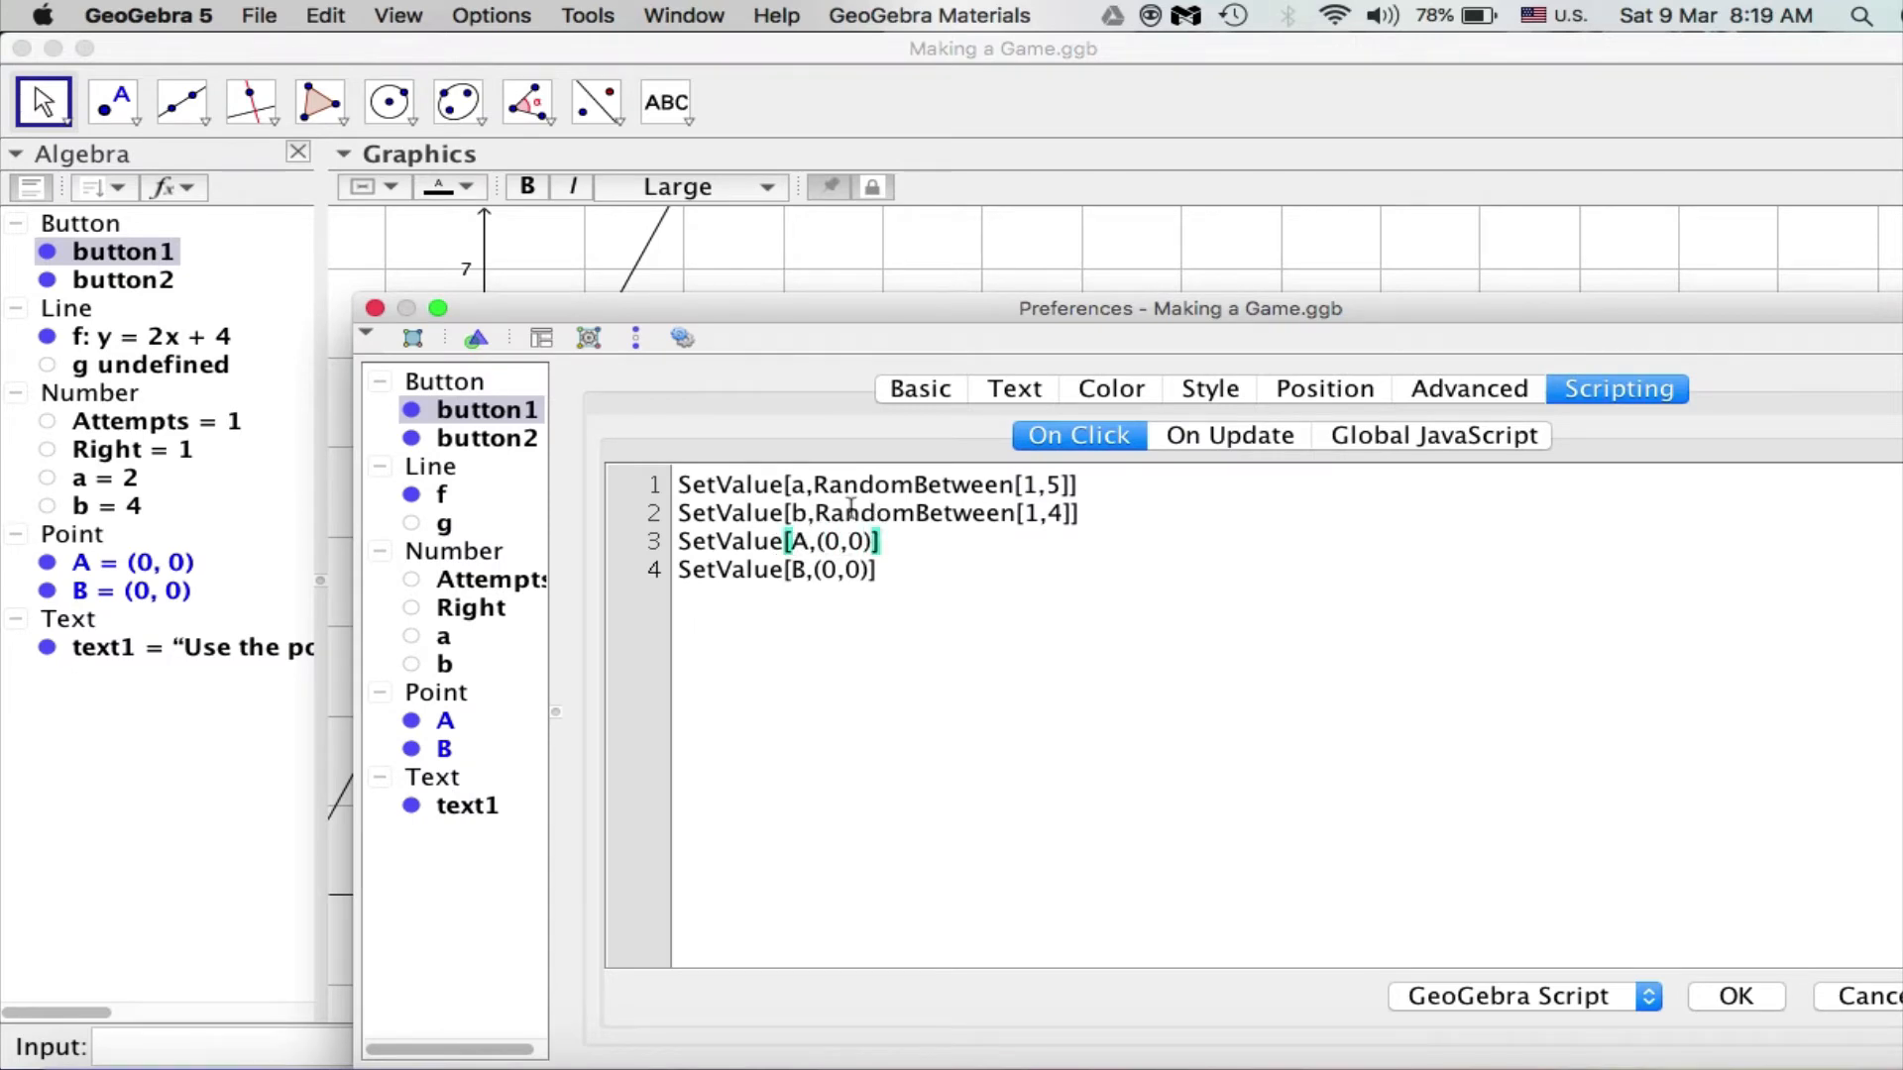
pyautogui.moveTo(1048, 307); pyautogui.dragTo(1417, 163)
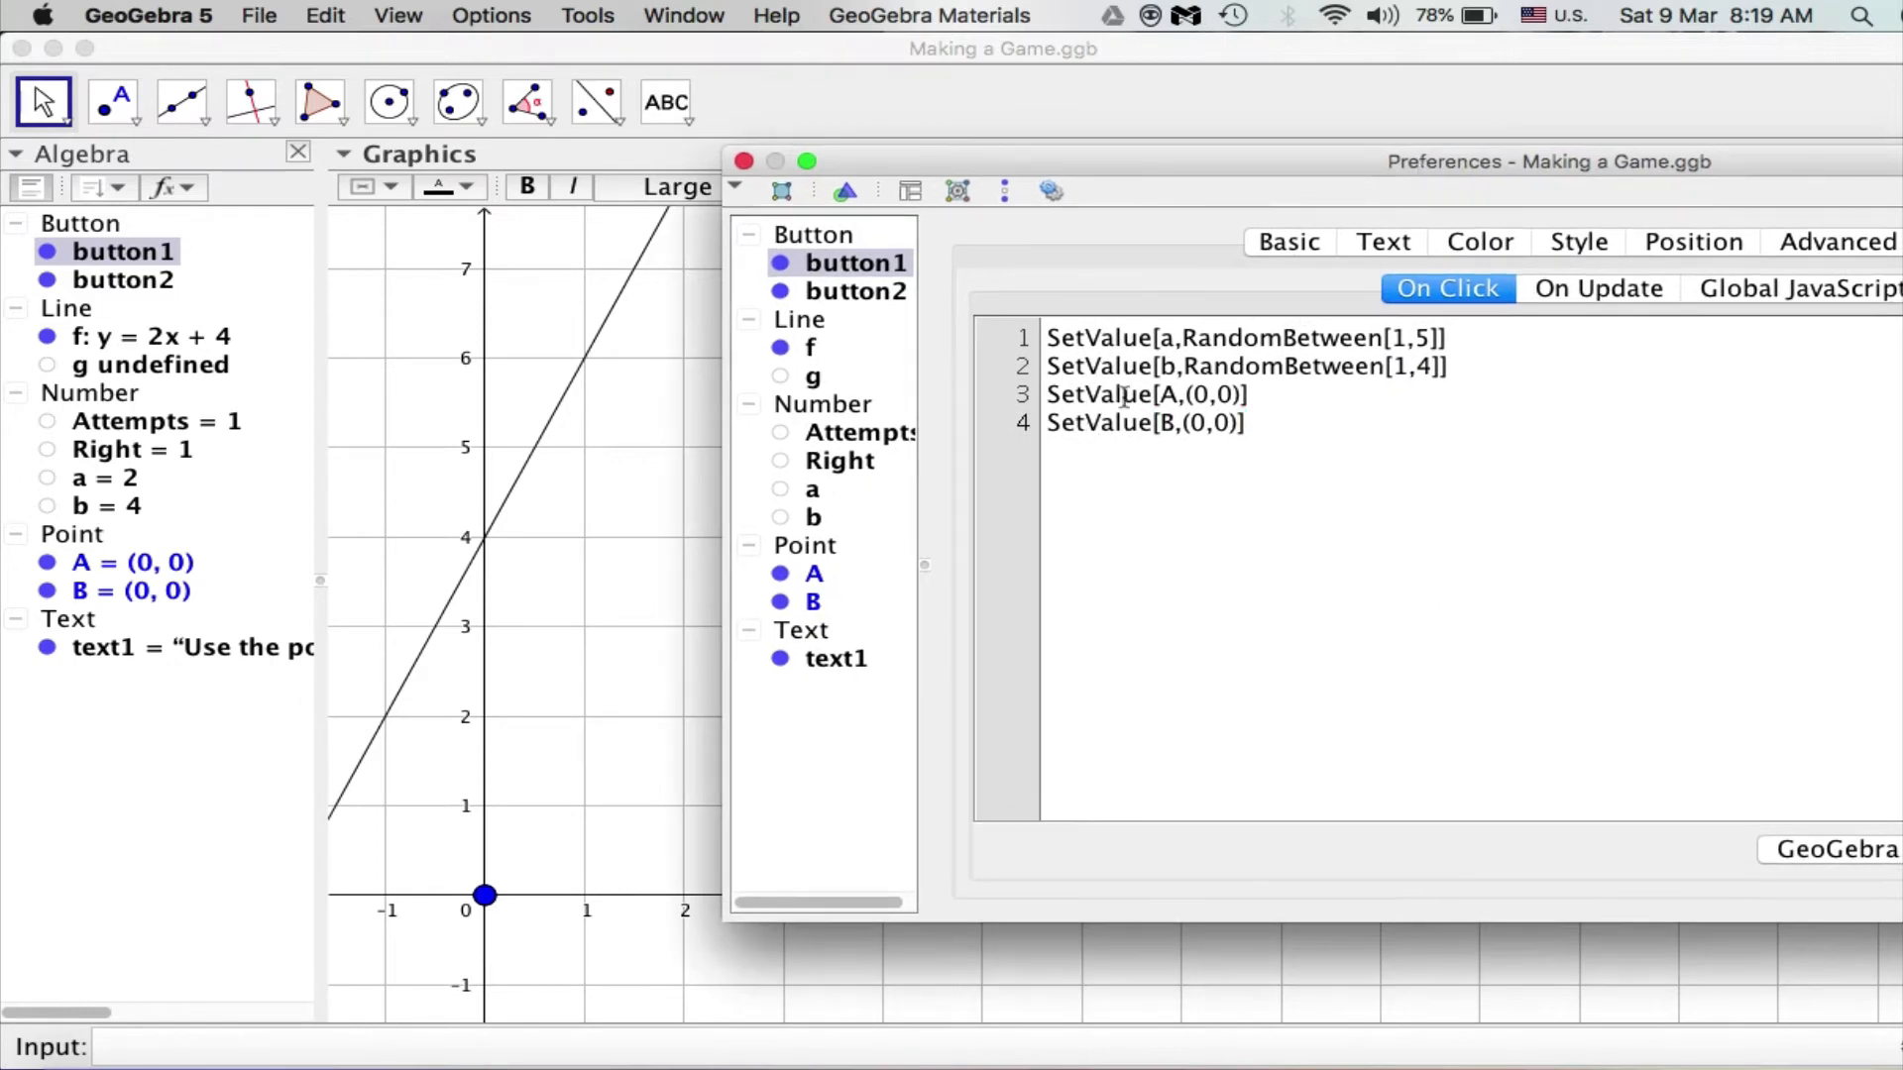
pyautogui.press('Down')
pyautogui.press('Up')
pyautogui.press('Down')
pyautogui.press('Down')
pyautogui.click(745, 162)
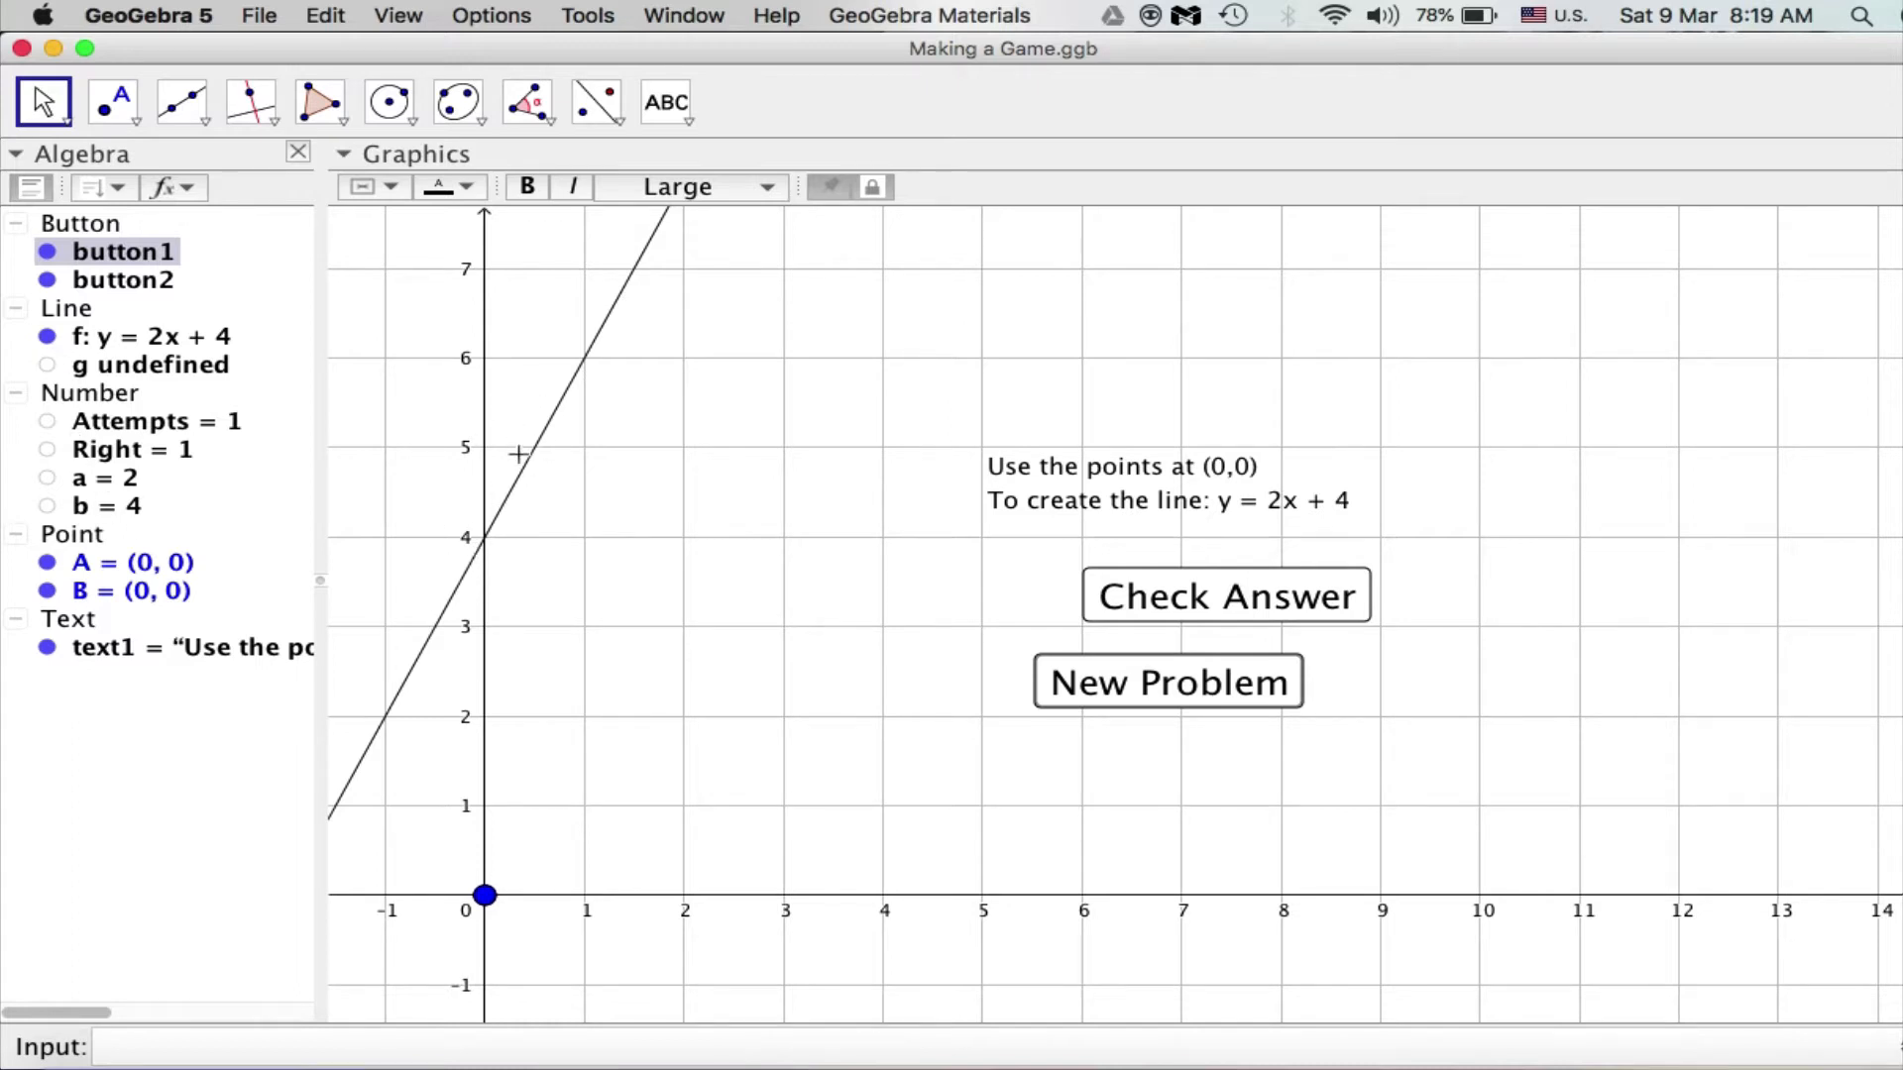
# Step: Hide line f and move point B to (0, 4) and point A to (1, 6) to build the requested line
pyautogui.click(48, 337)
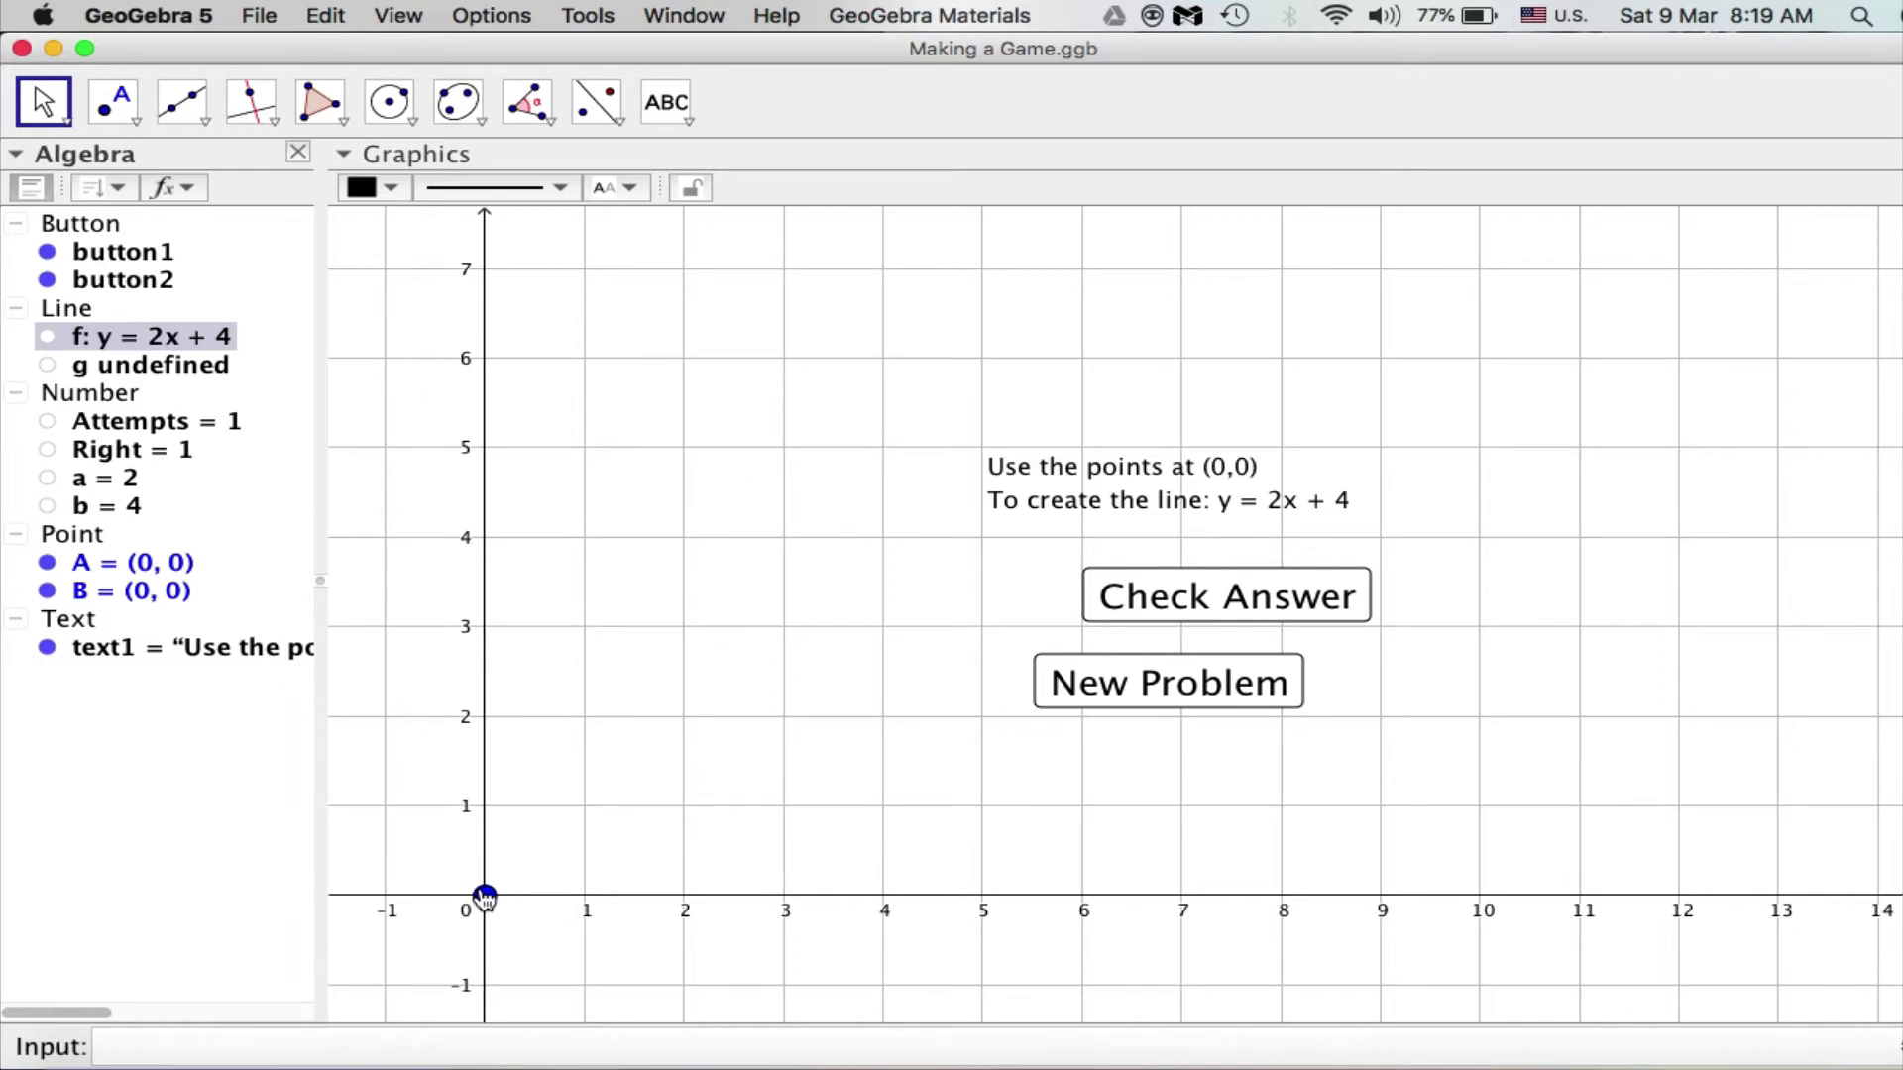
pyautogui.moveTo(485, 895); pyautogui.dragTo(490, 544)
pyautogui.press('Escape')
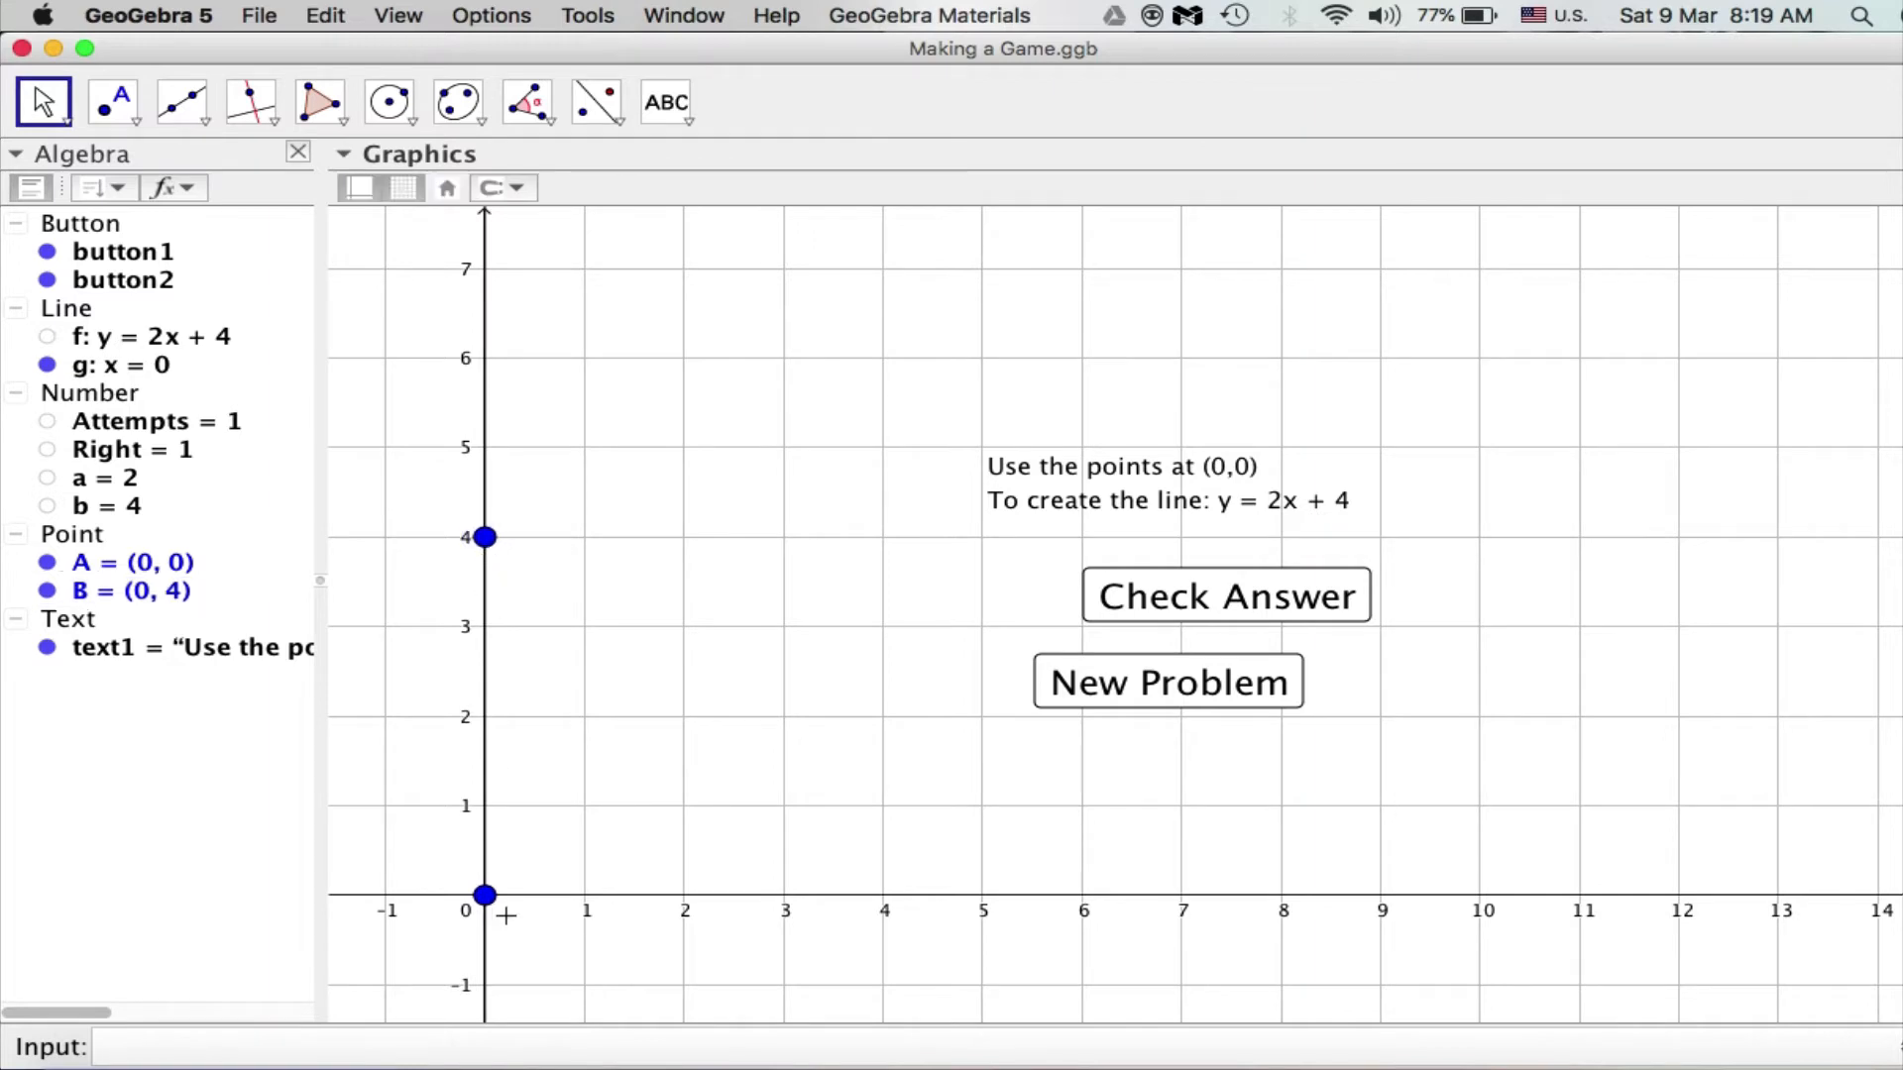
pyautogui.moveTo(484, 894); pyautogui.dragTo(587, 365)
pyautogui.press('Escape')
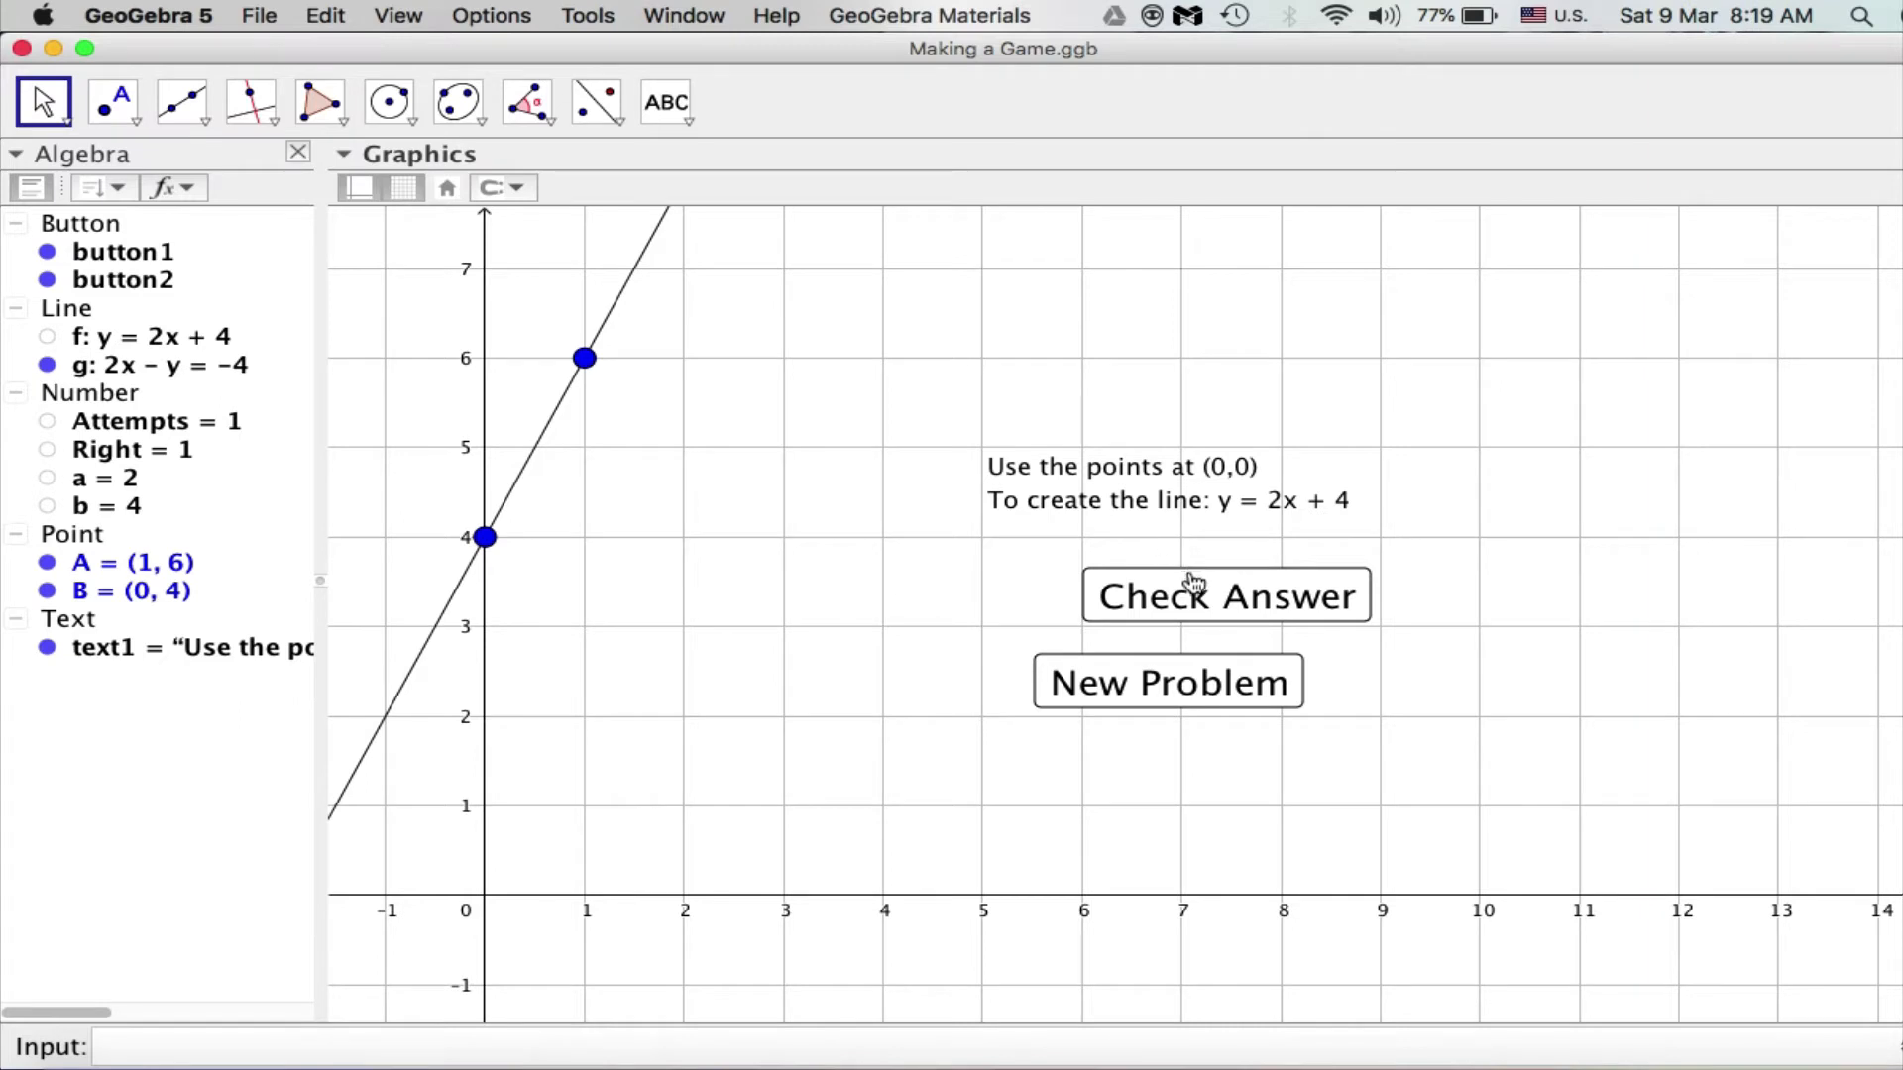
# Step: Examine the Check Answer button's On Click script for the Attempts counter and the f==g condition on Right, and close the properties
pyautogui.click(319, 14)
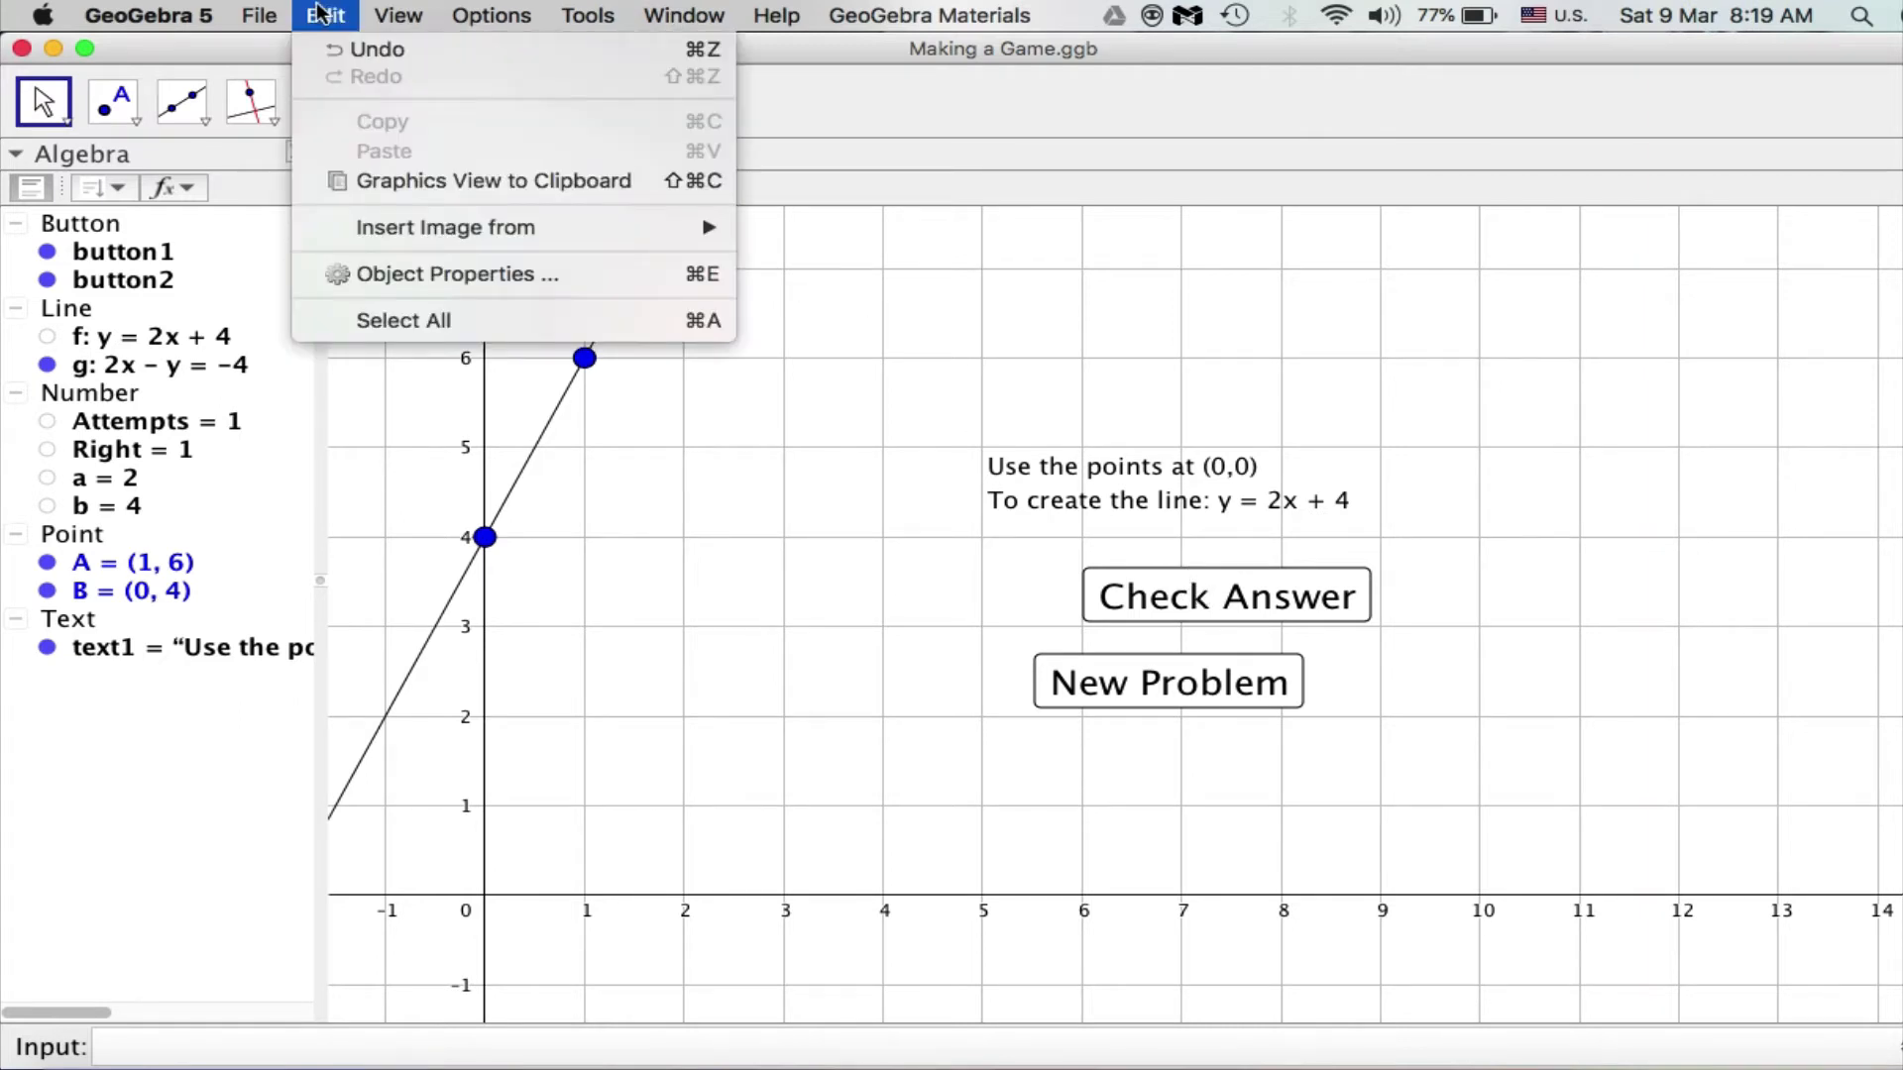
pyautogui.click(434, 274)
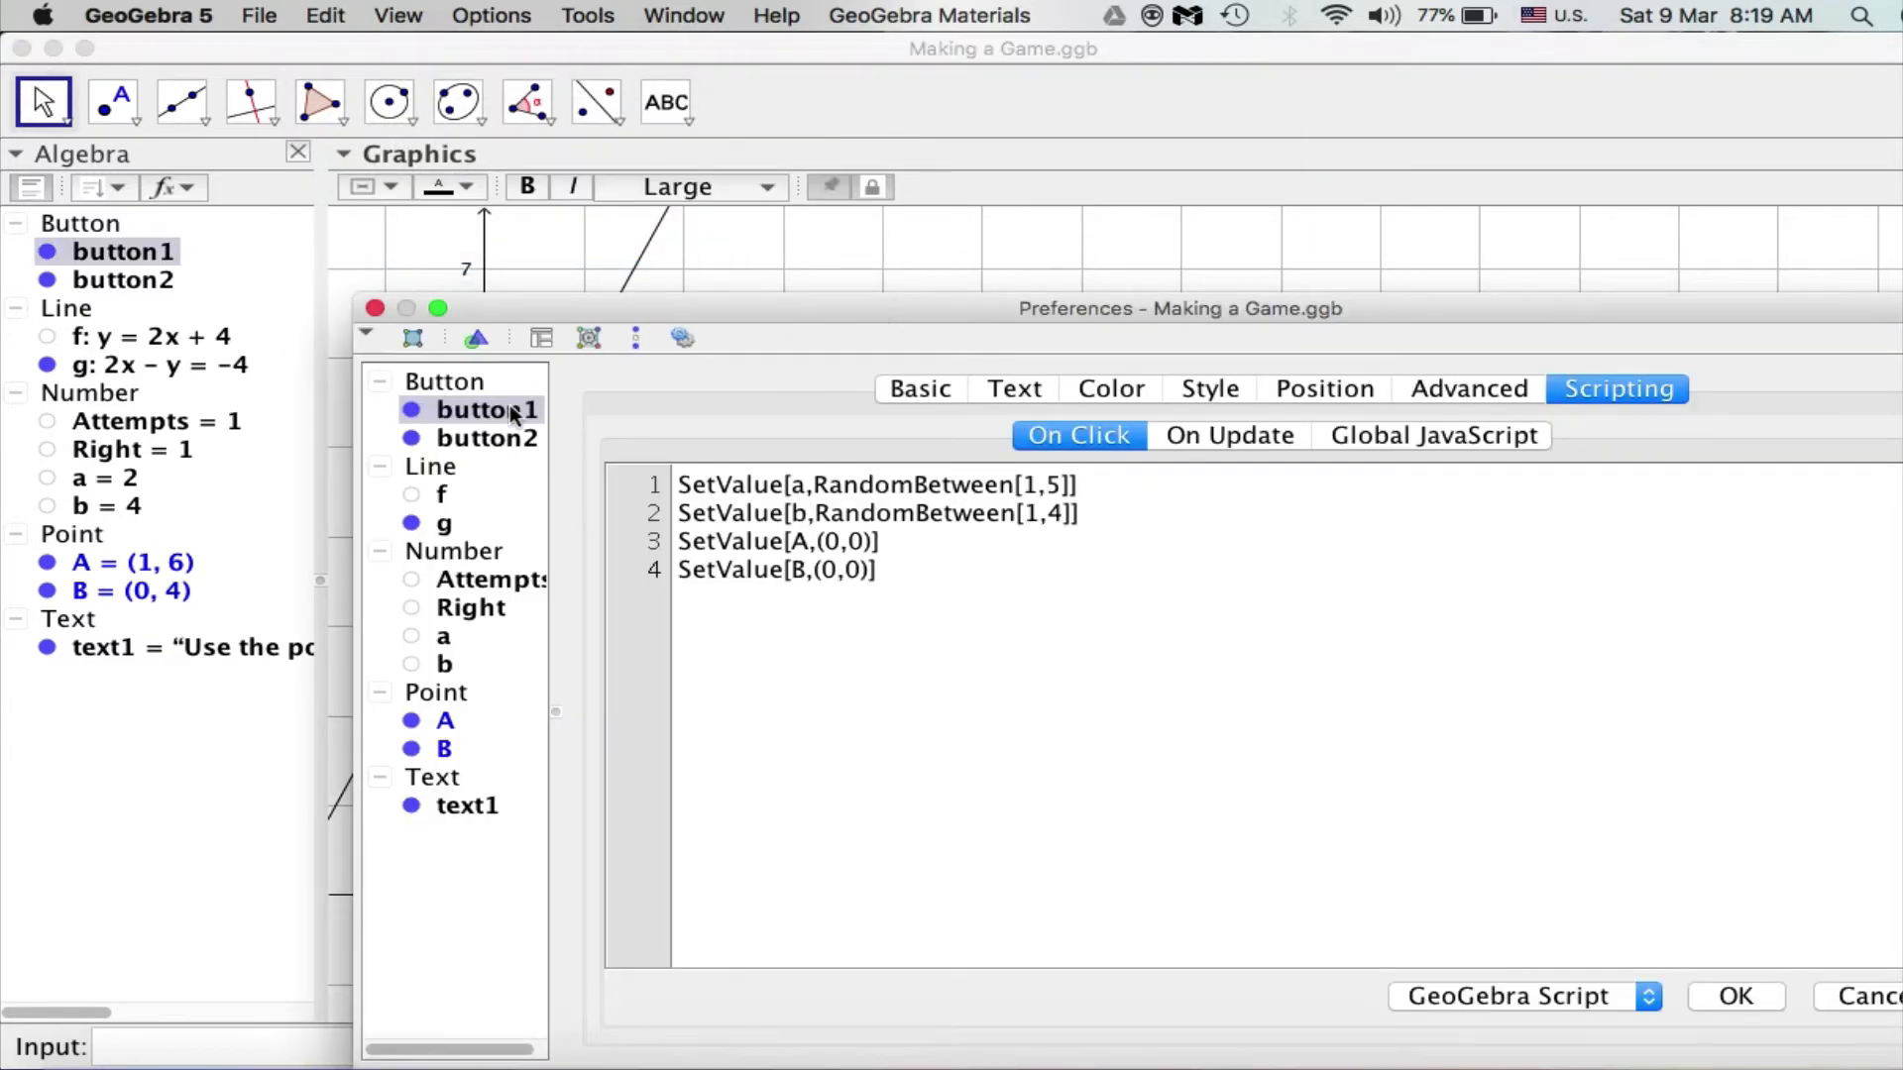
pyautogui.click(495, 440)
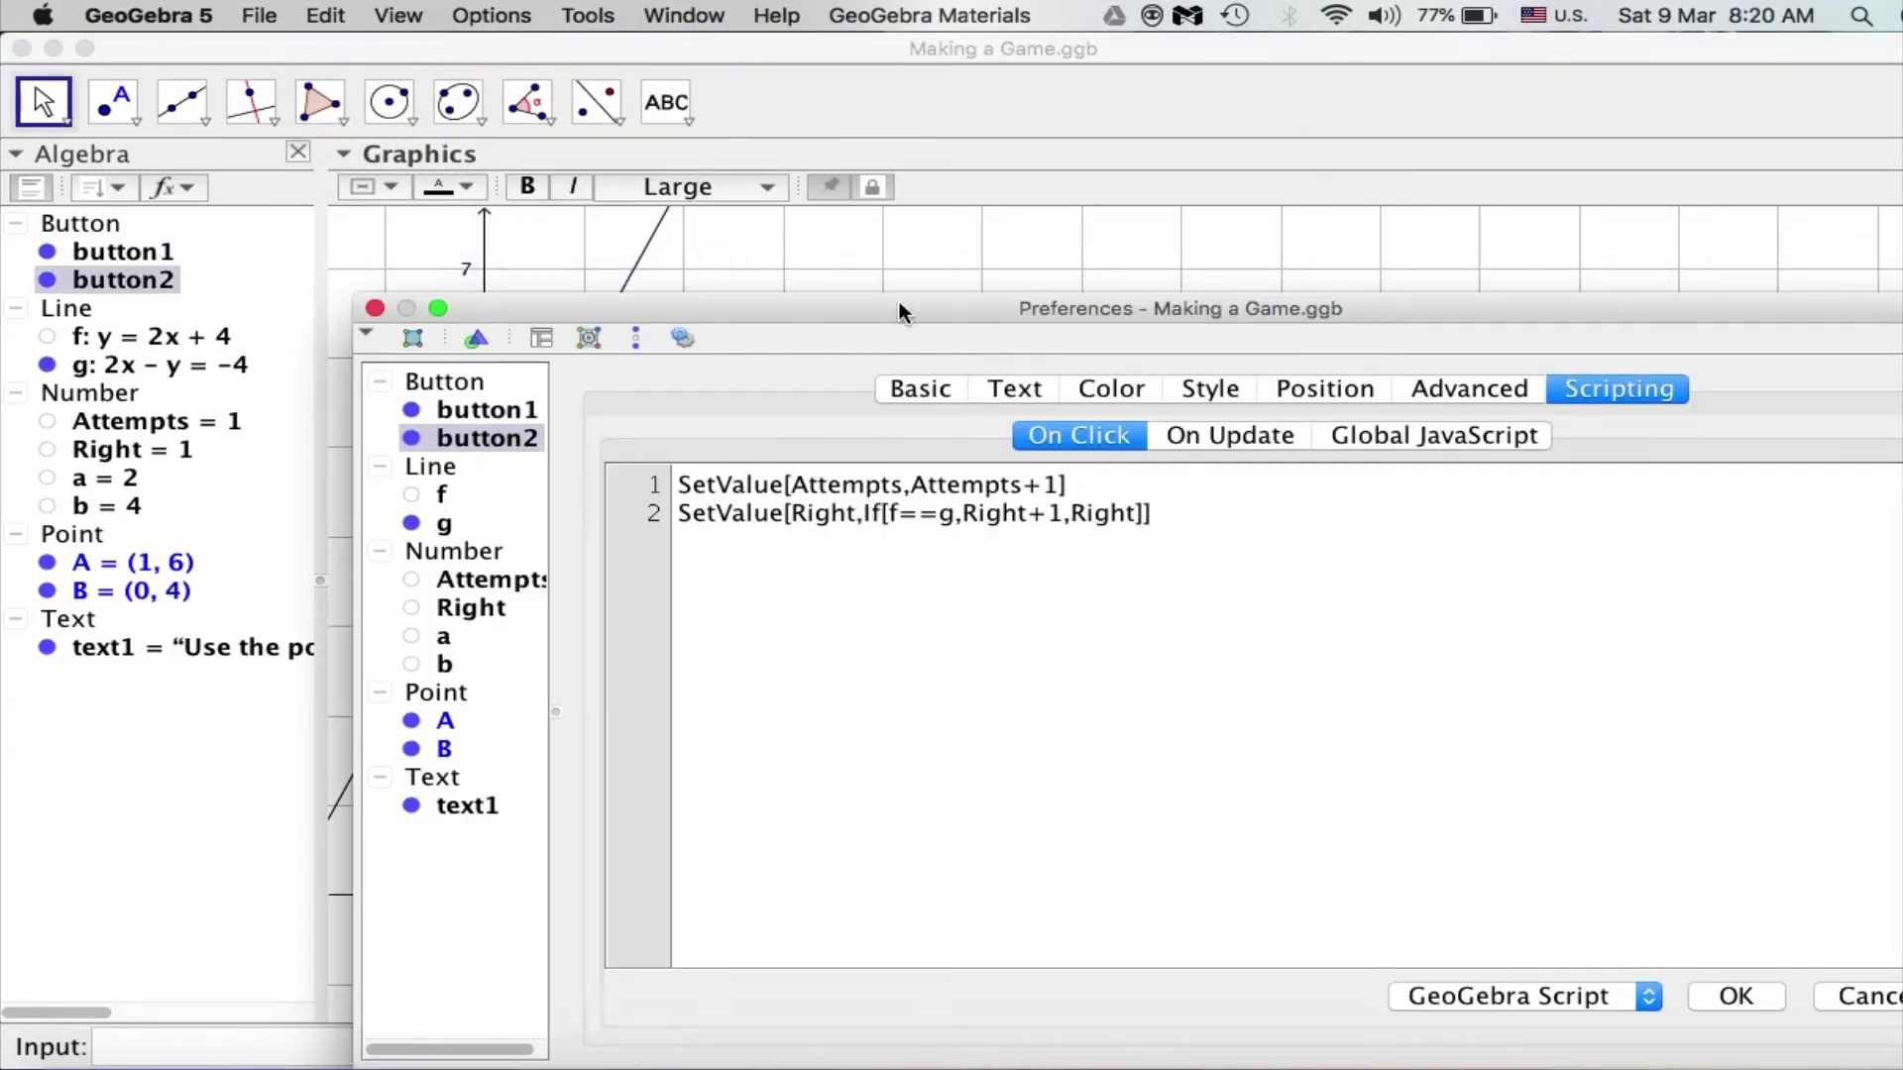
pyautogui.moveTo(899, 301); pyautogui.dragTo(1389, 75)
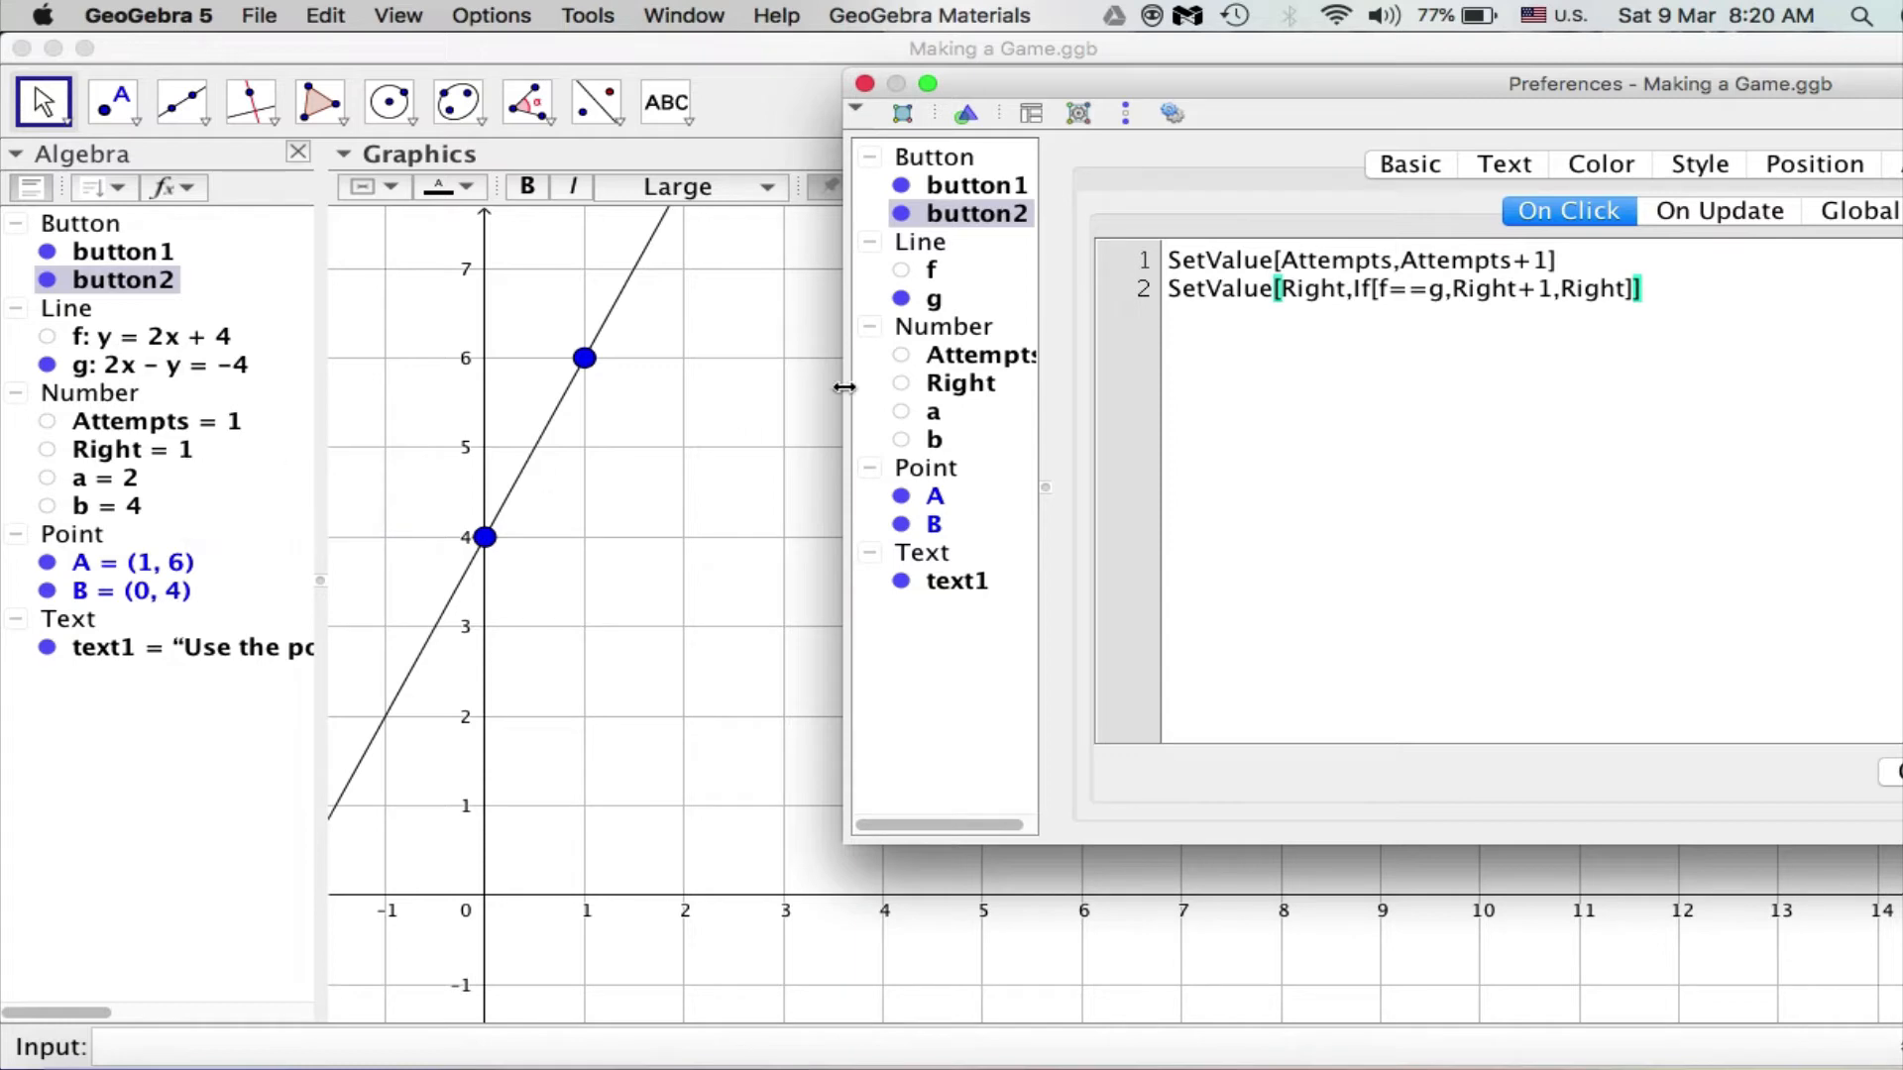
pyautogui.click(1374, 301)
pyautogui.click(1424, 307)
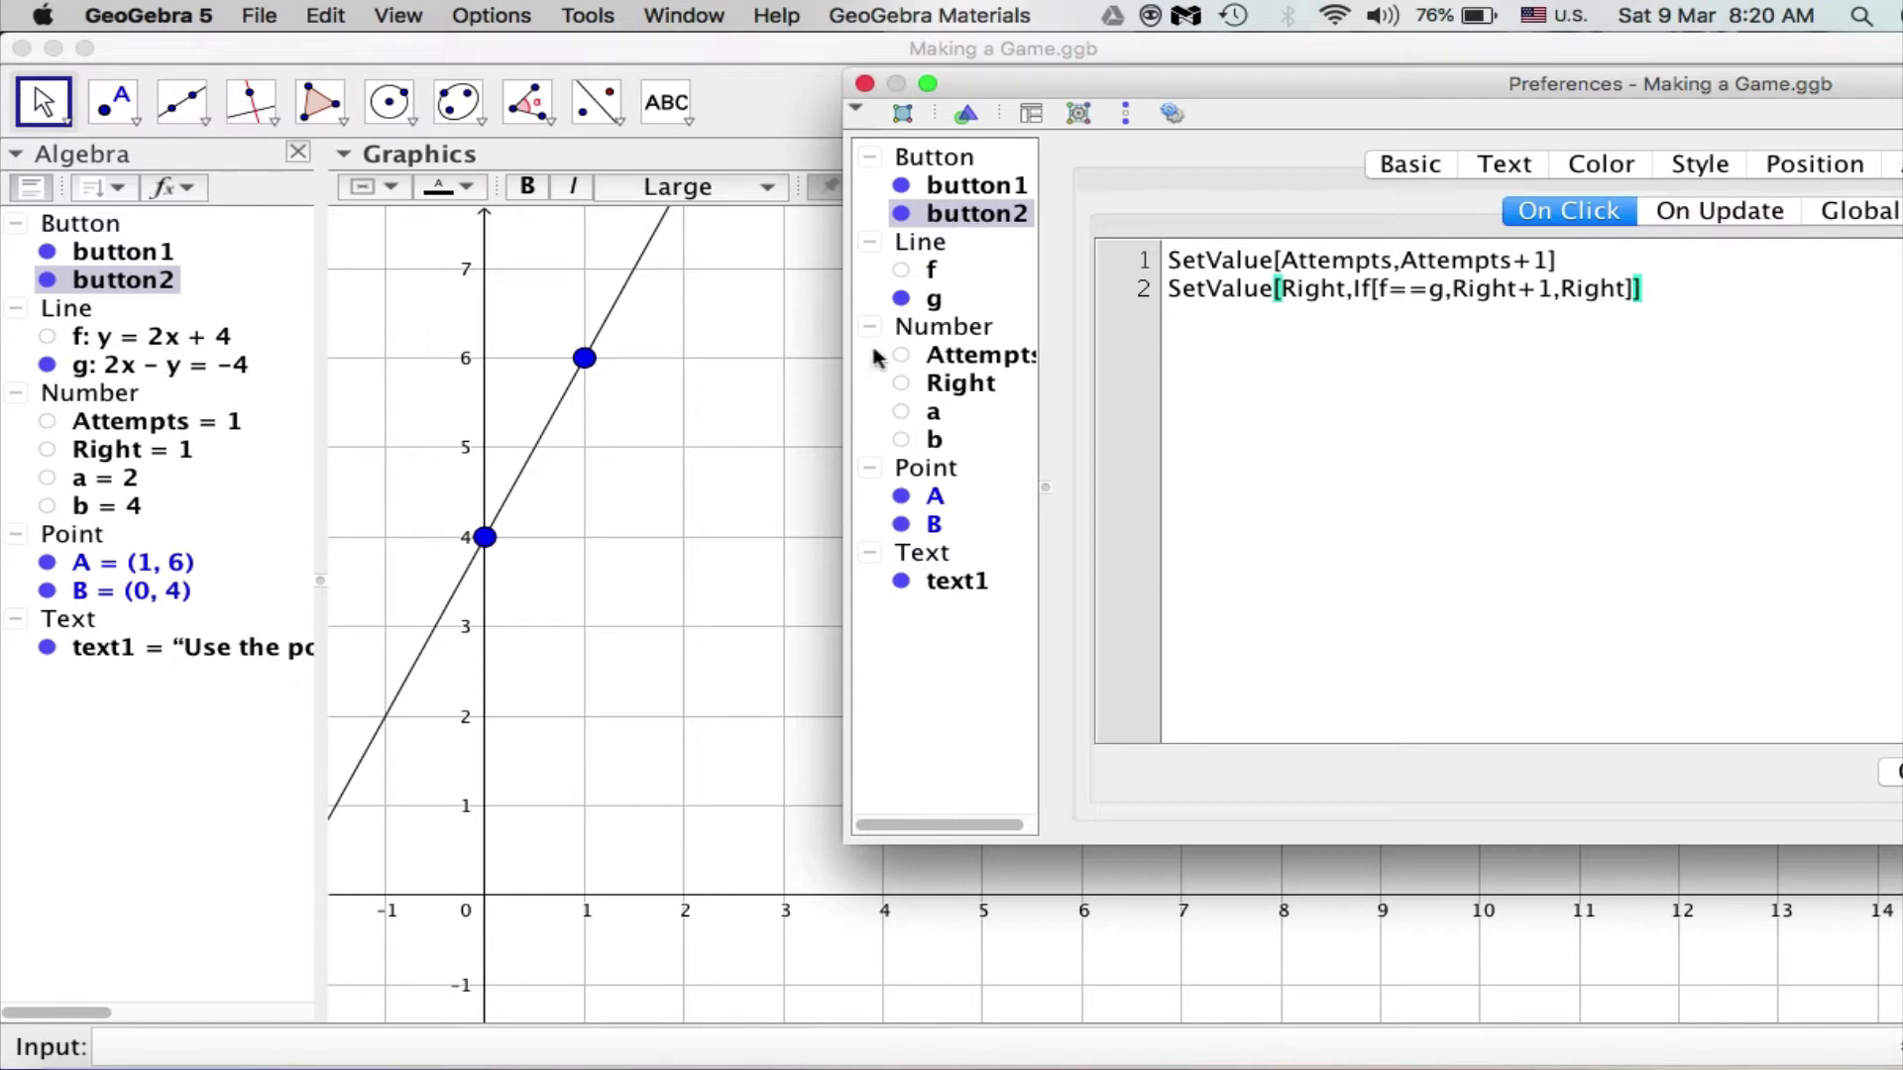
pyautogui.click(1495, 278)
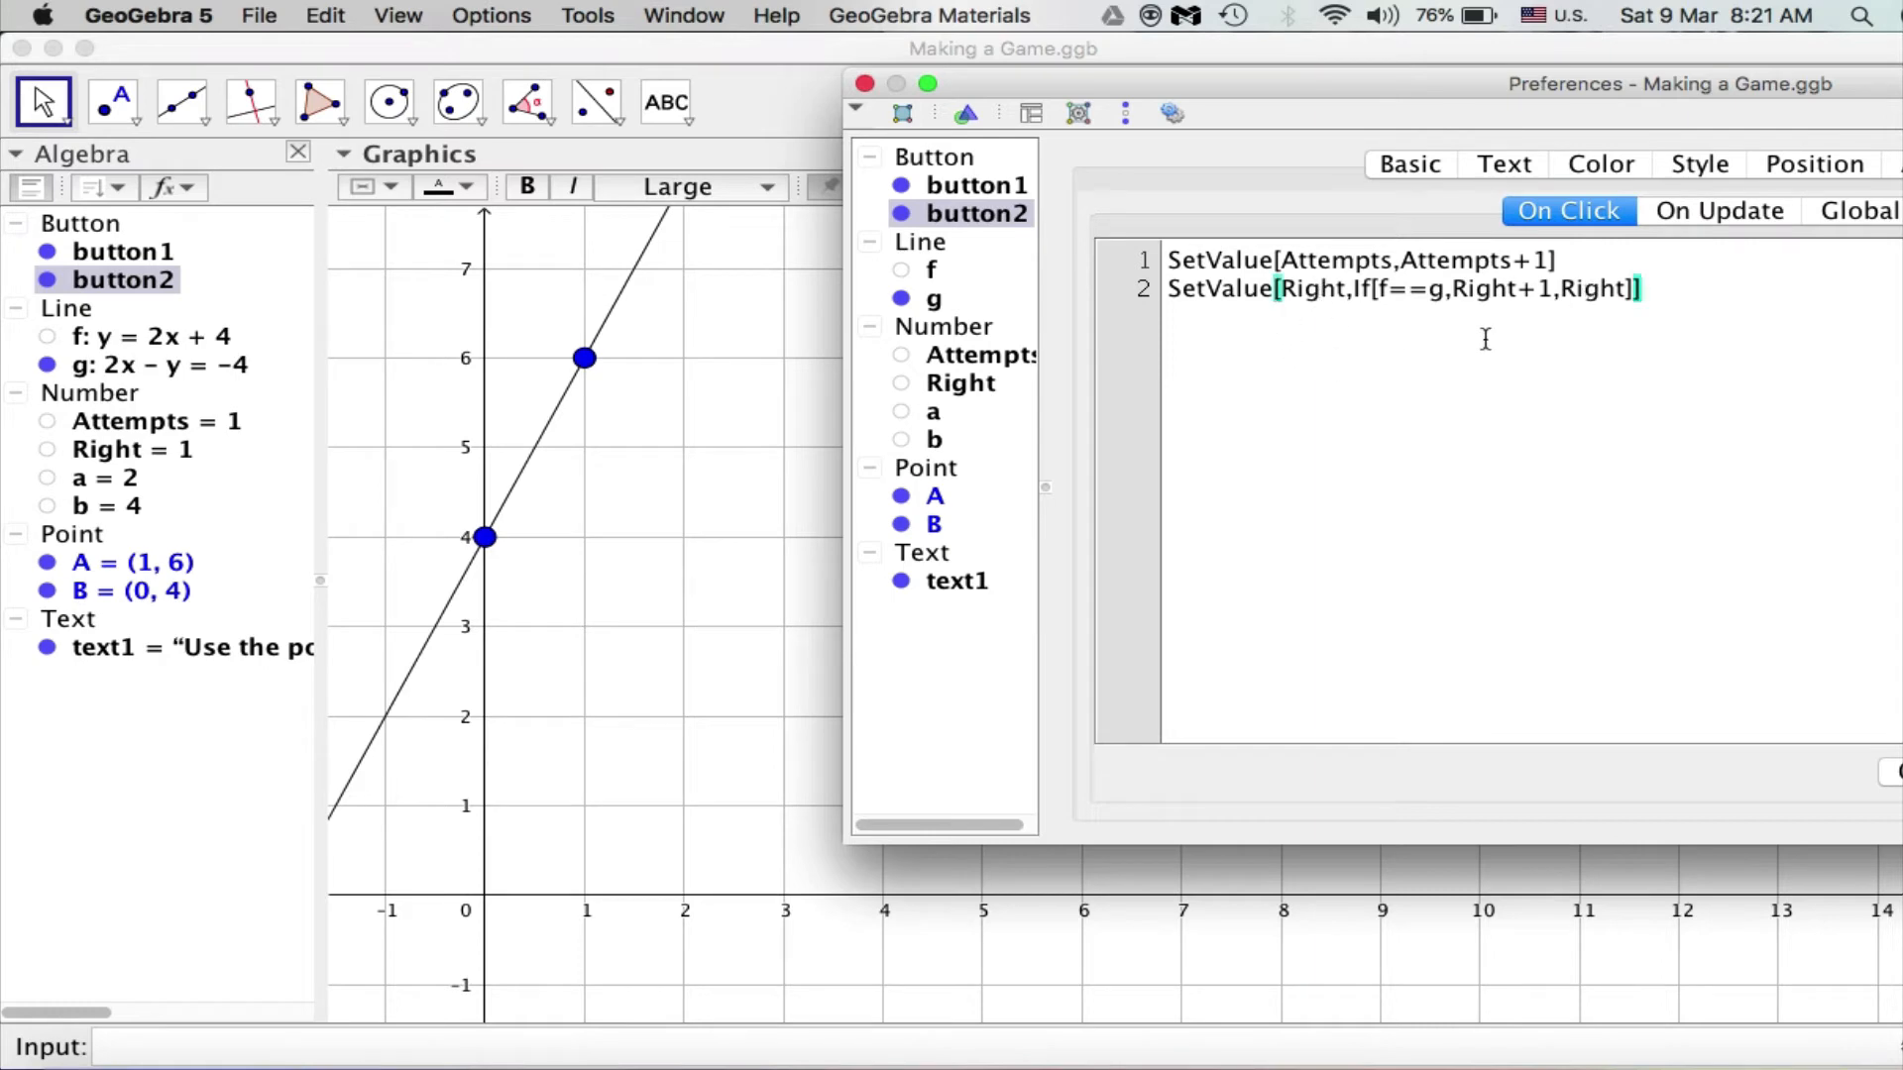
pyautogui.click(1493, 260)
pyautogui.moveTo(1596, 84); pyautogui.dragTo(1303, 48)
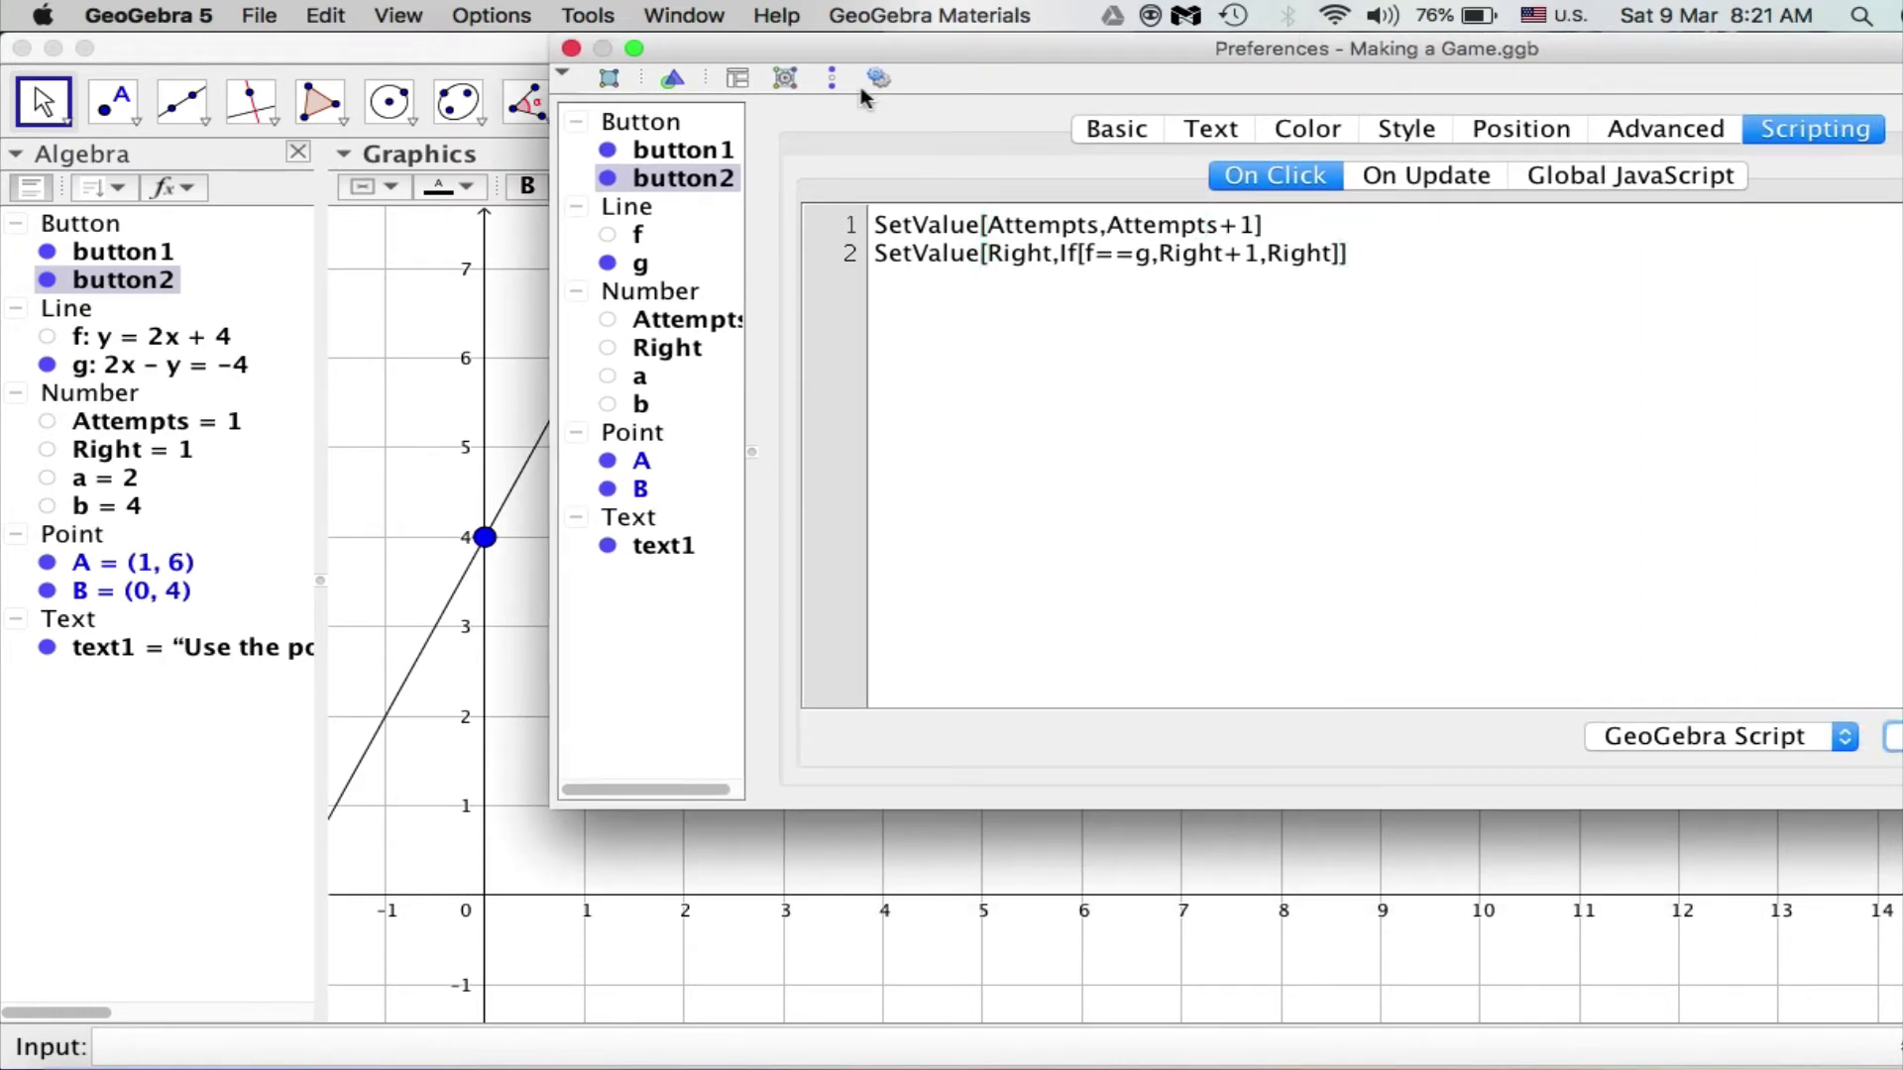
pyautogui.click(571, 49)
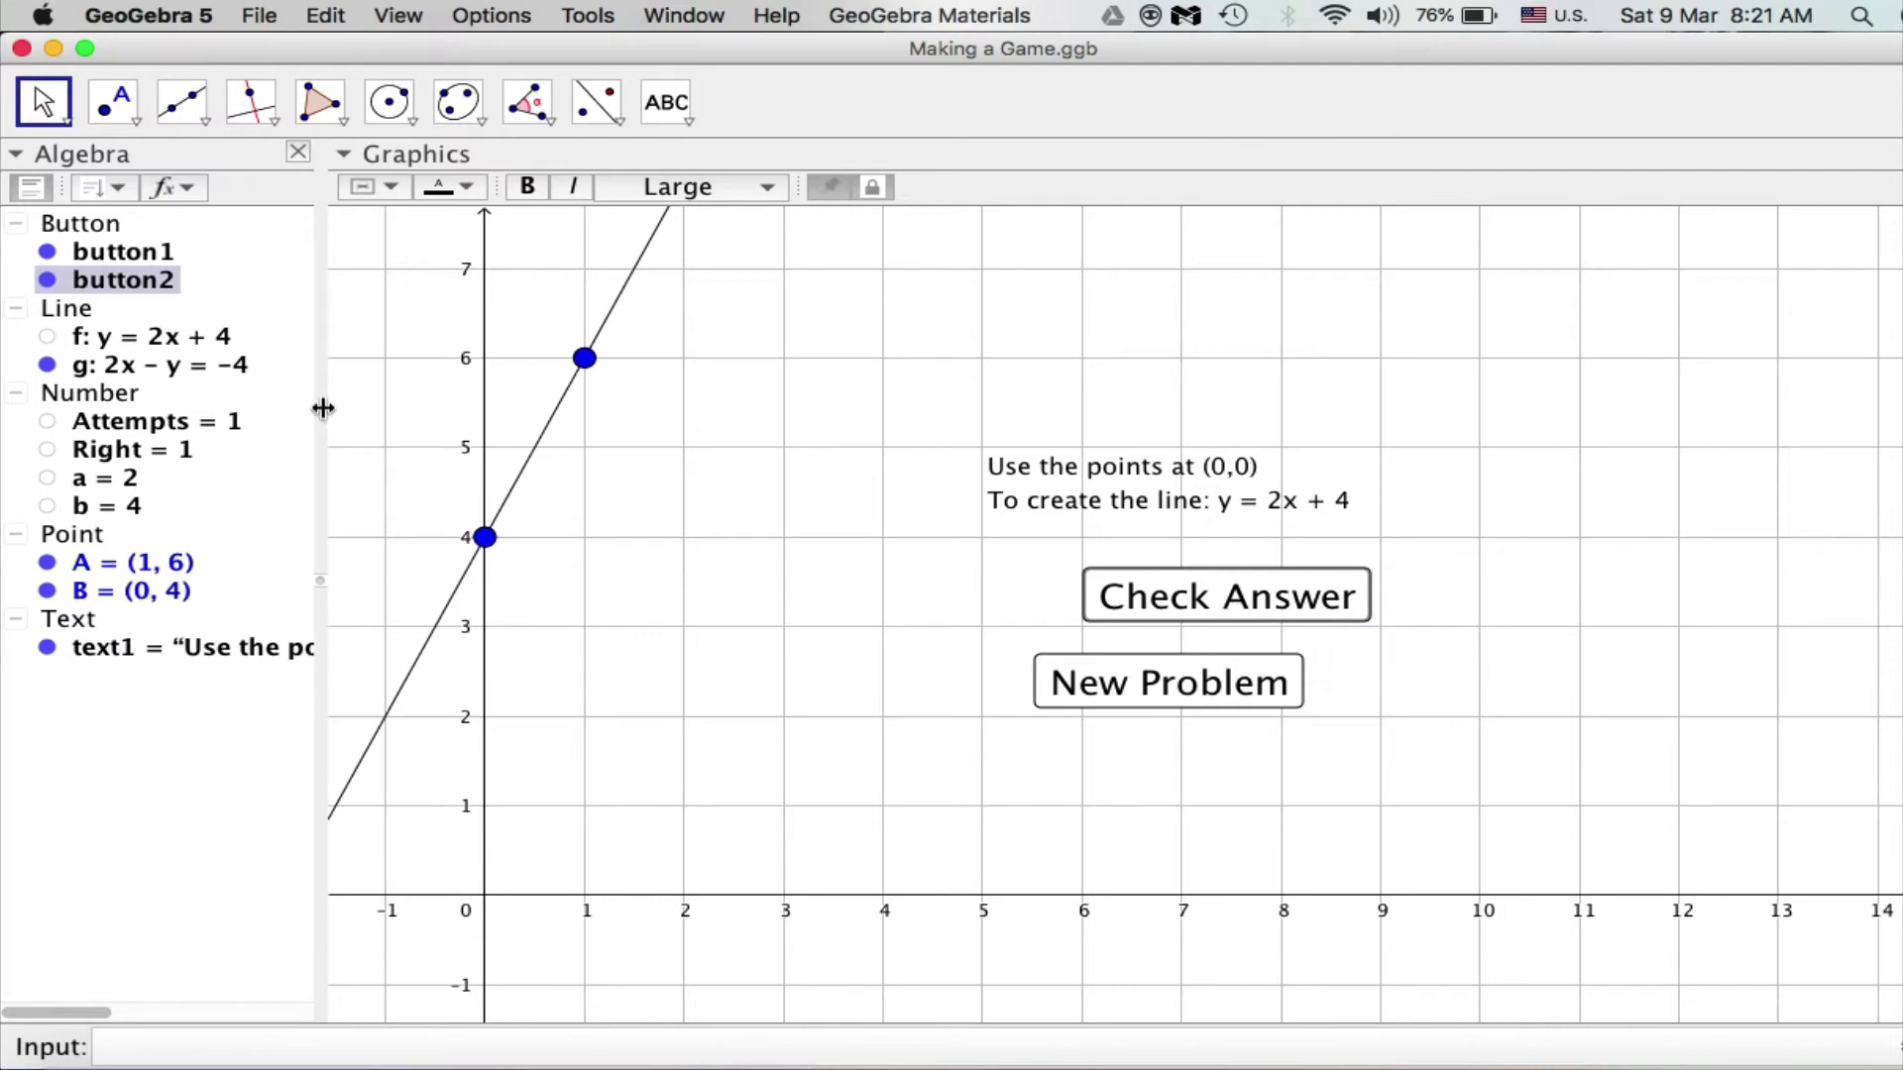
# Step: Check the answer for the built line and generate a new problem
pyautogui.click(1125, 597)
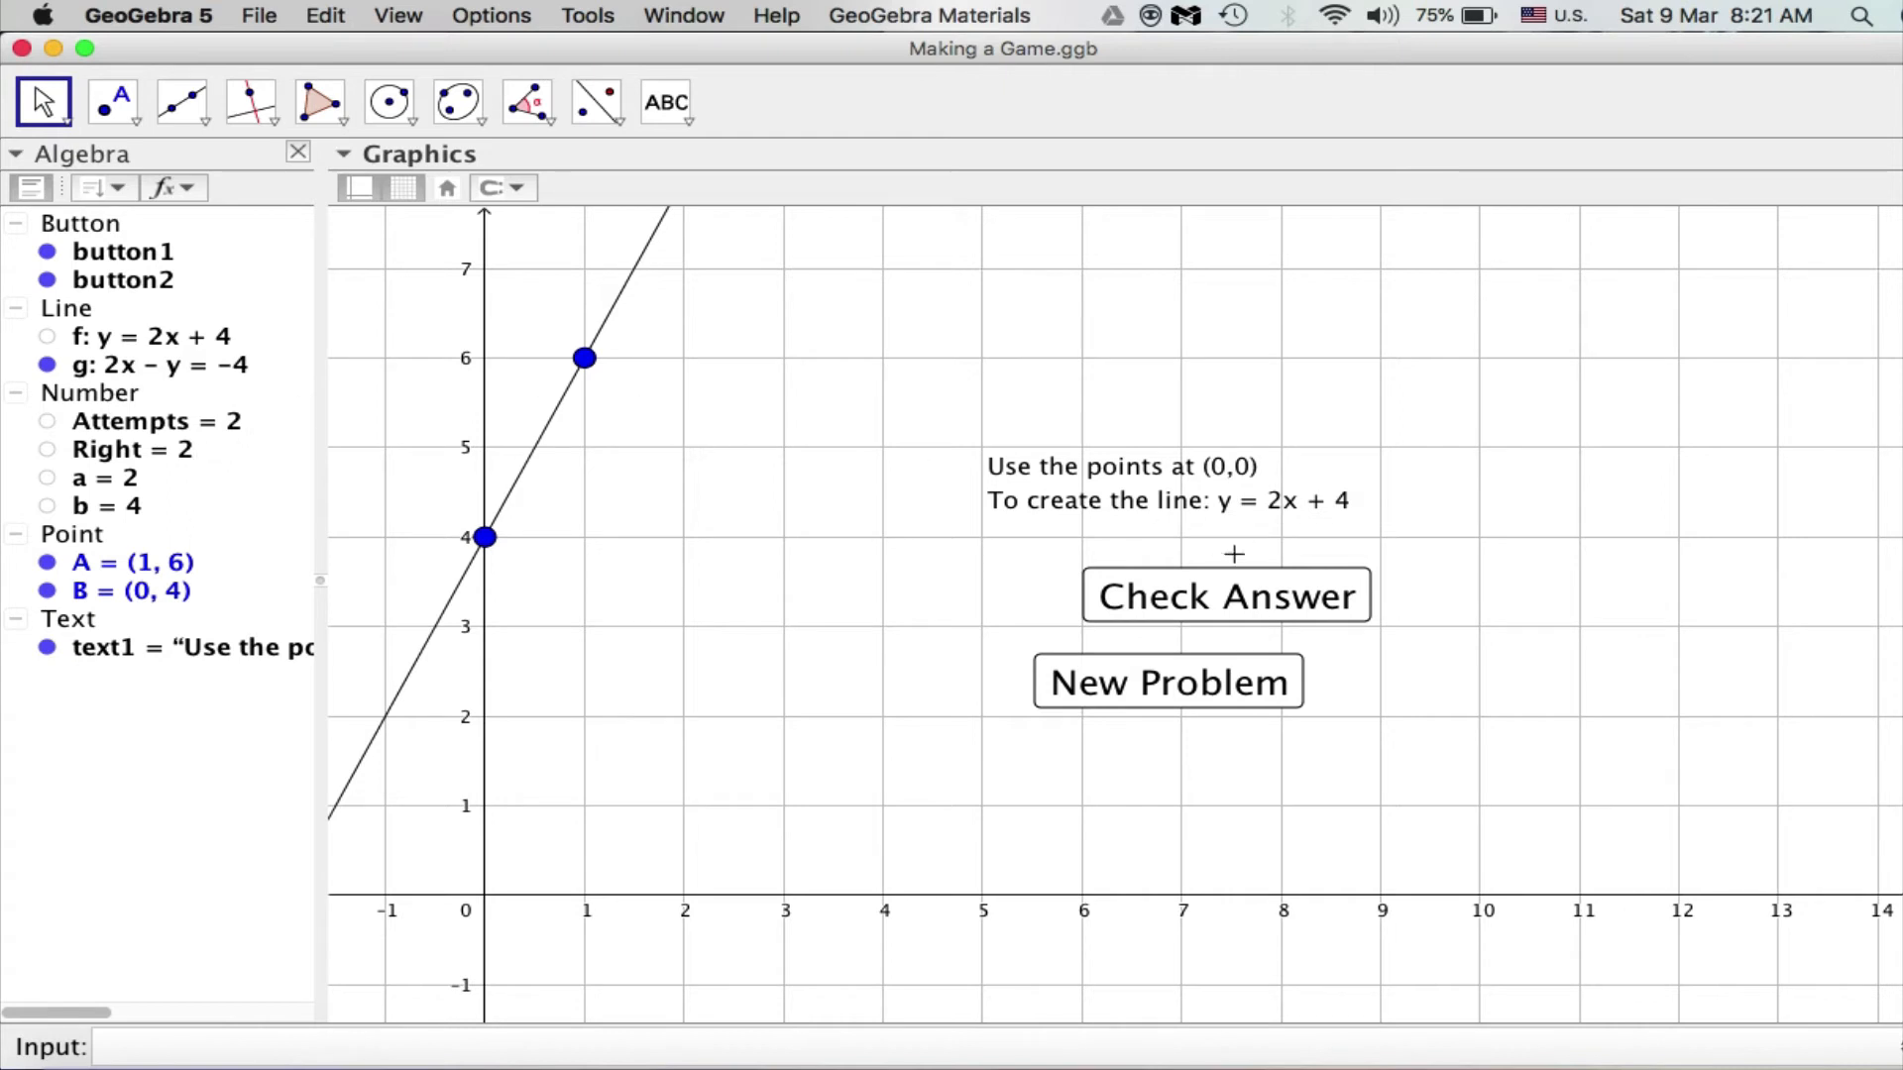
pyautogui.click(1204, 679)
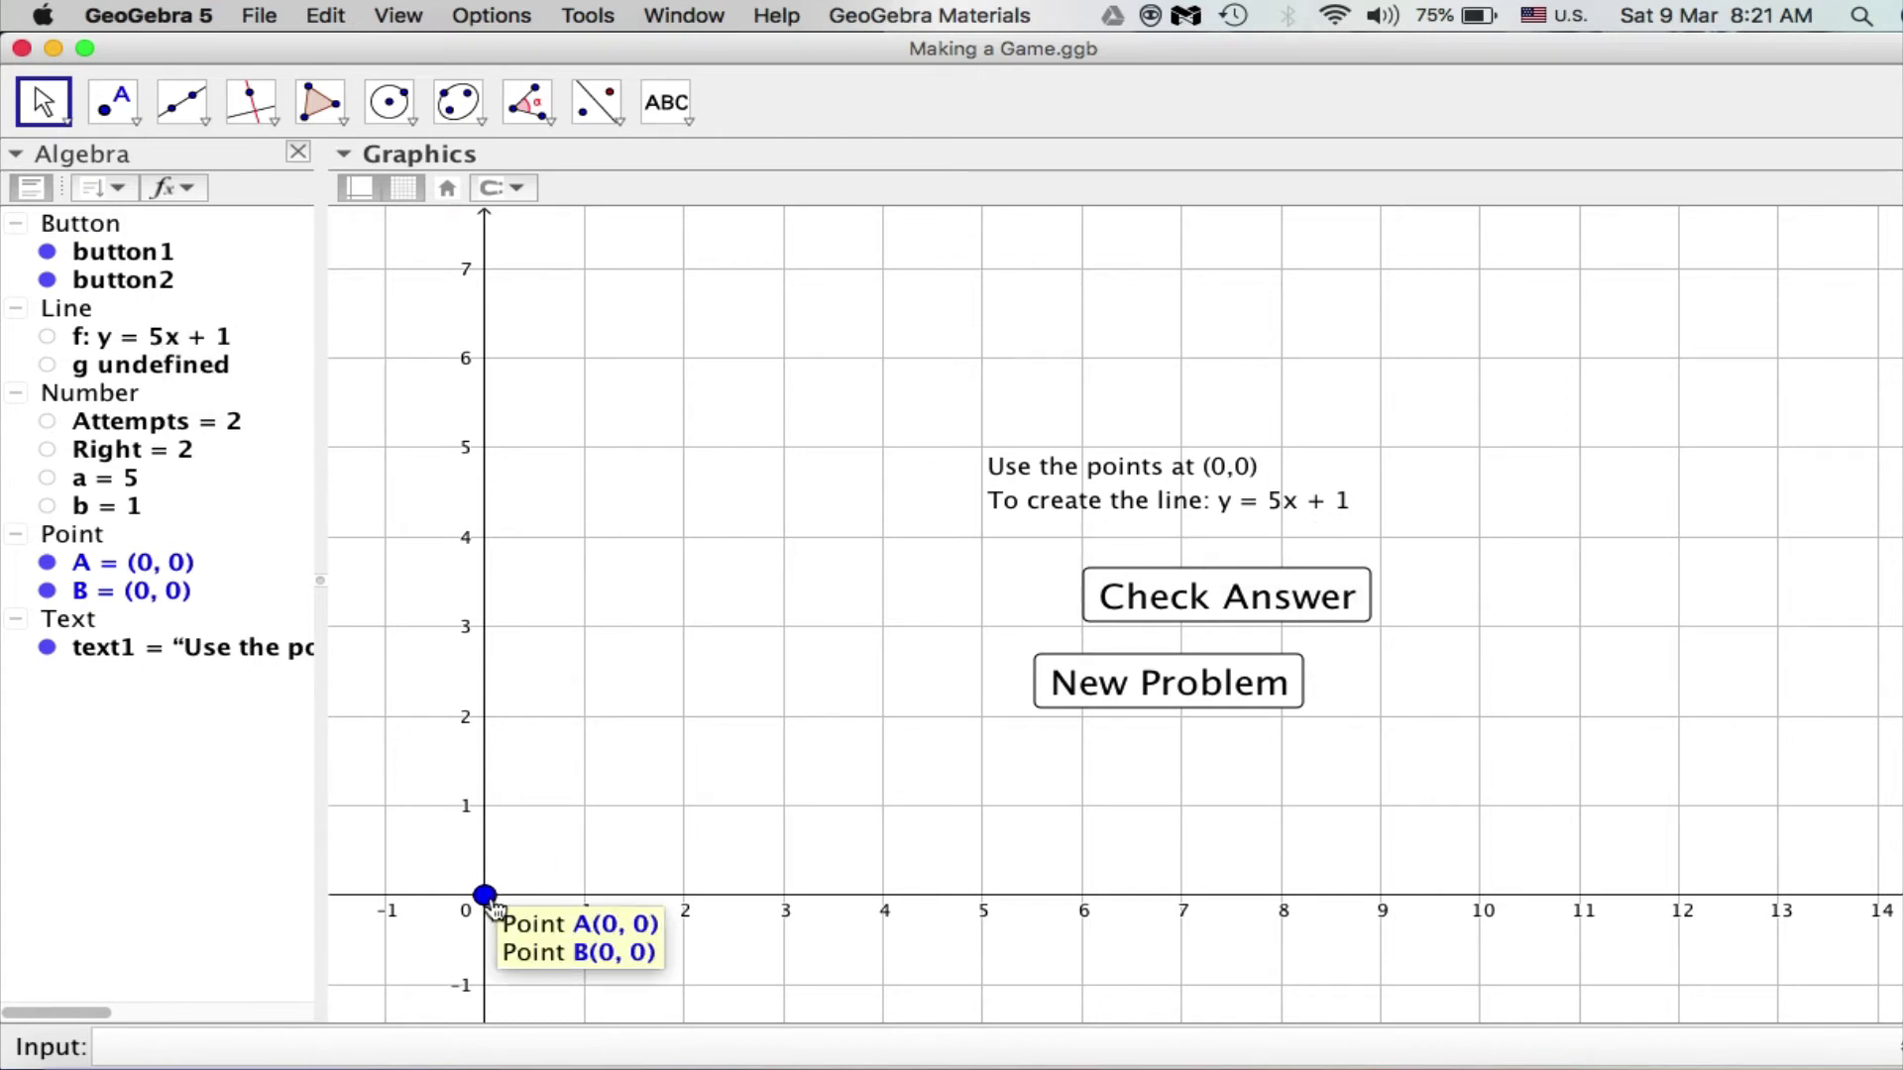
# Step: Move point B to (0, 1) and point A to (1, 6) to build y = 5x + 1, and check the answer
pyautogui.moveTo(485, 895); pyautogui.dragTo(494, 810)
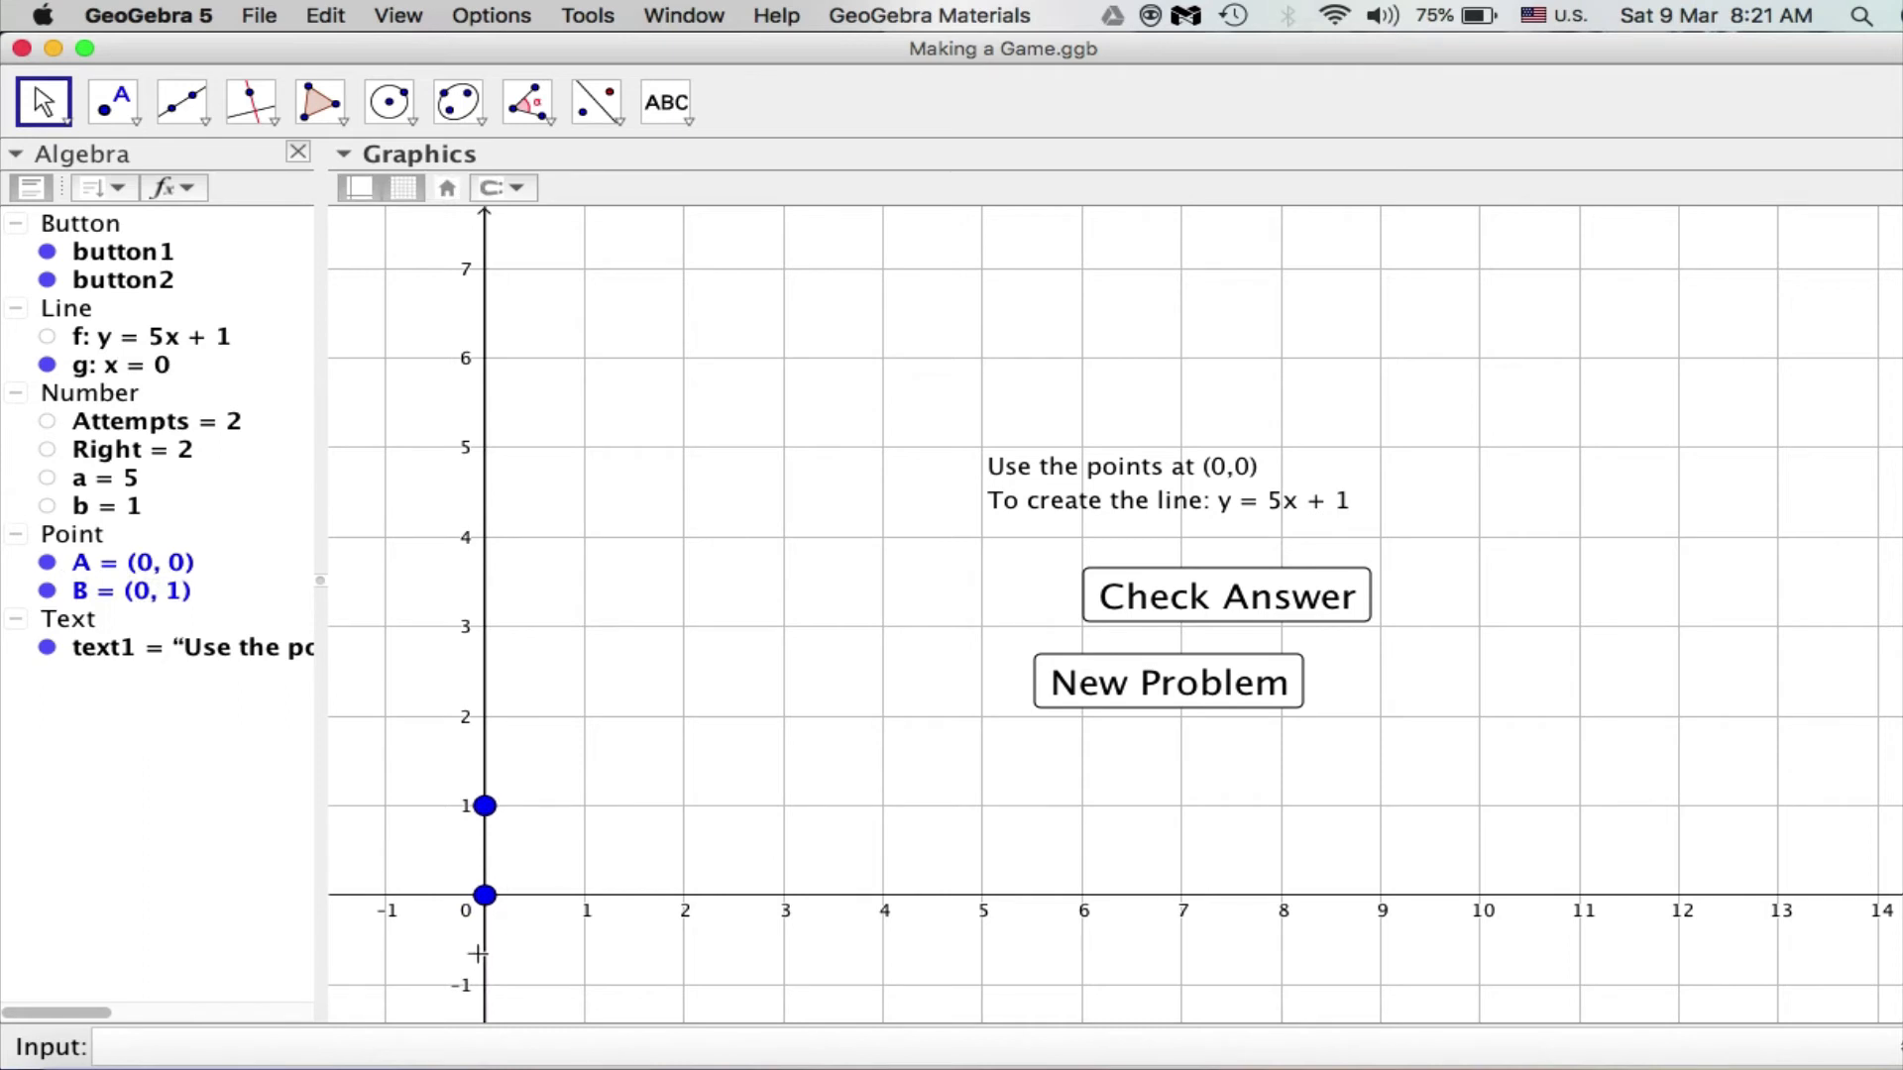
pyautogui.moveTo(486, 907); pyautogui.dragTo(586, 369)
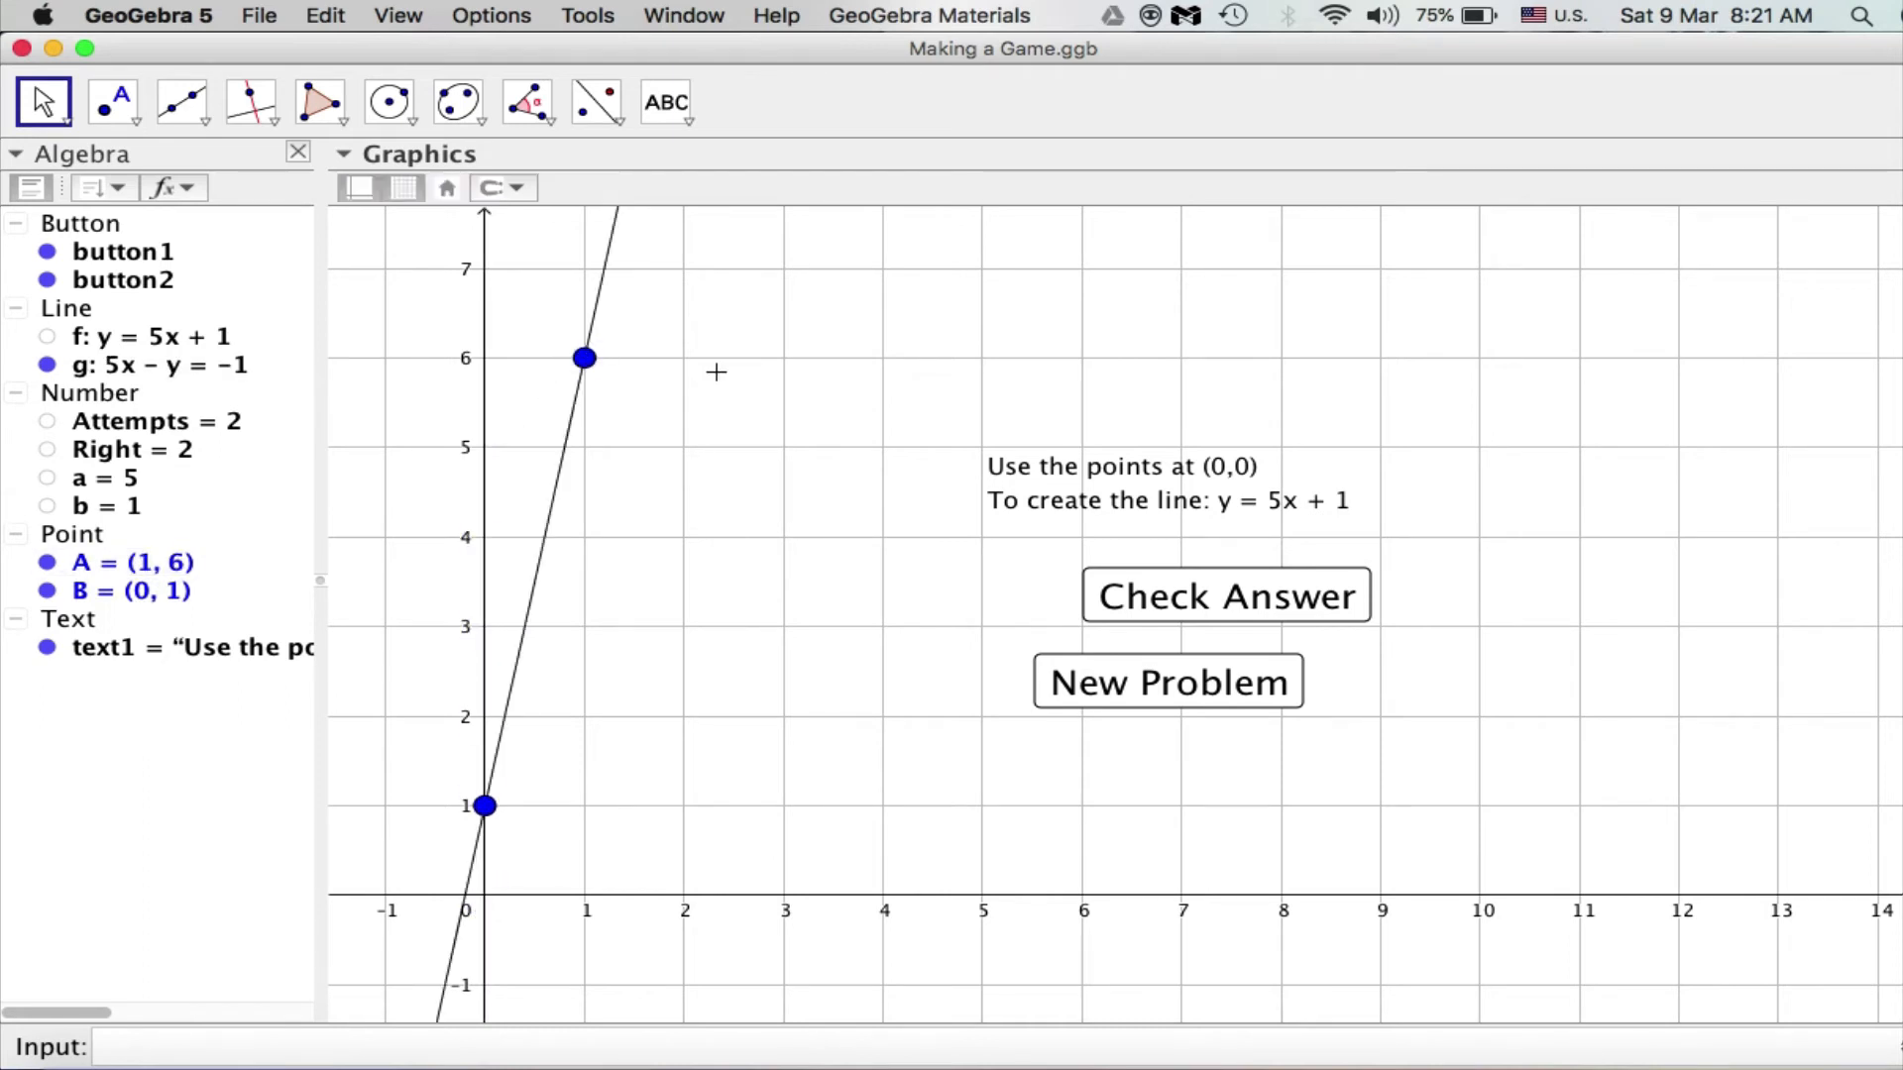
pyautogui.click(1214, 596)
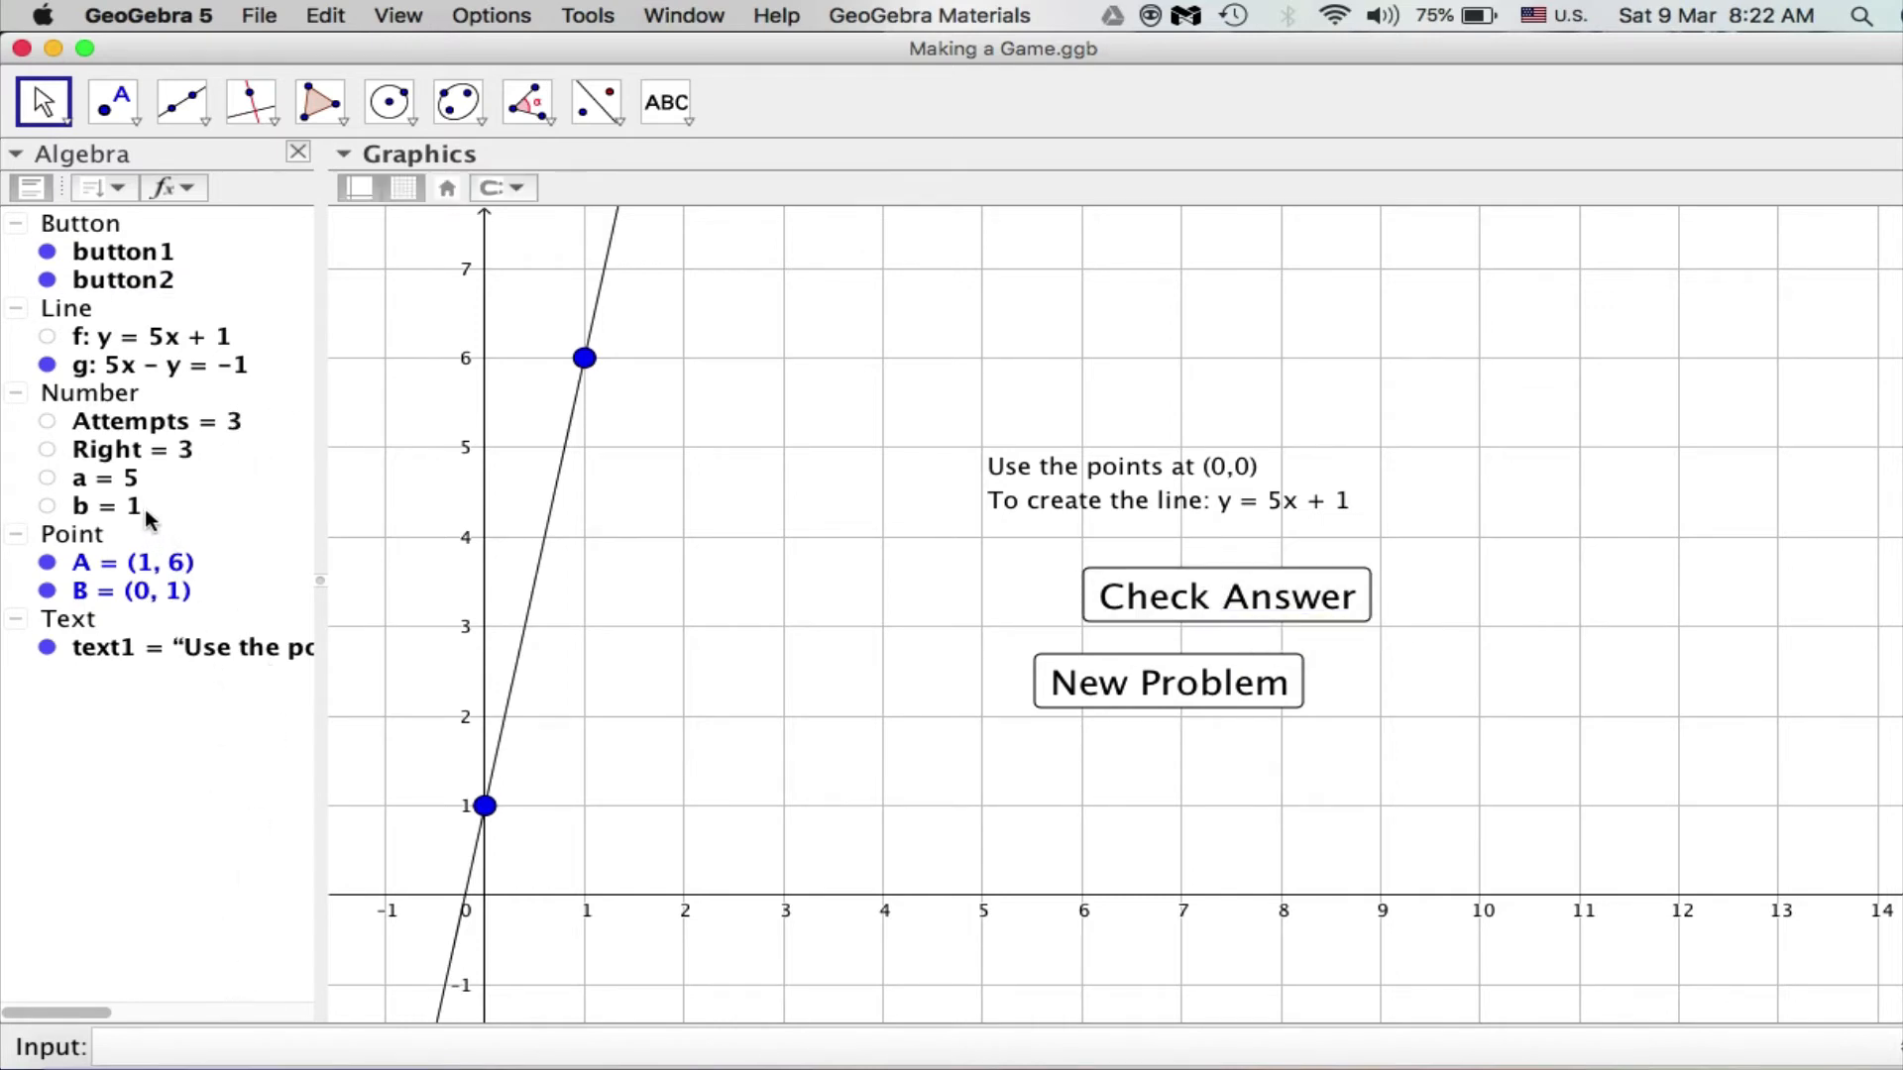
# Step: Define a number named Wrong as Attempts-Right
pyautogui.click(120, 1047)
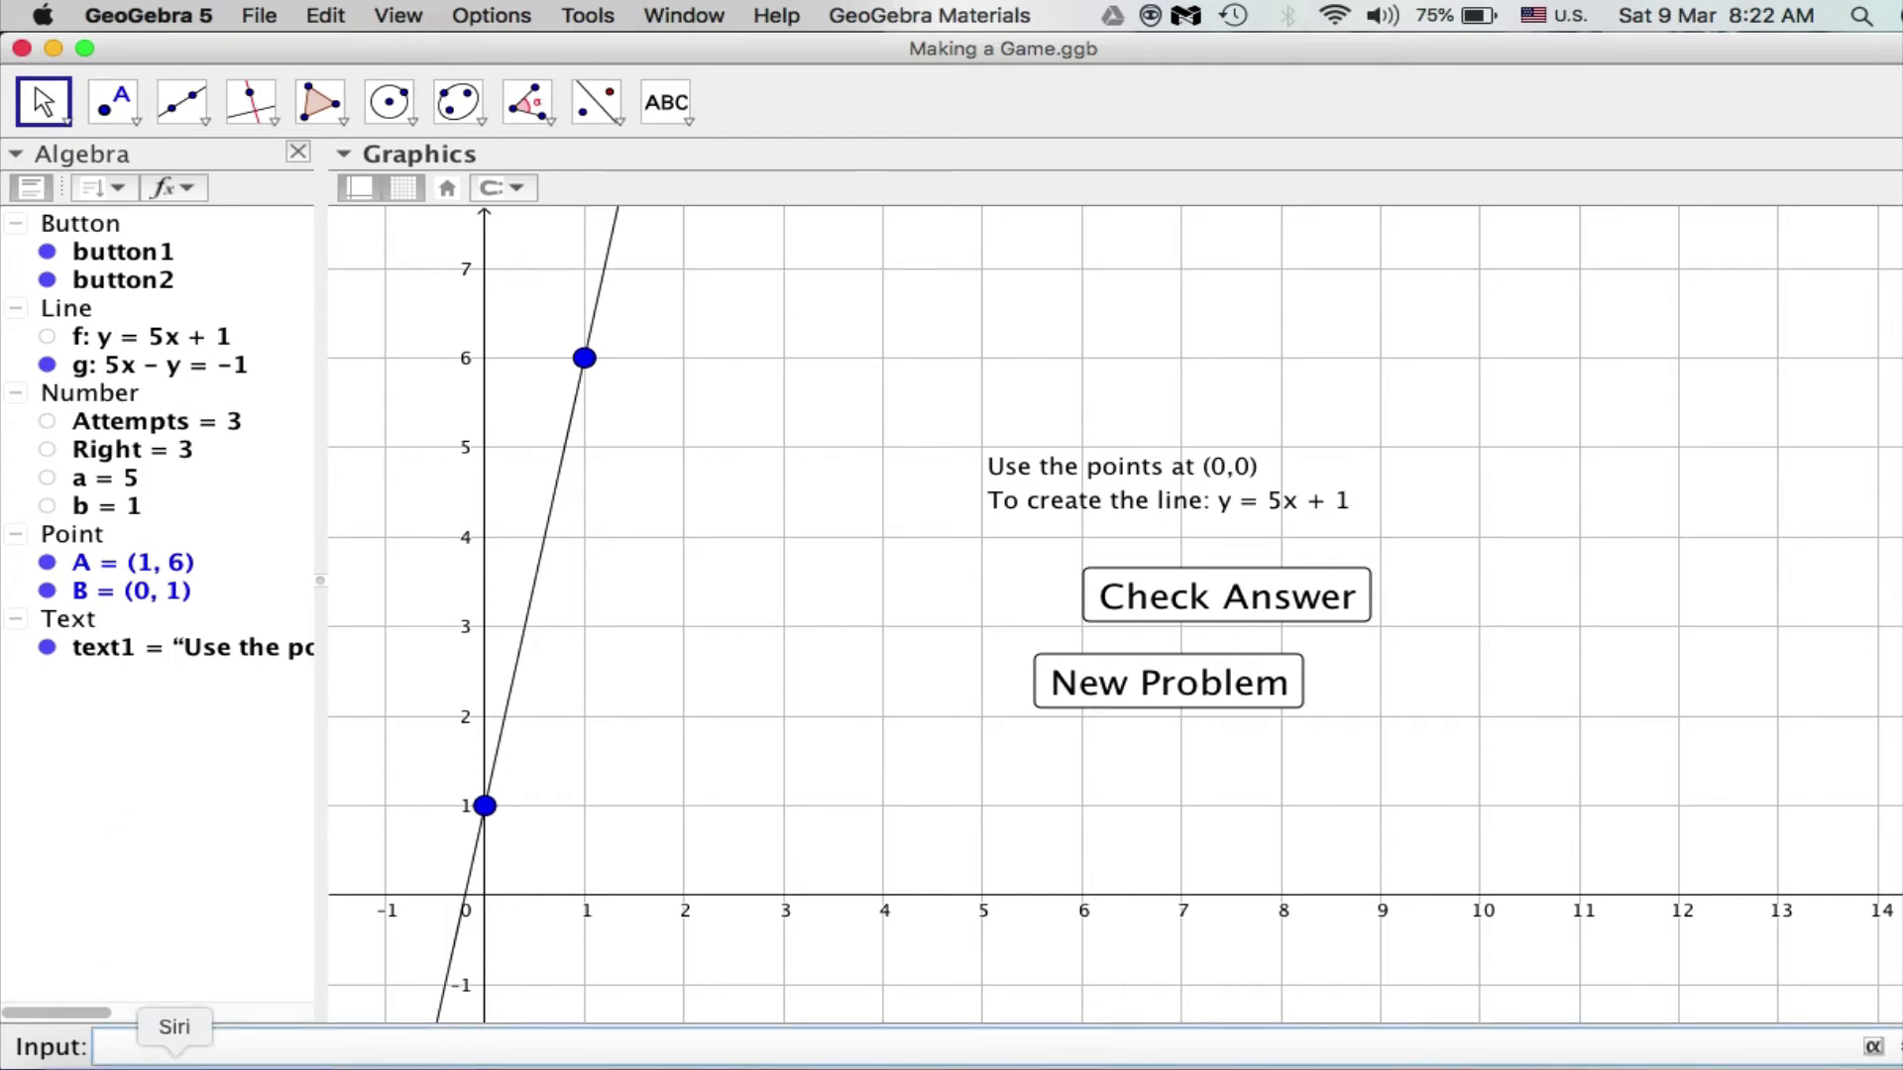
pyautogui.write('Wrong=Att')
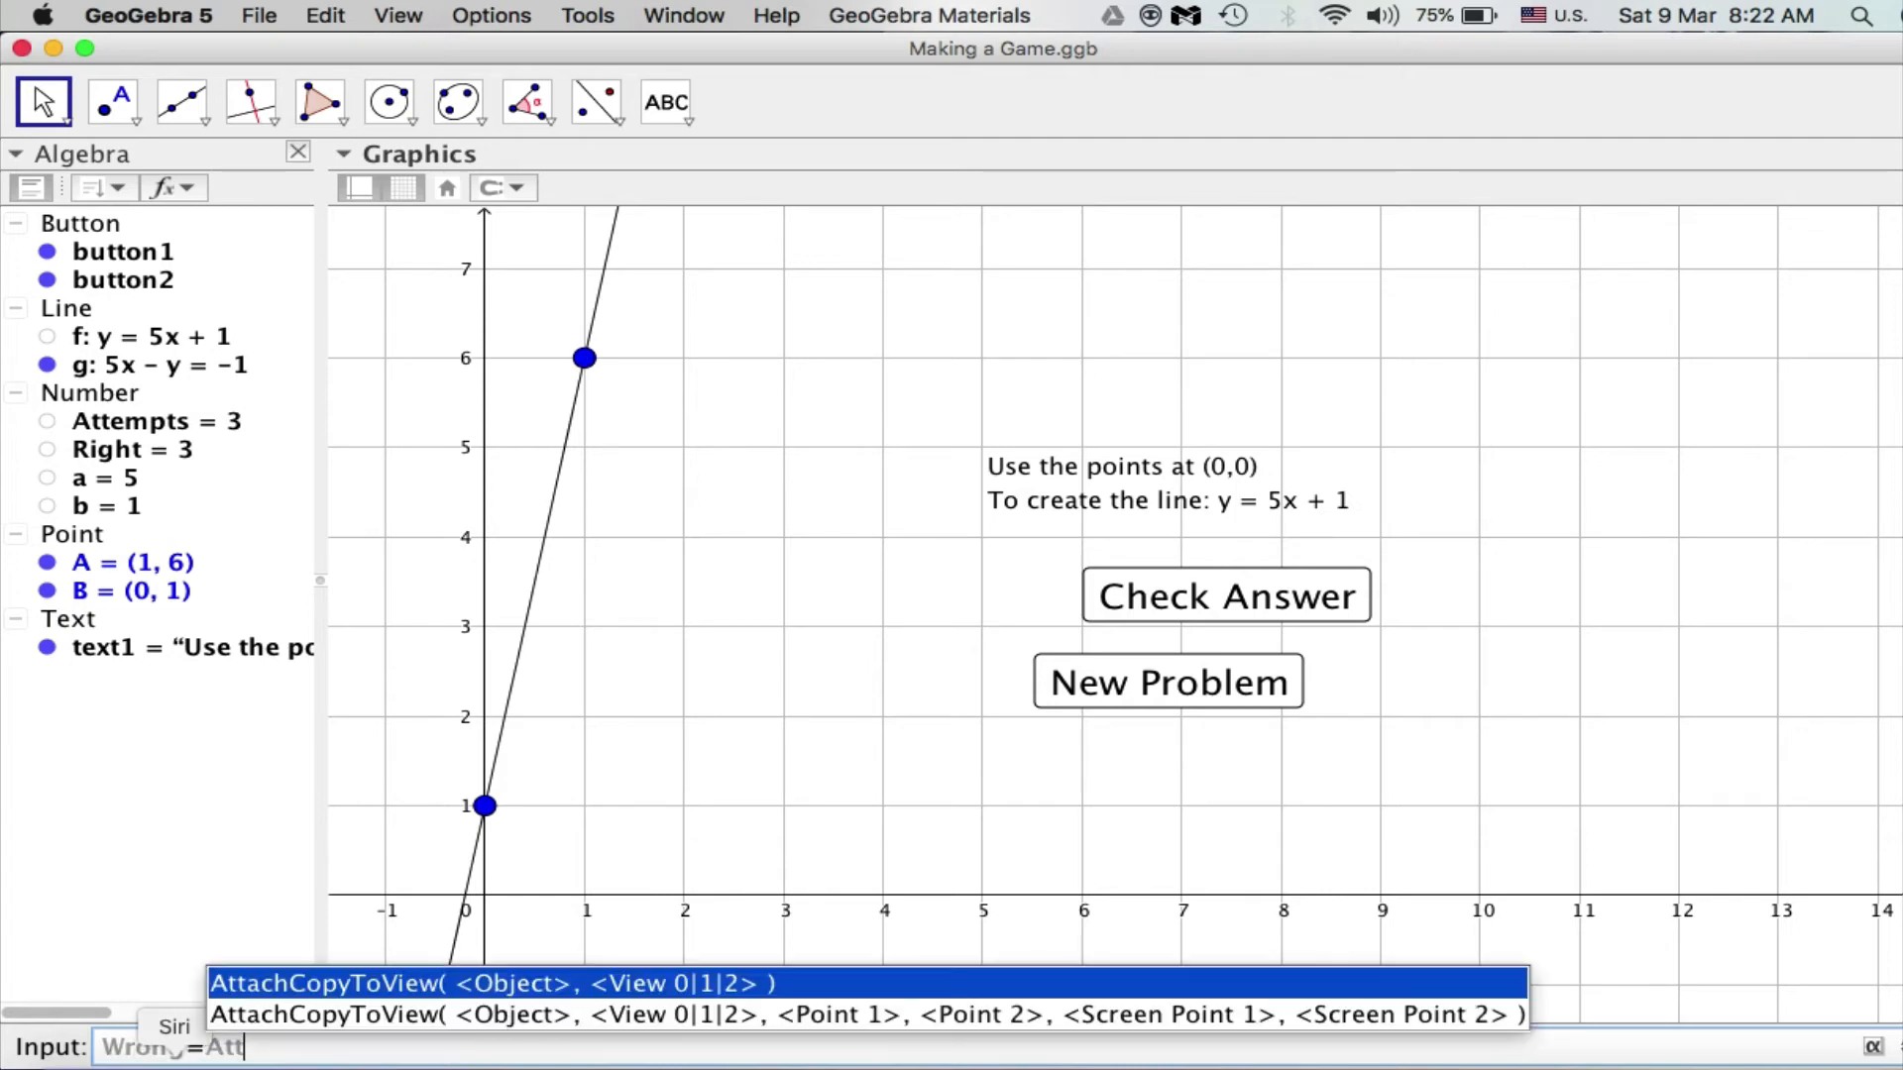
pyautogui.write('empts-')
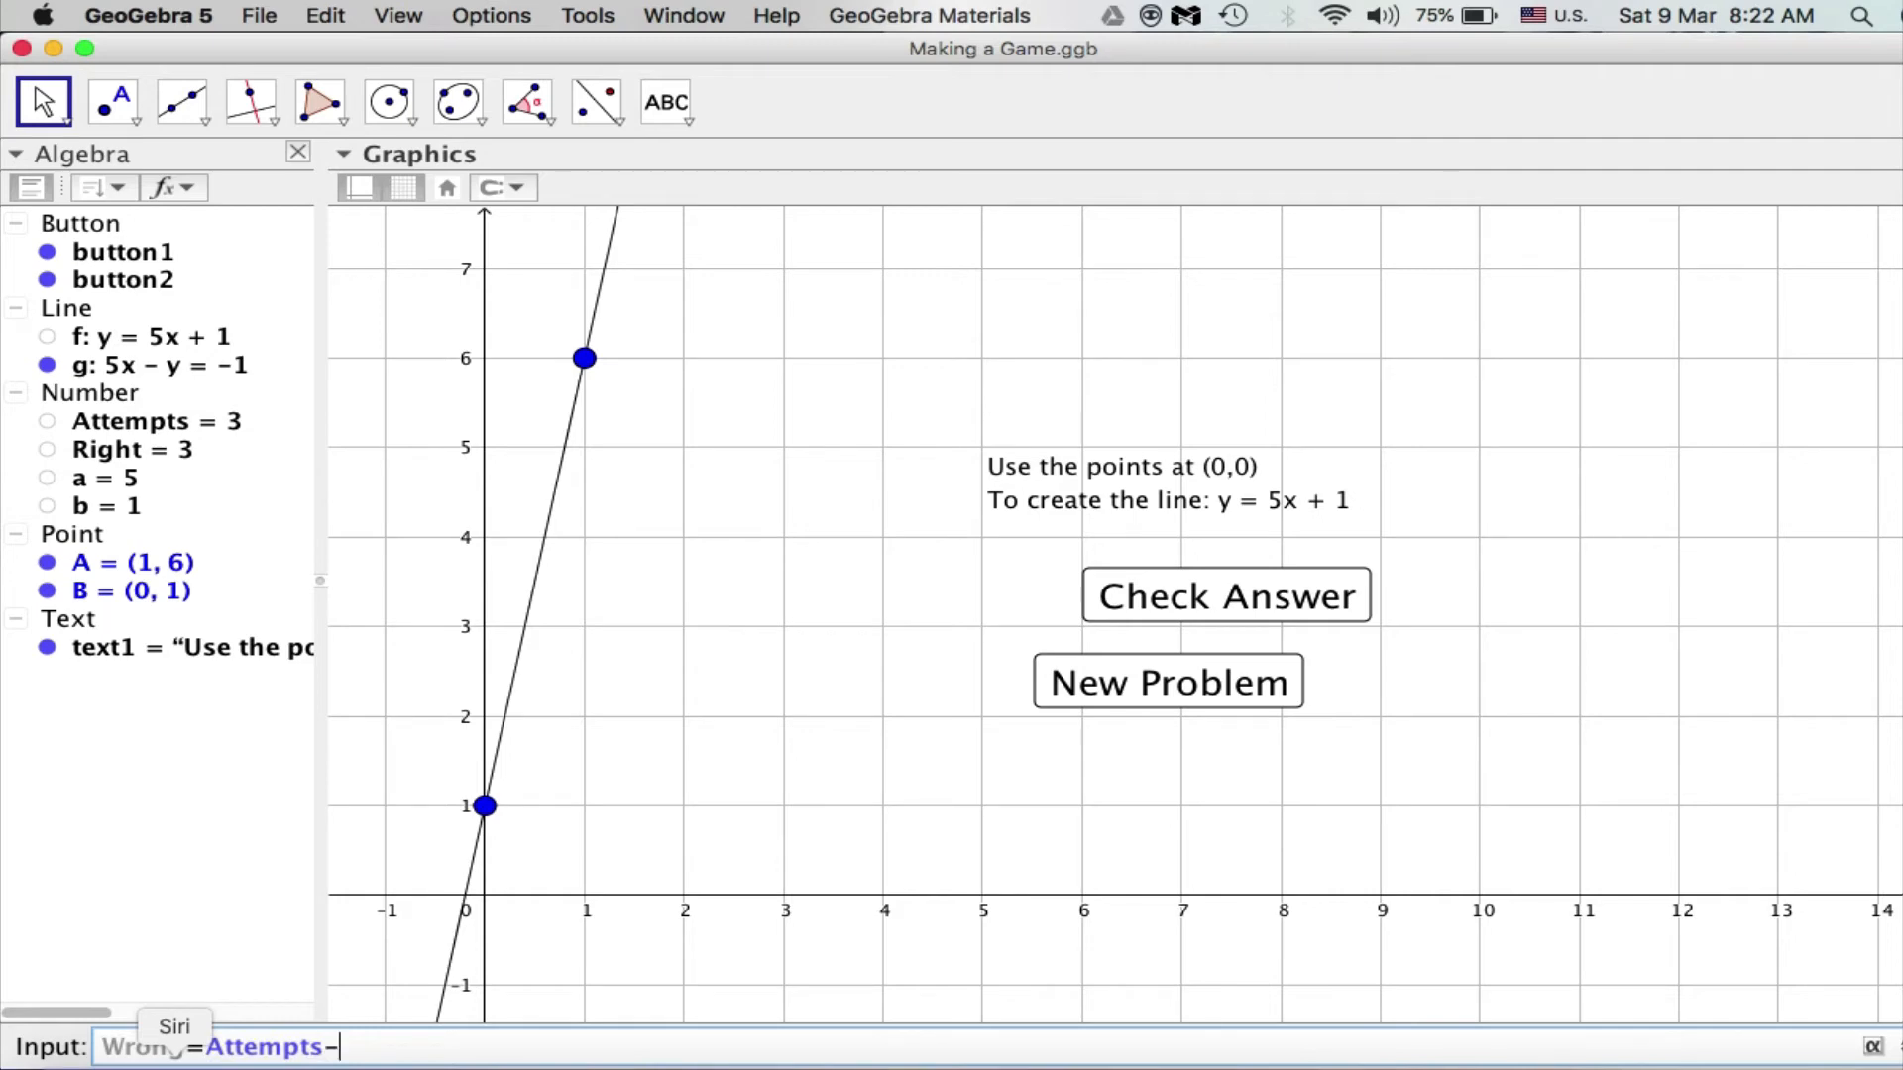
pyautogui.write('Right')
pyautogui.press('Return')
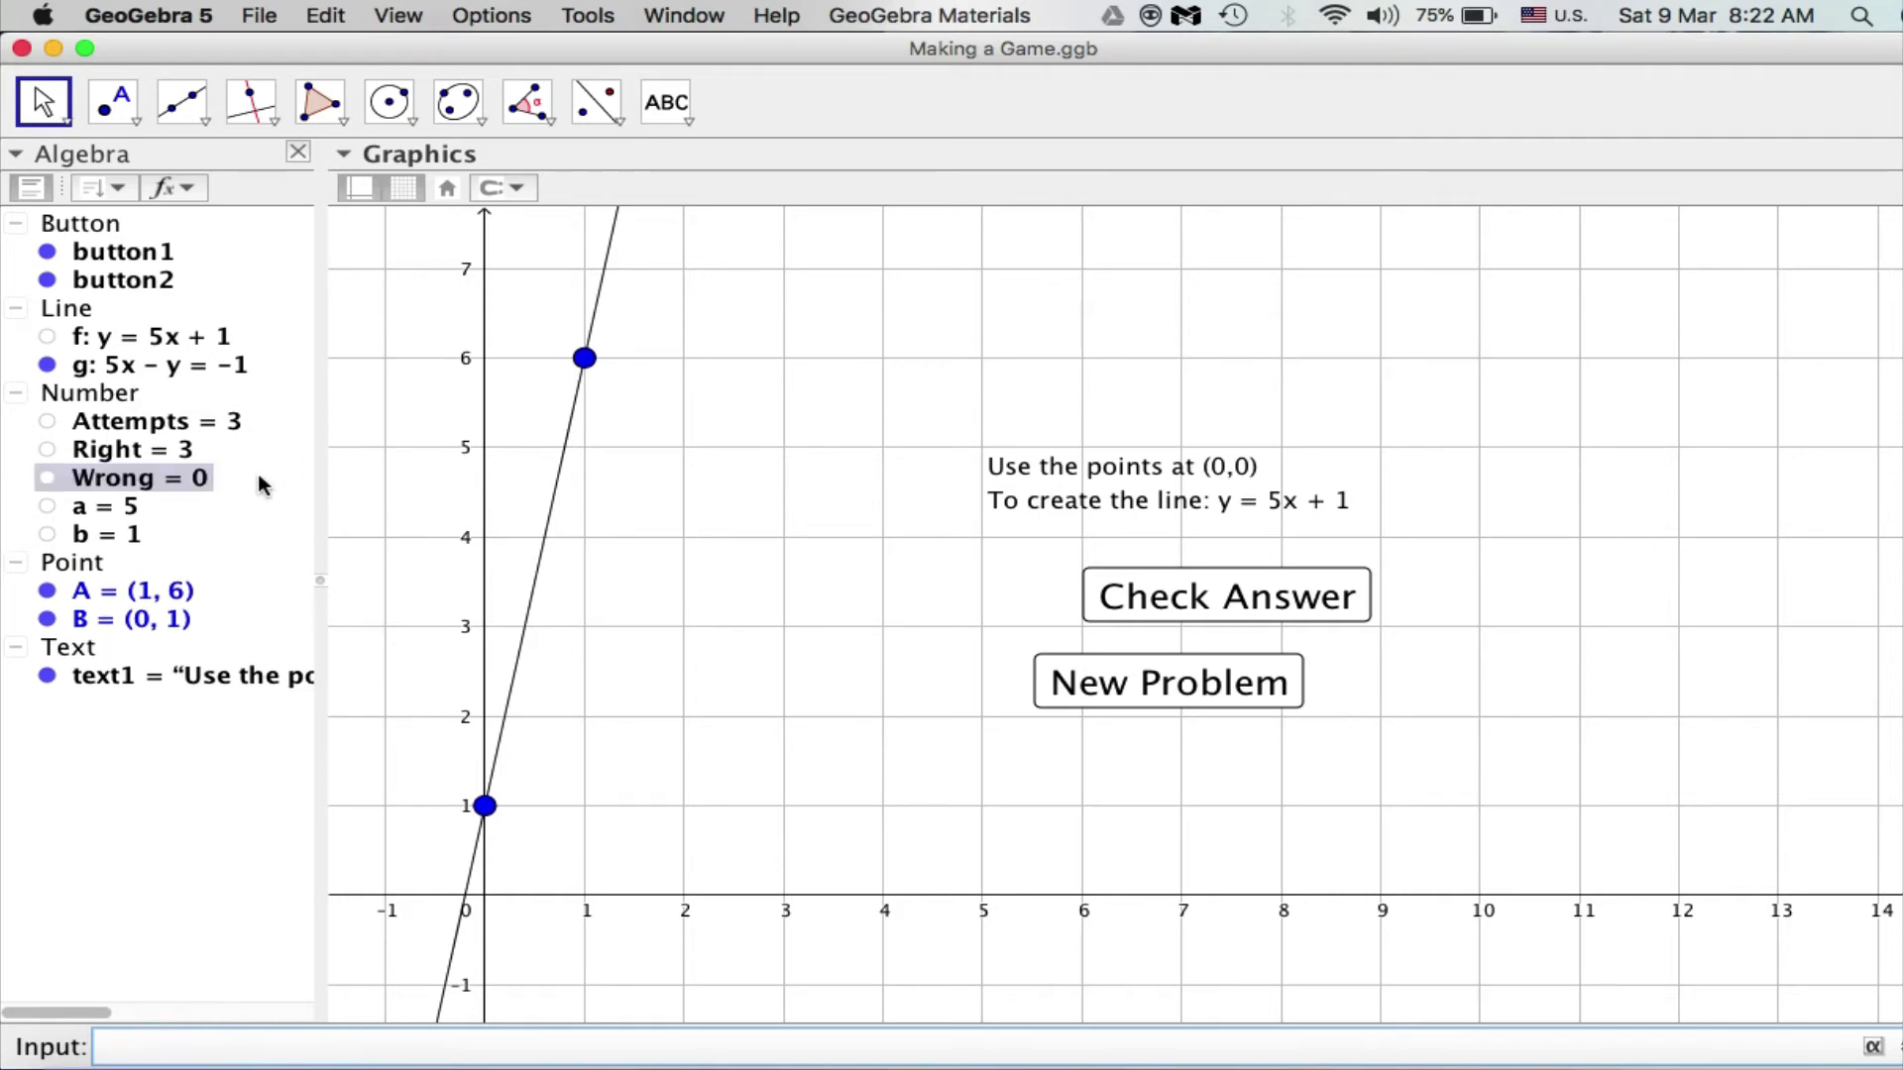
# Step: Generate a new problem and move point B to (0, 2) for the requested line's y-intercept
pyautogui.click(1152, 684)
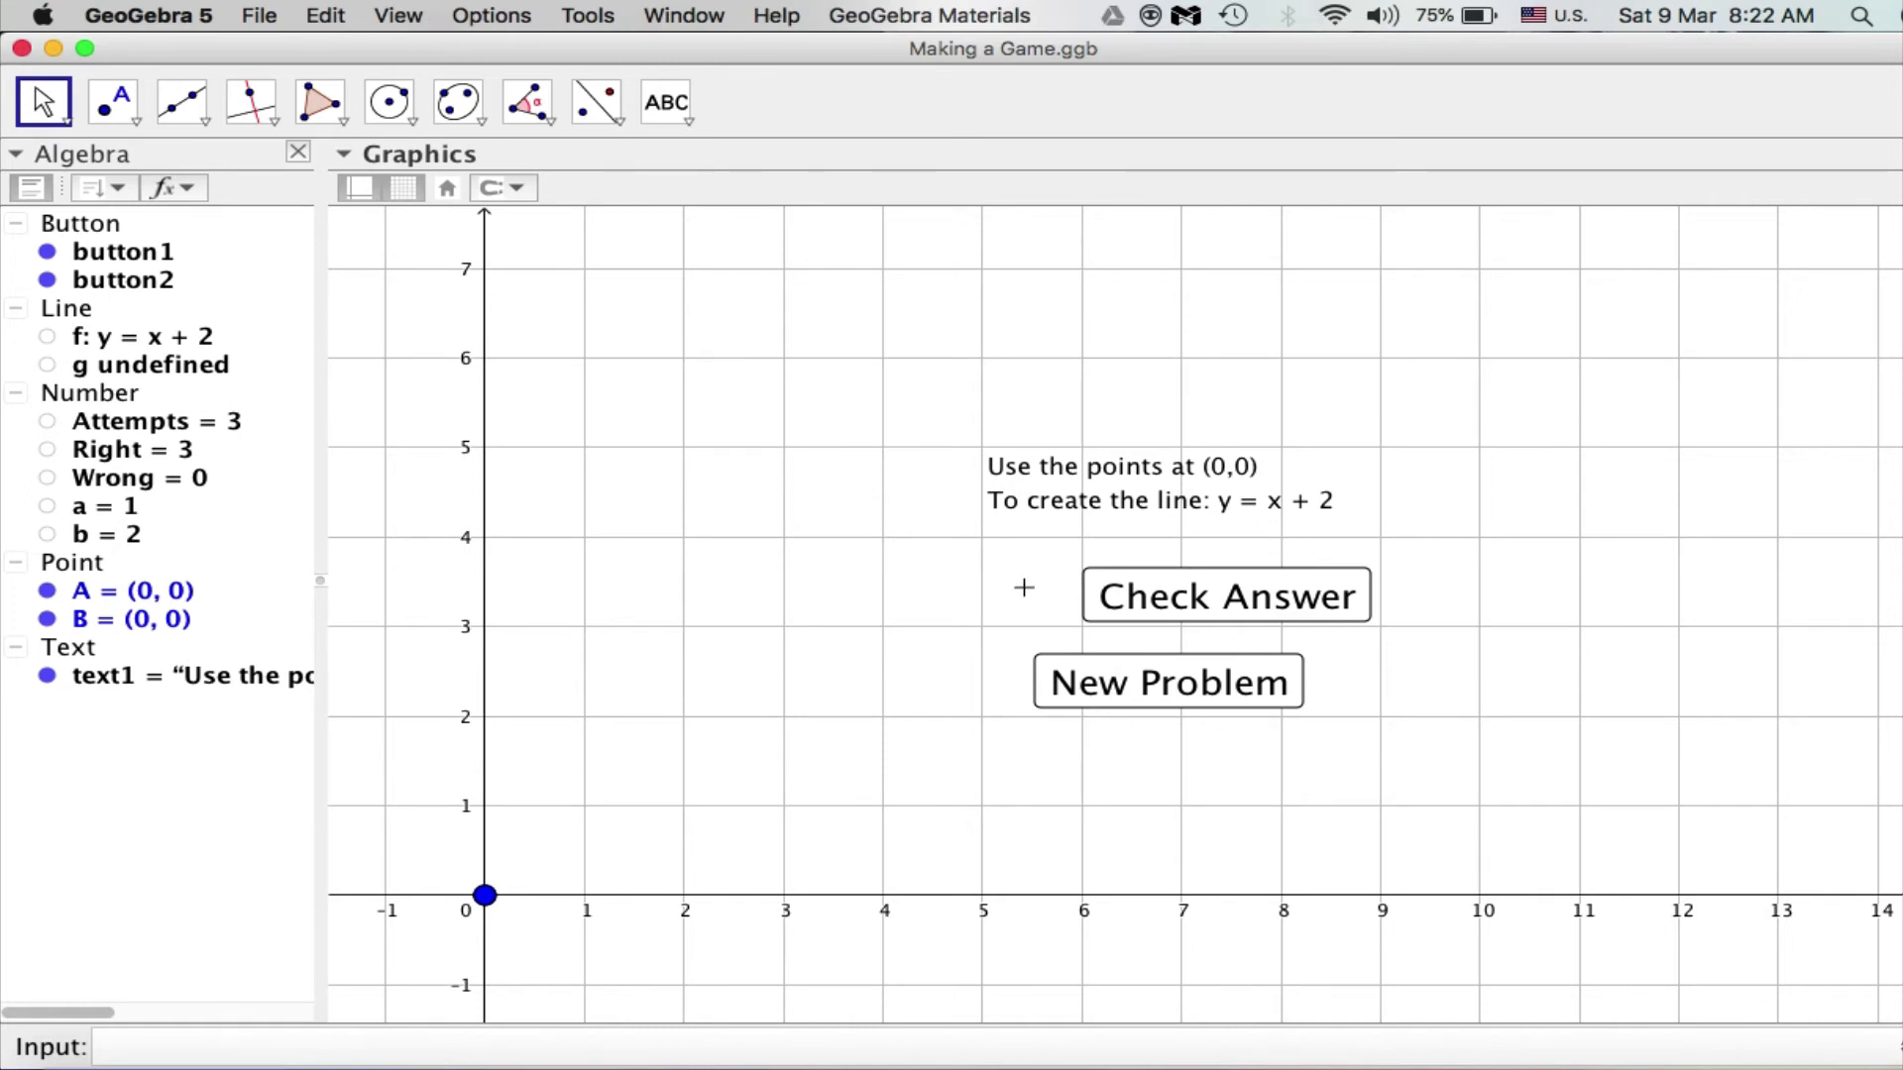
pyautogui.moveTo(485, 894); pyautogui.dragTo(485, 644)
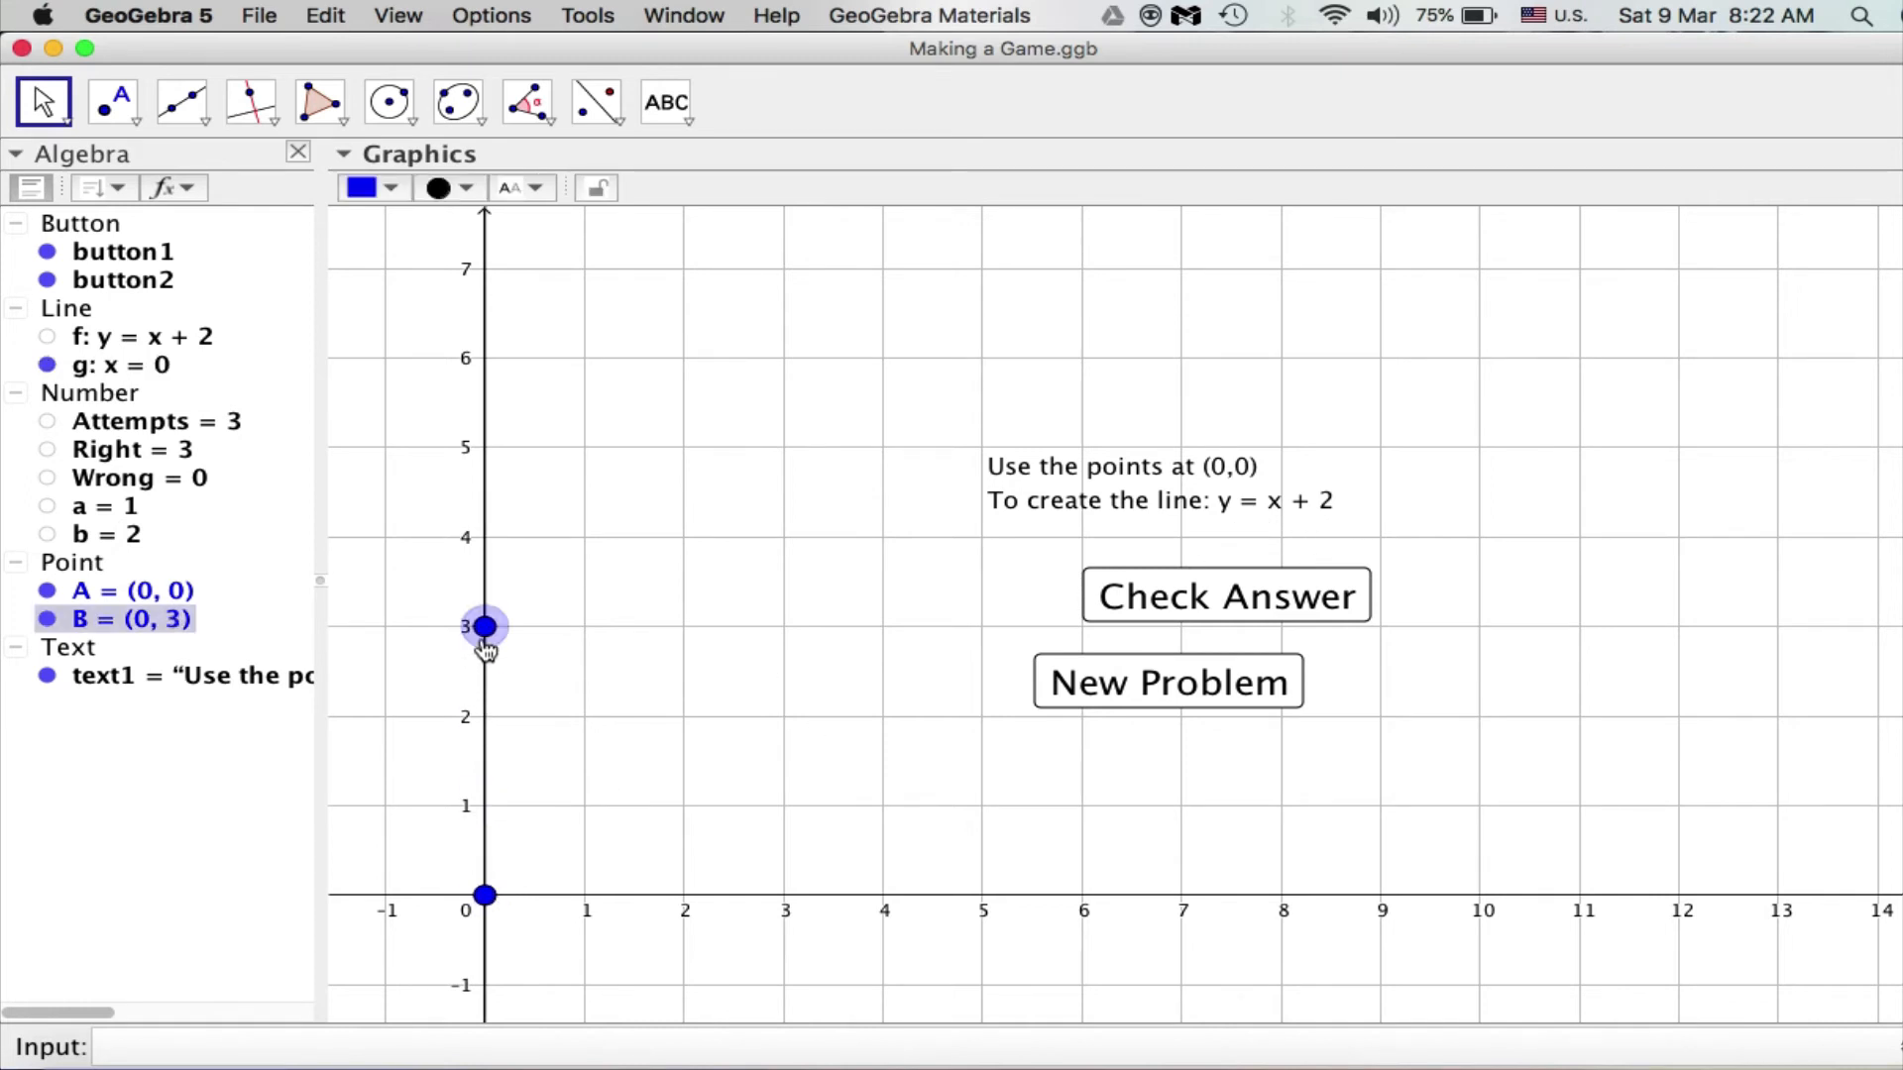
pyautogui.doubleClick(487, 636)
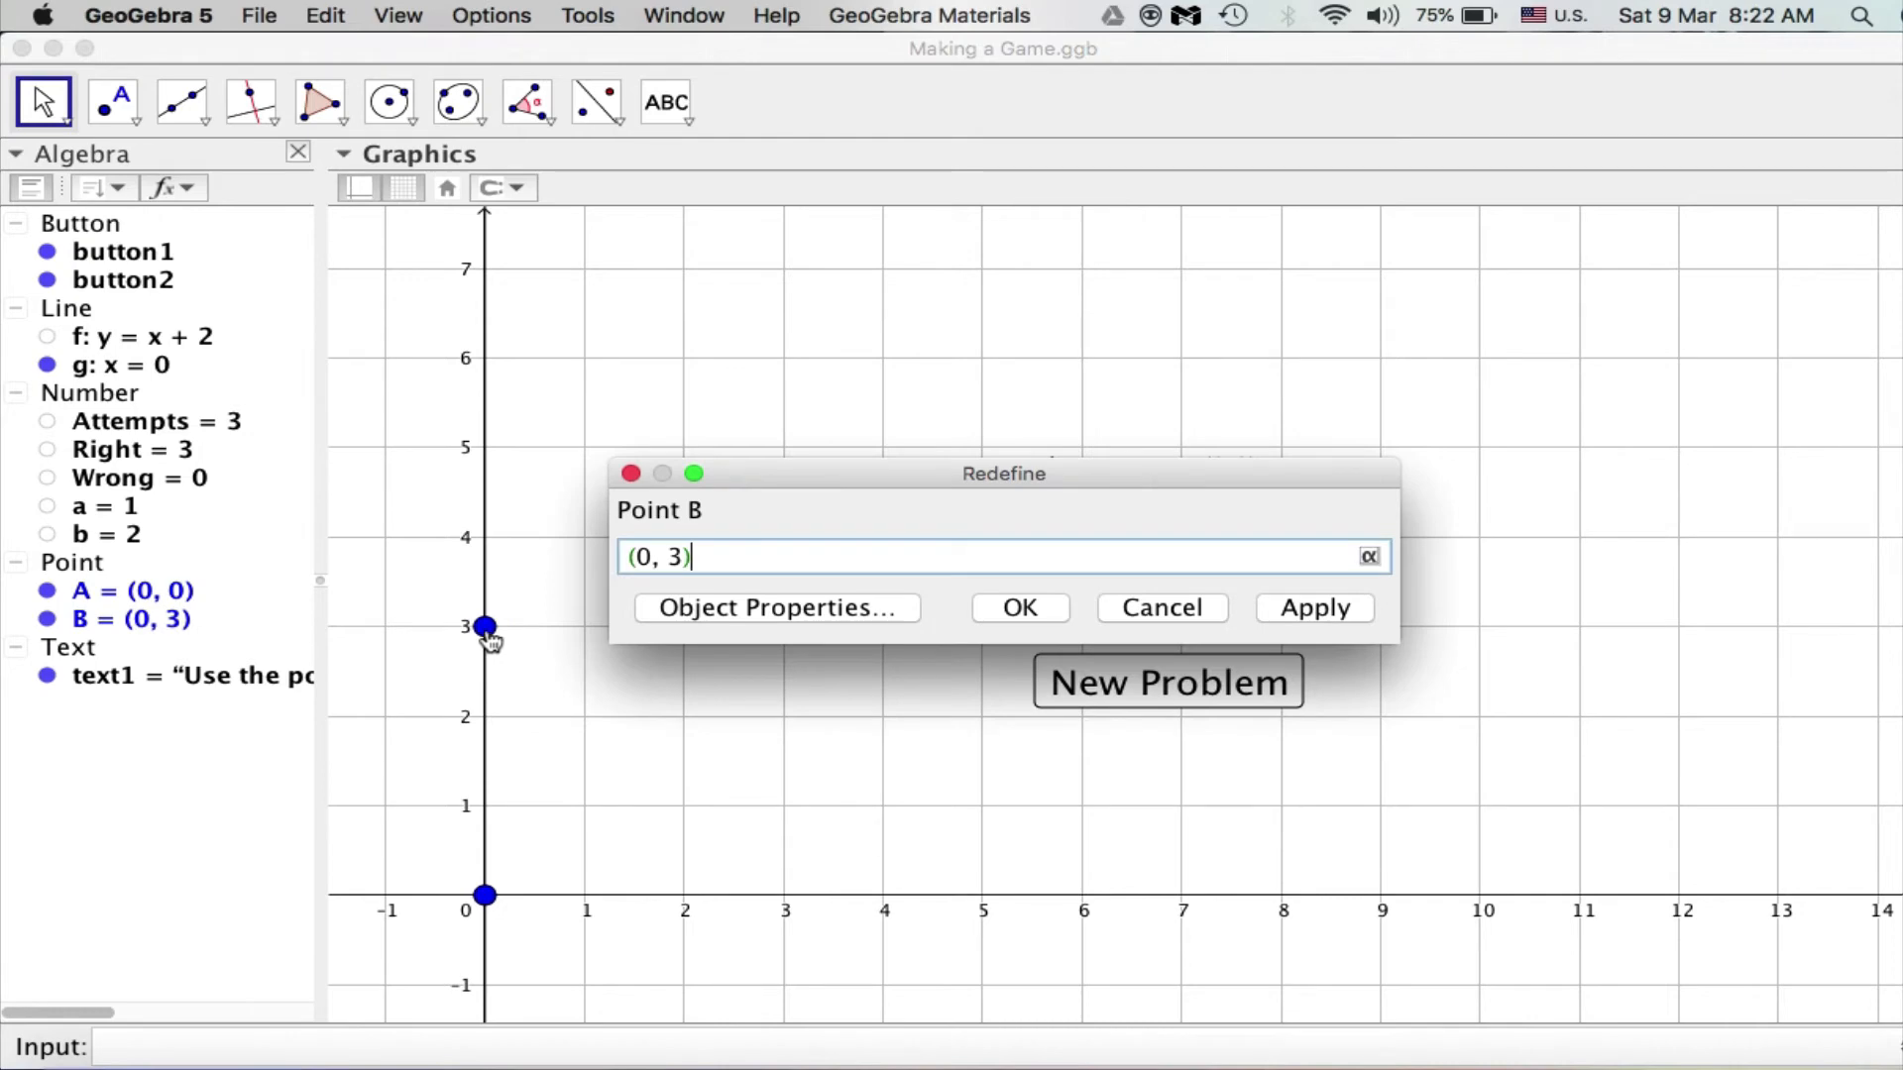
pyautogui.click(1133, 613)
pyautogui.moveTo(489, 626); pyautogui.dragTo(498, 706)
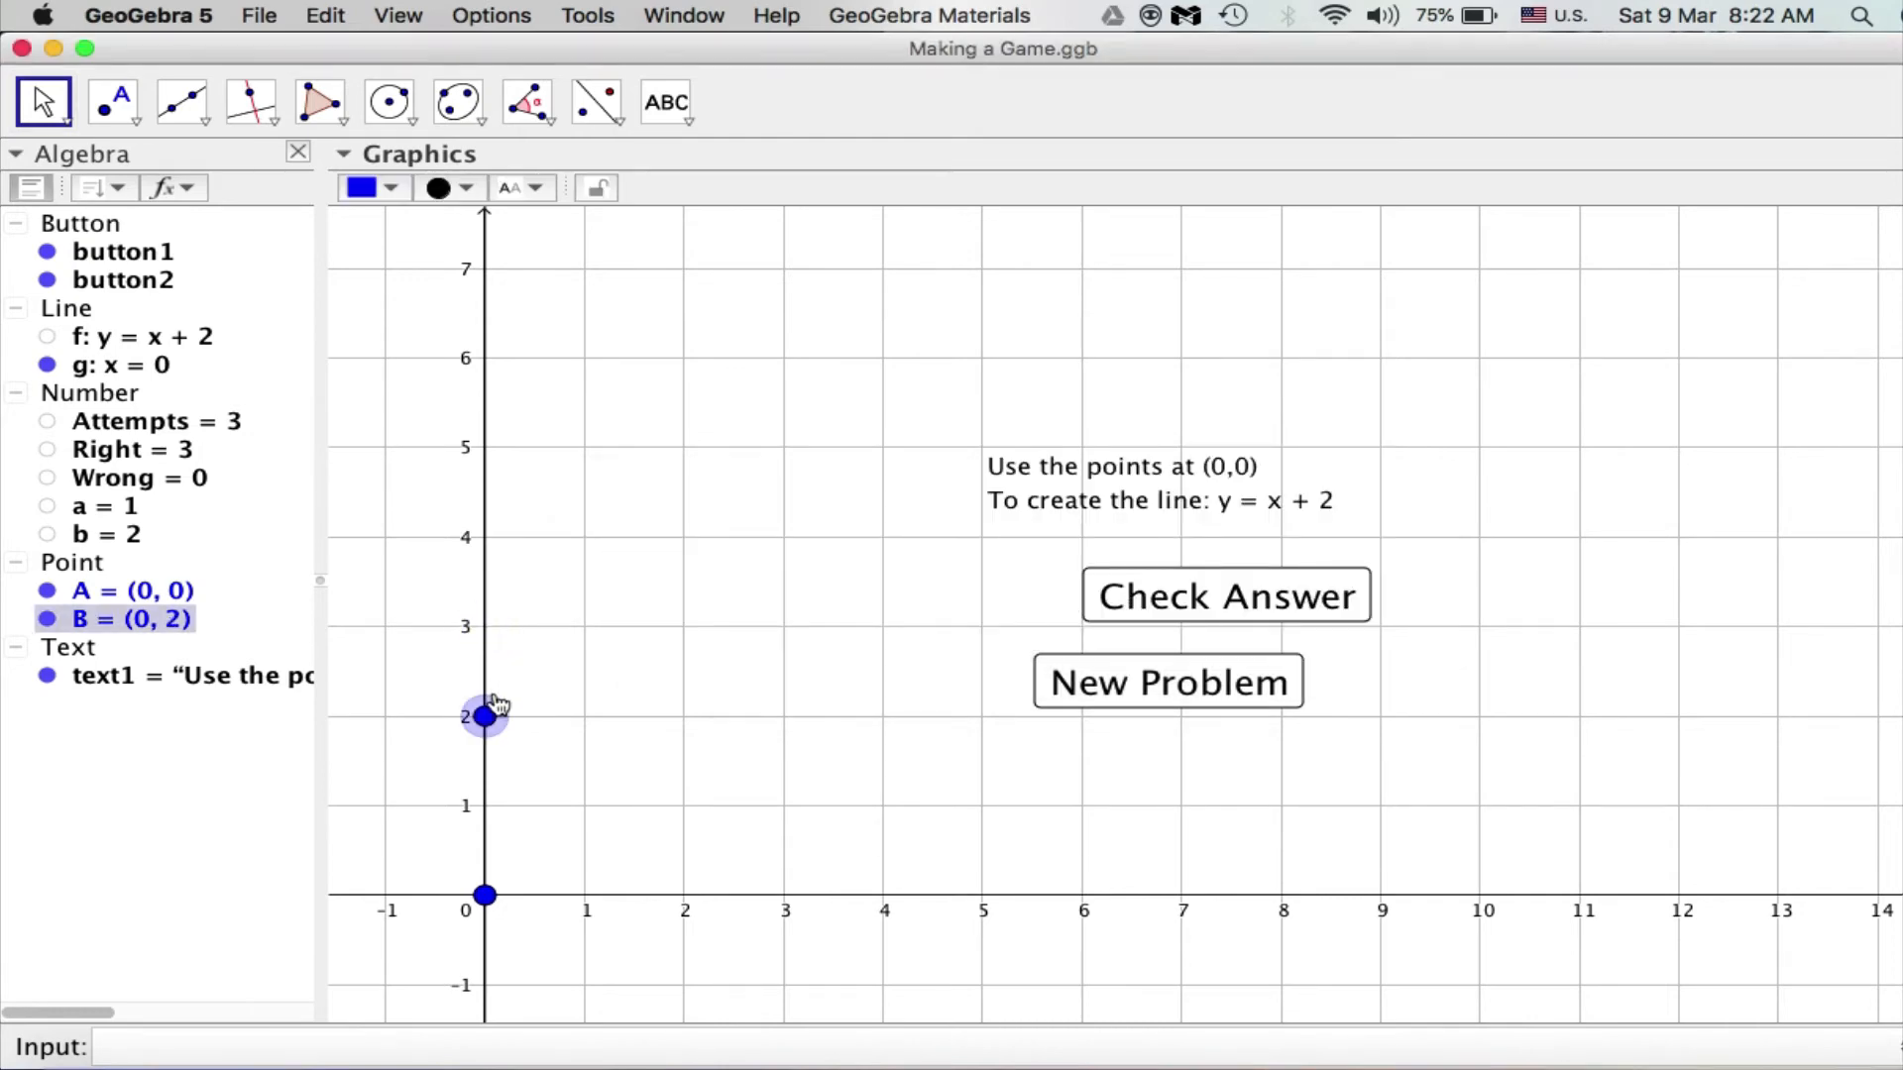
pyautogui.click(494, 764)
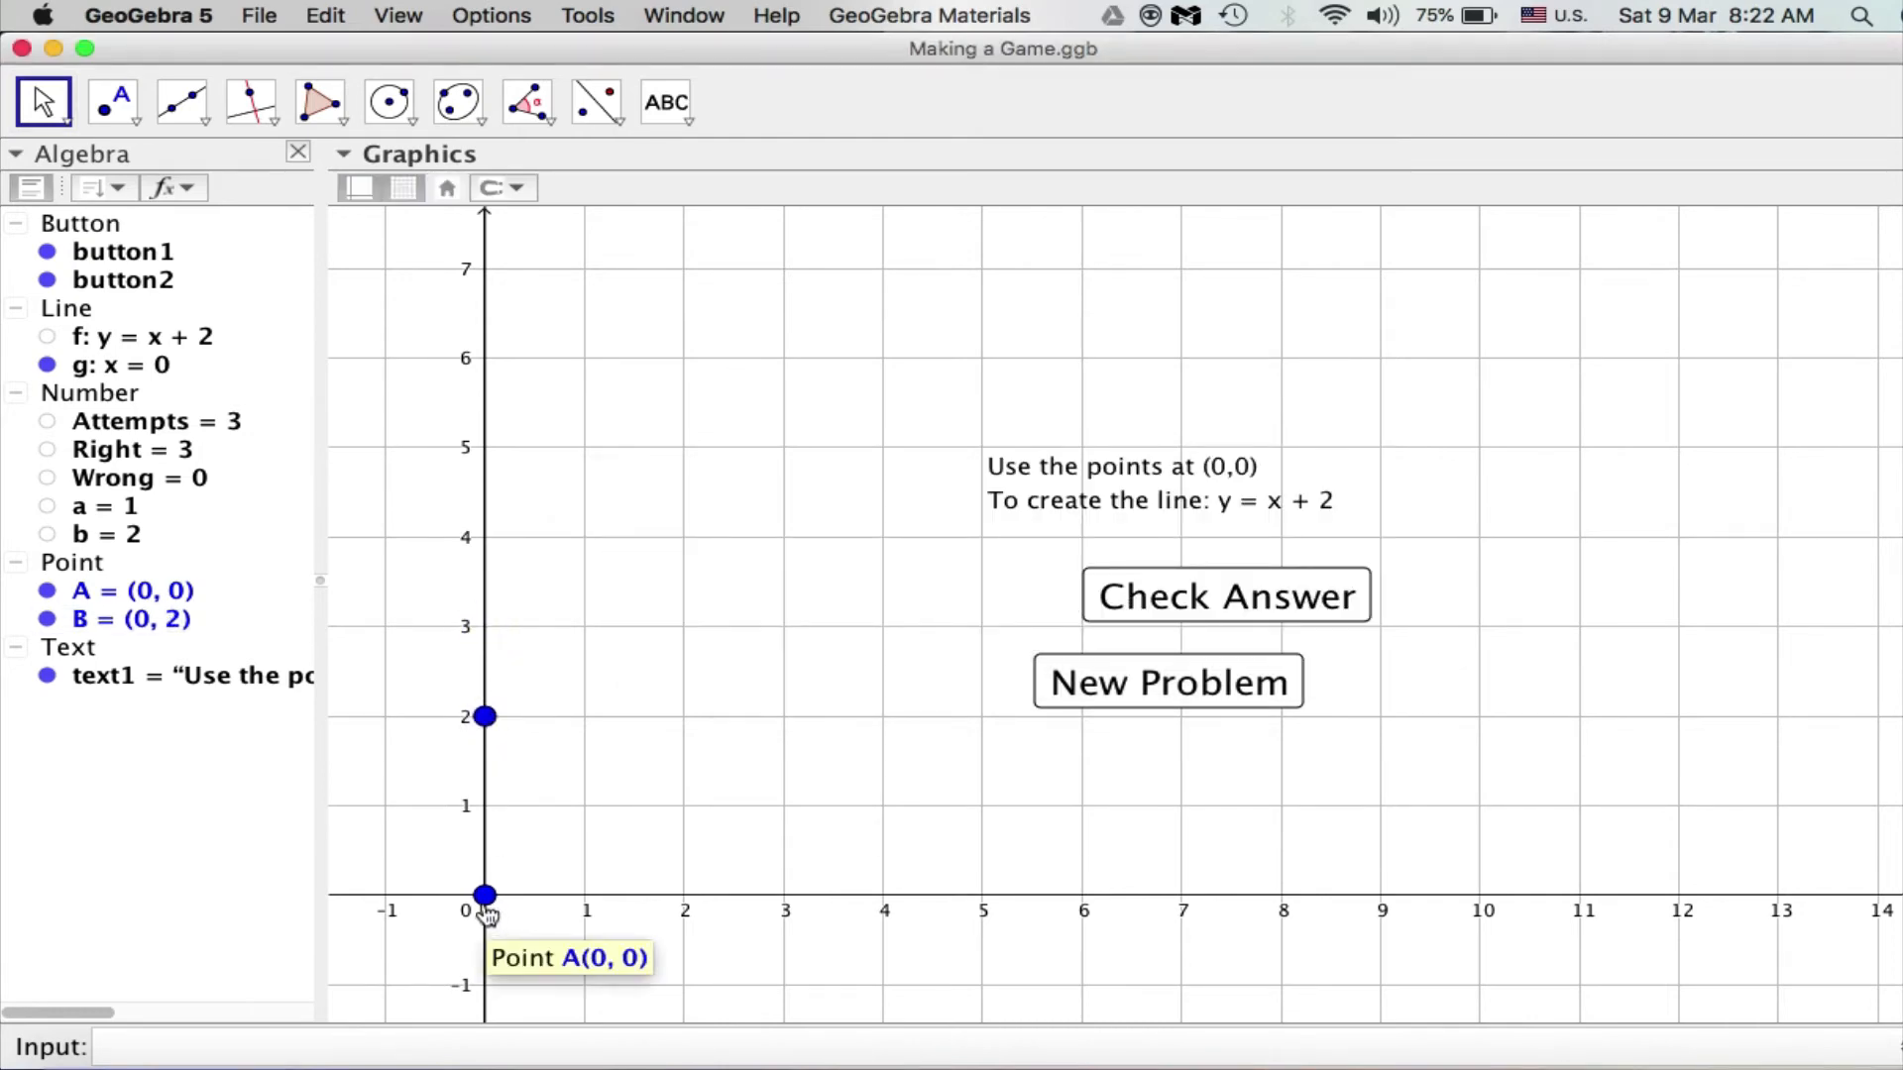
# Step: Move point A to (1, 4) to build a deliberately incorrect line, and check the answer
pyautogui.moveTo(487, 911); pyautogui.dragTo(581, 642)
pyautogui.press('Escape')
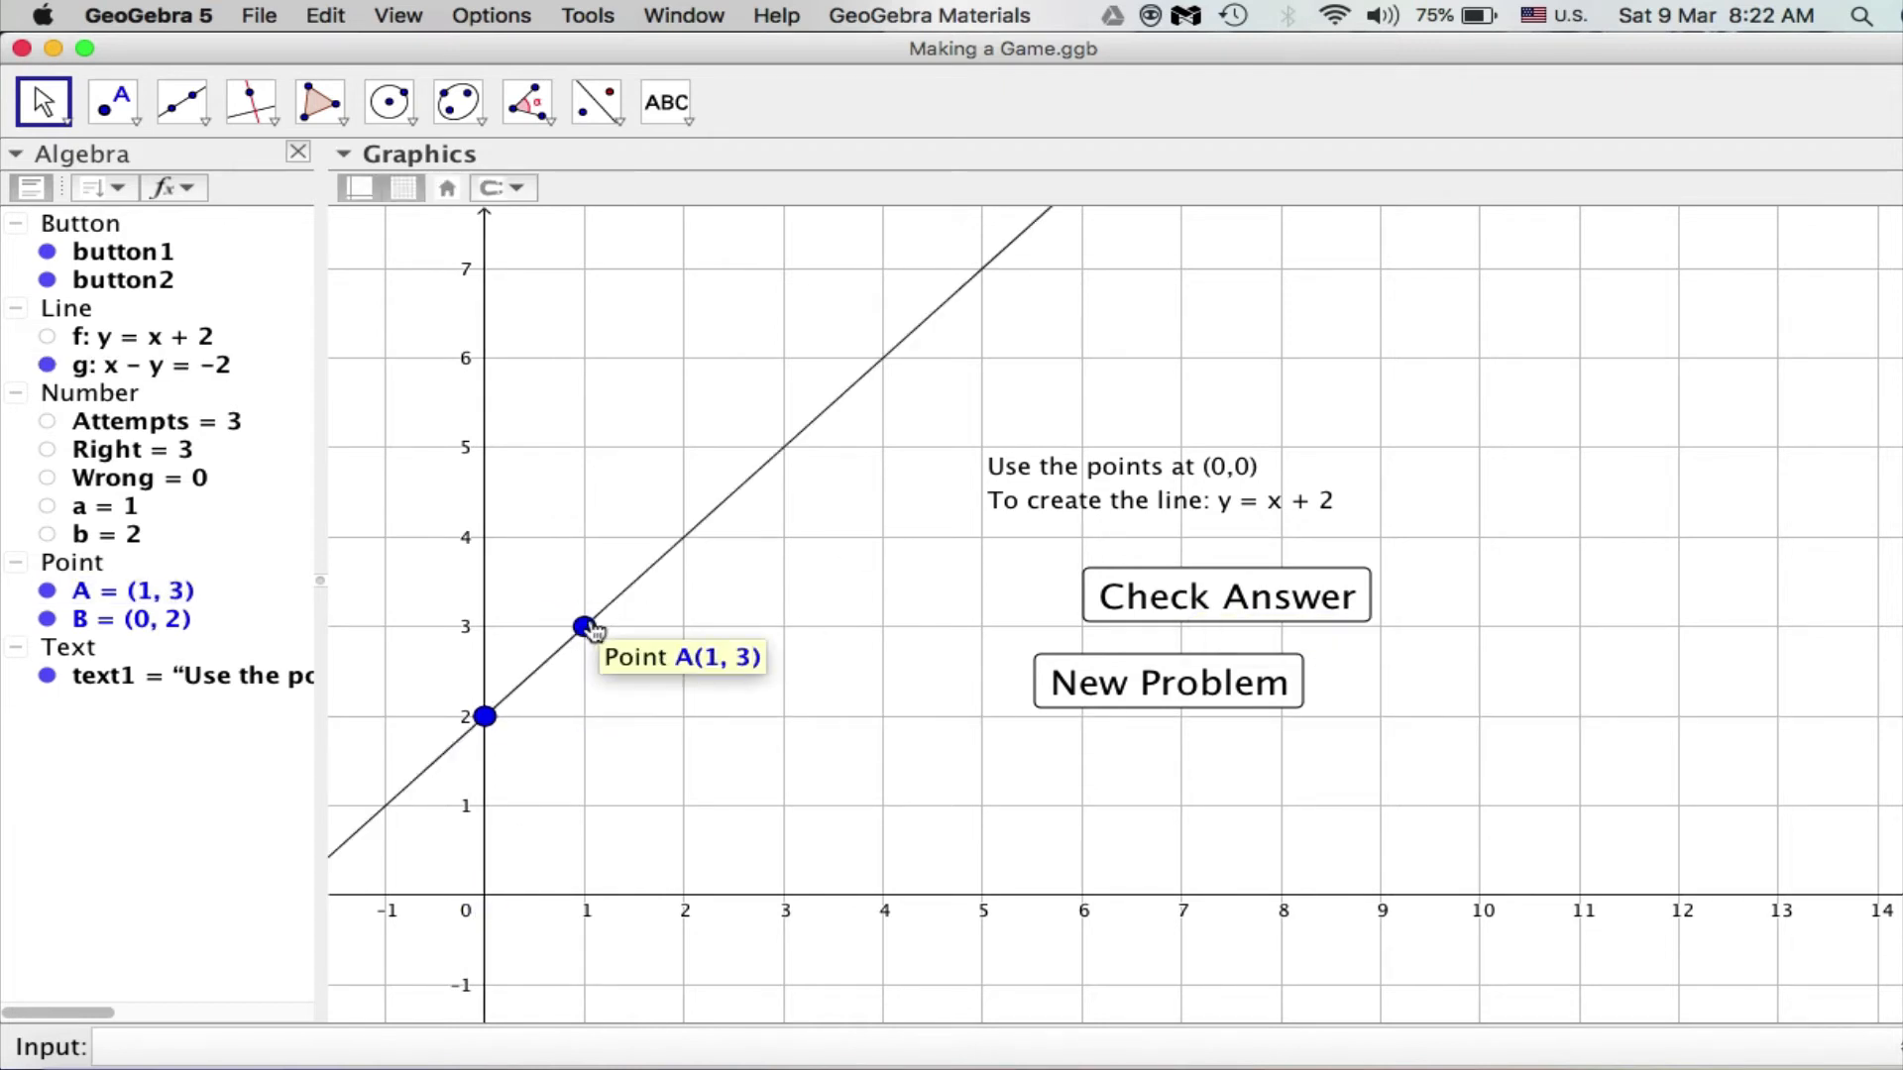
pyautogui.moveTo(586, 626); pyautogui.dragTo(584, 535)
pyautogui.press('Escape')
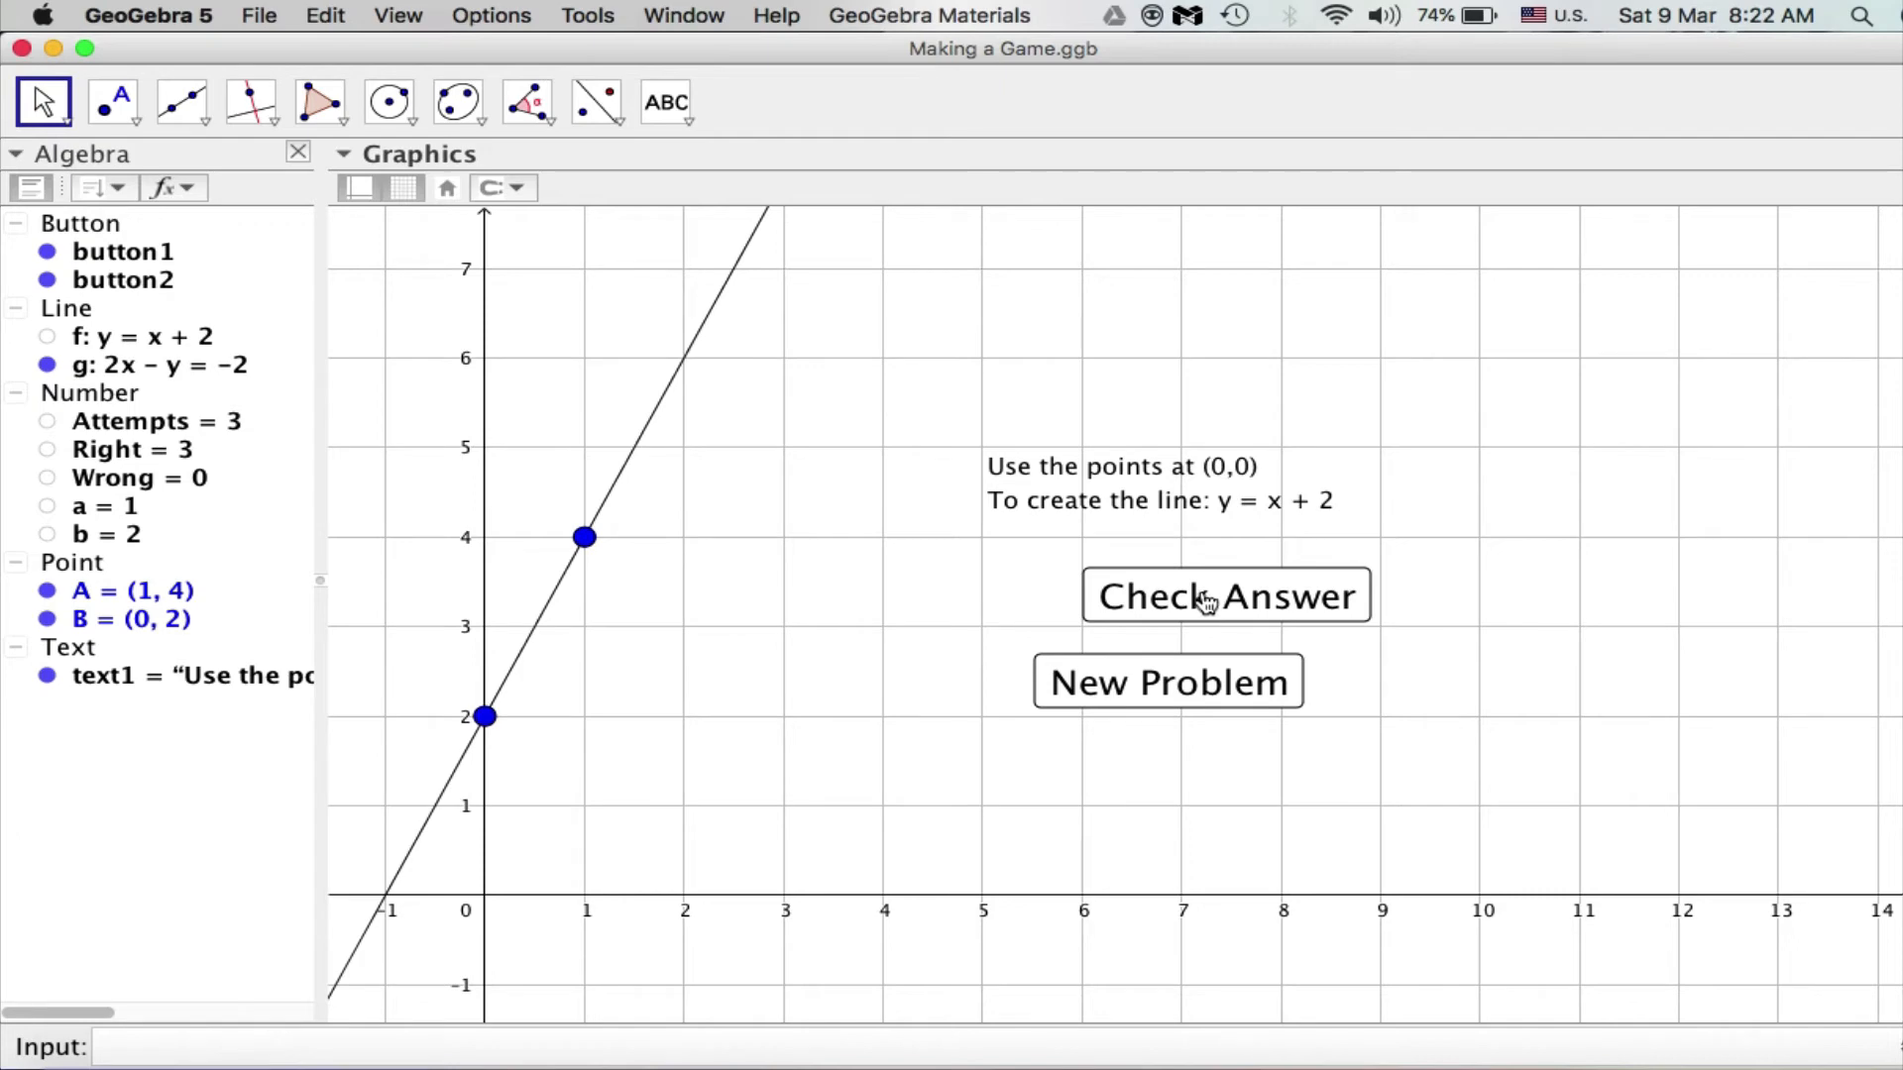
pyautogui.click(1199, 594)
# Step: Create a number that calculates Right/Attempts
pyautogui.click(201, 1041)
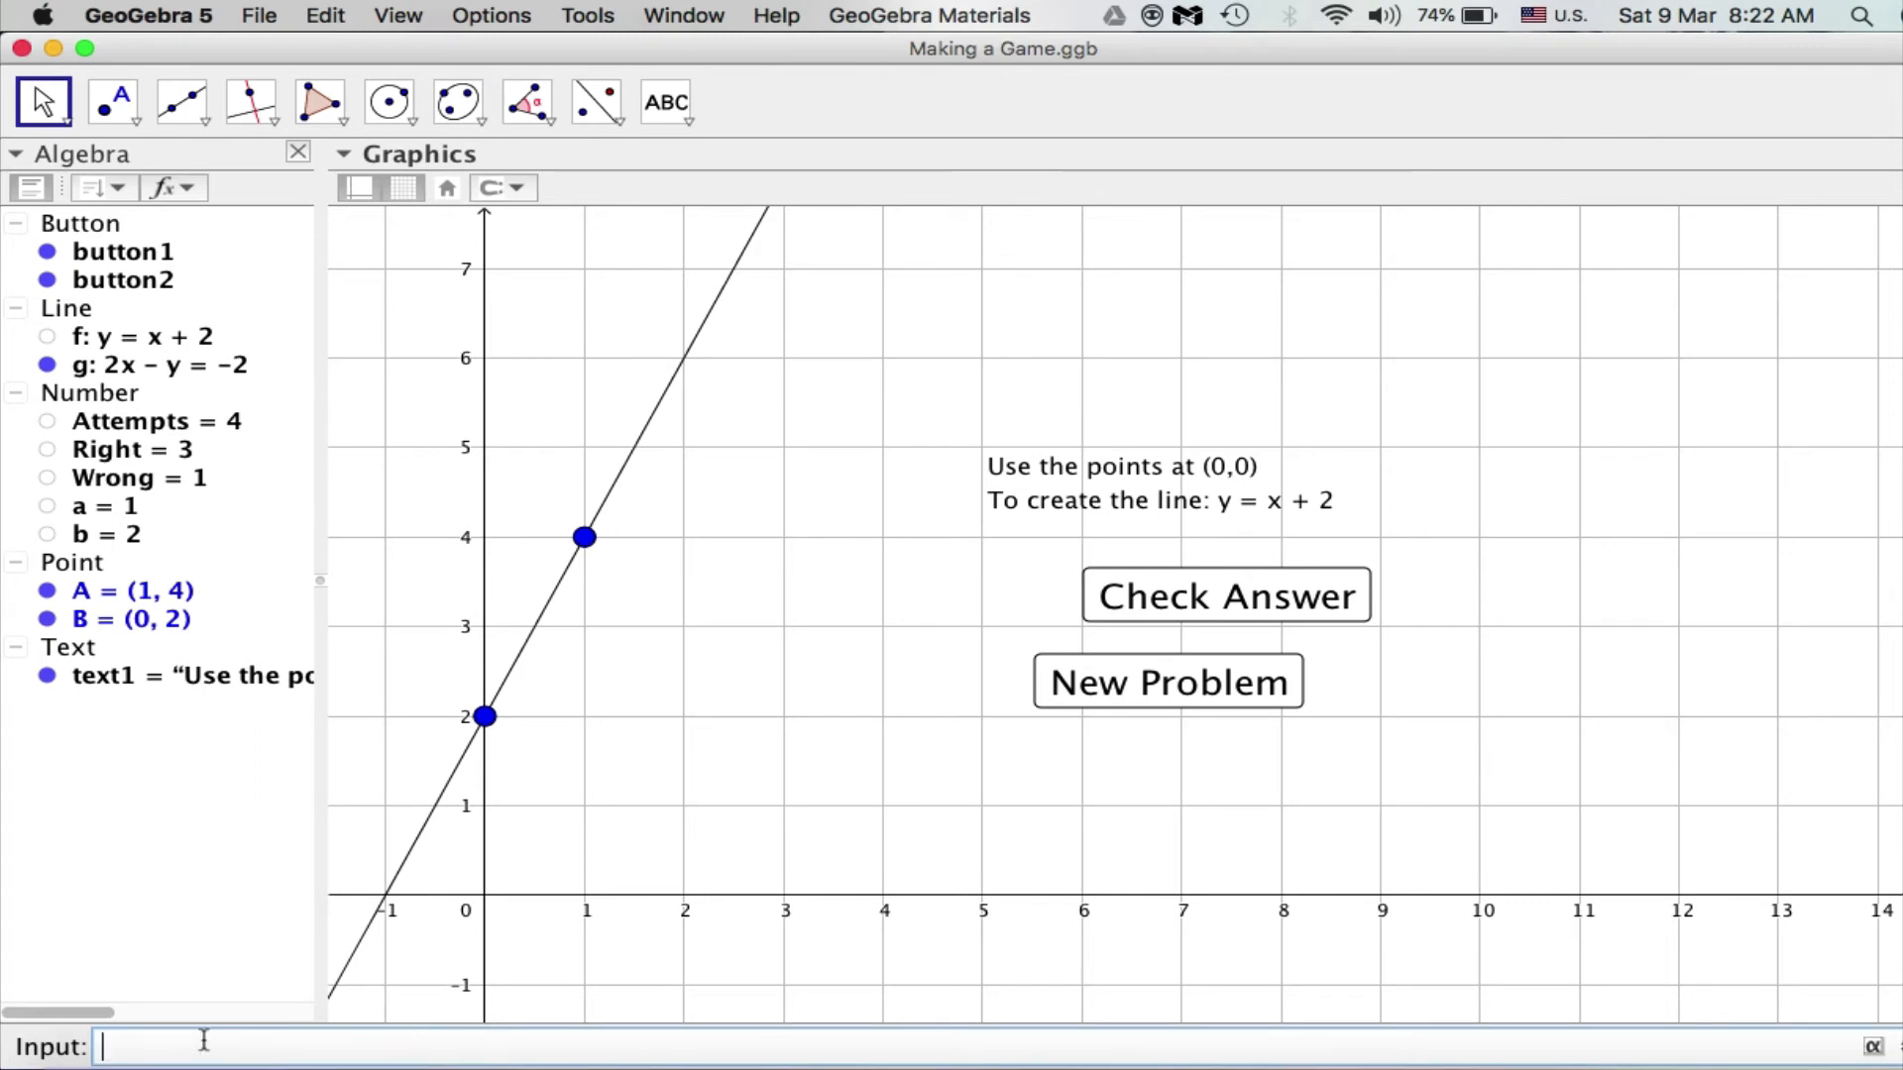
pyautogui.write('Right/Attempts')
pyautogui.press('Return')
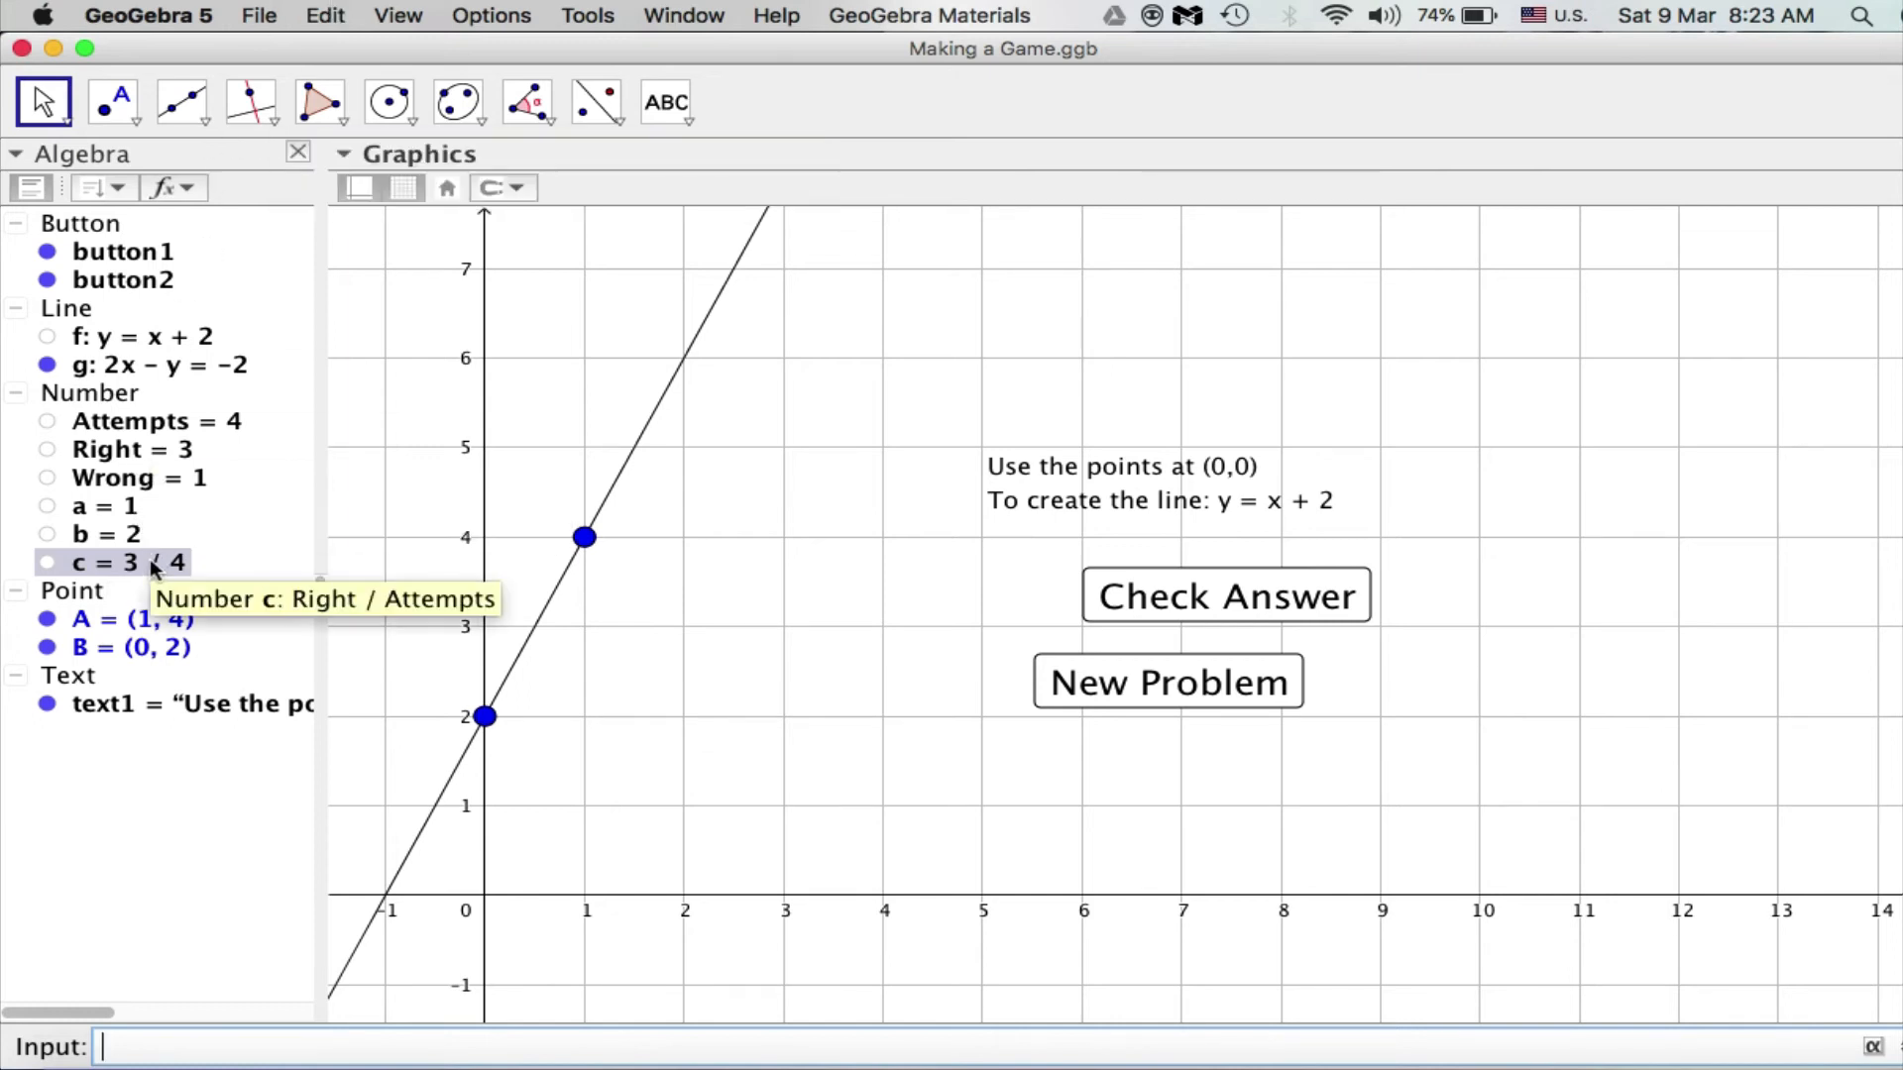
# Step: Turn off the Symbolic display of number c in its object properties and close the properties
pyautogui.click(330, 16)
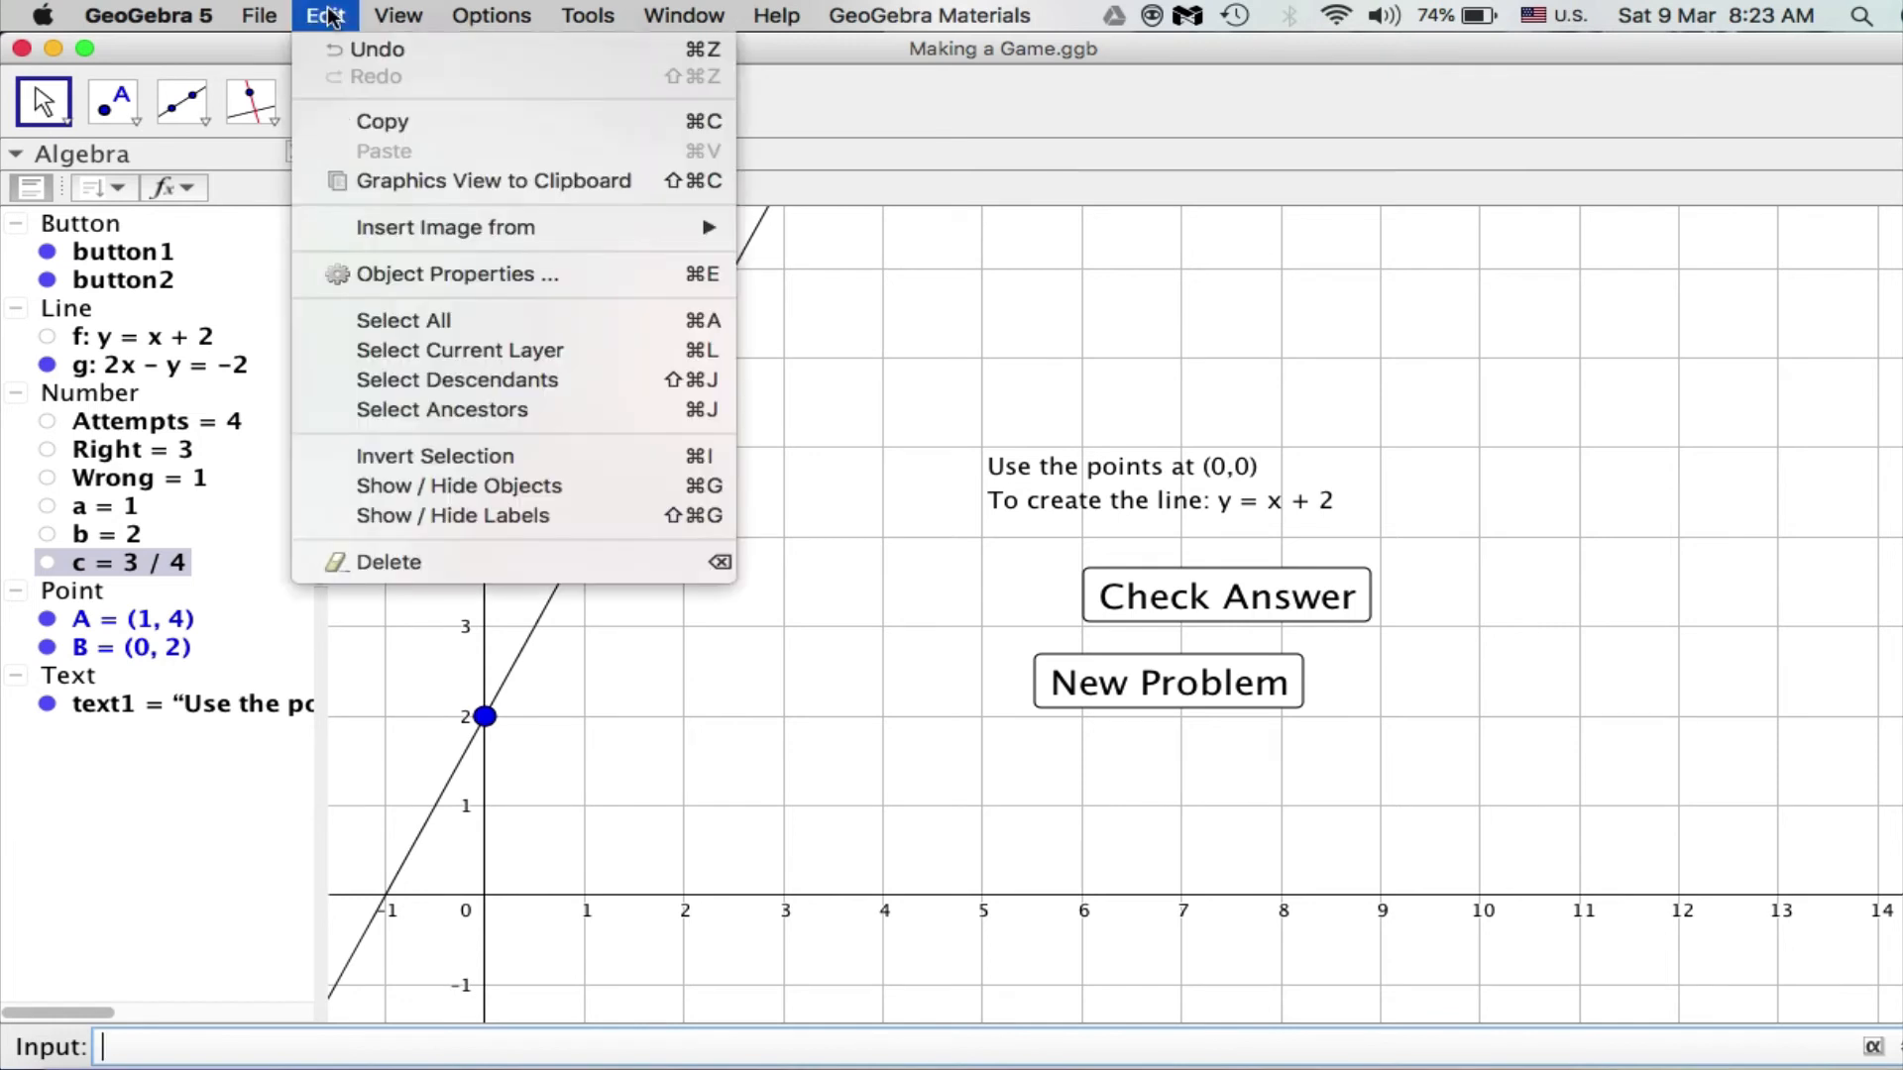
pyautogui.click(407, 269)
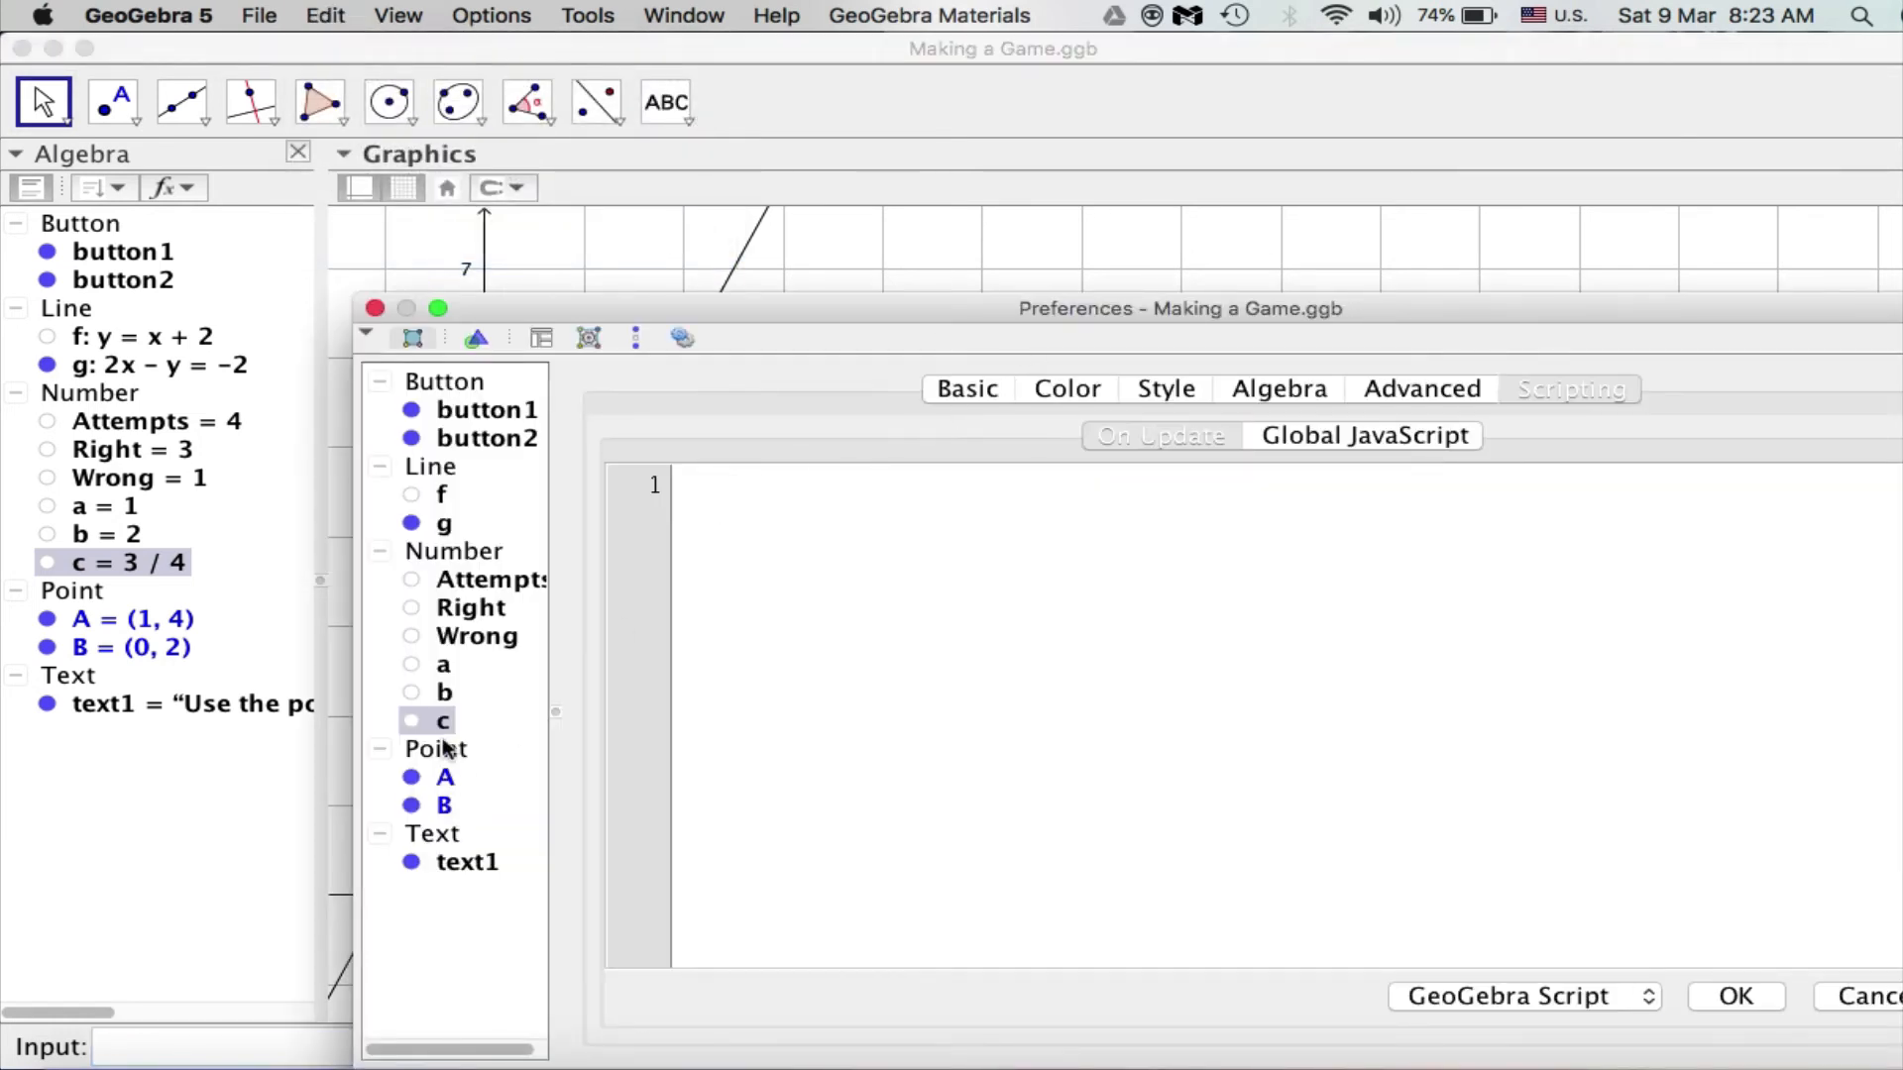
pyautogui.click(1166, 391)
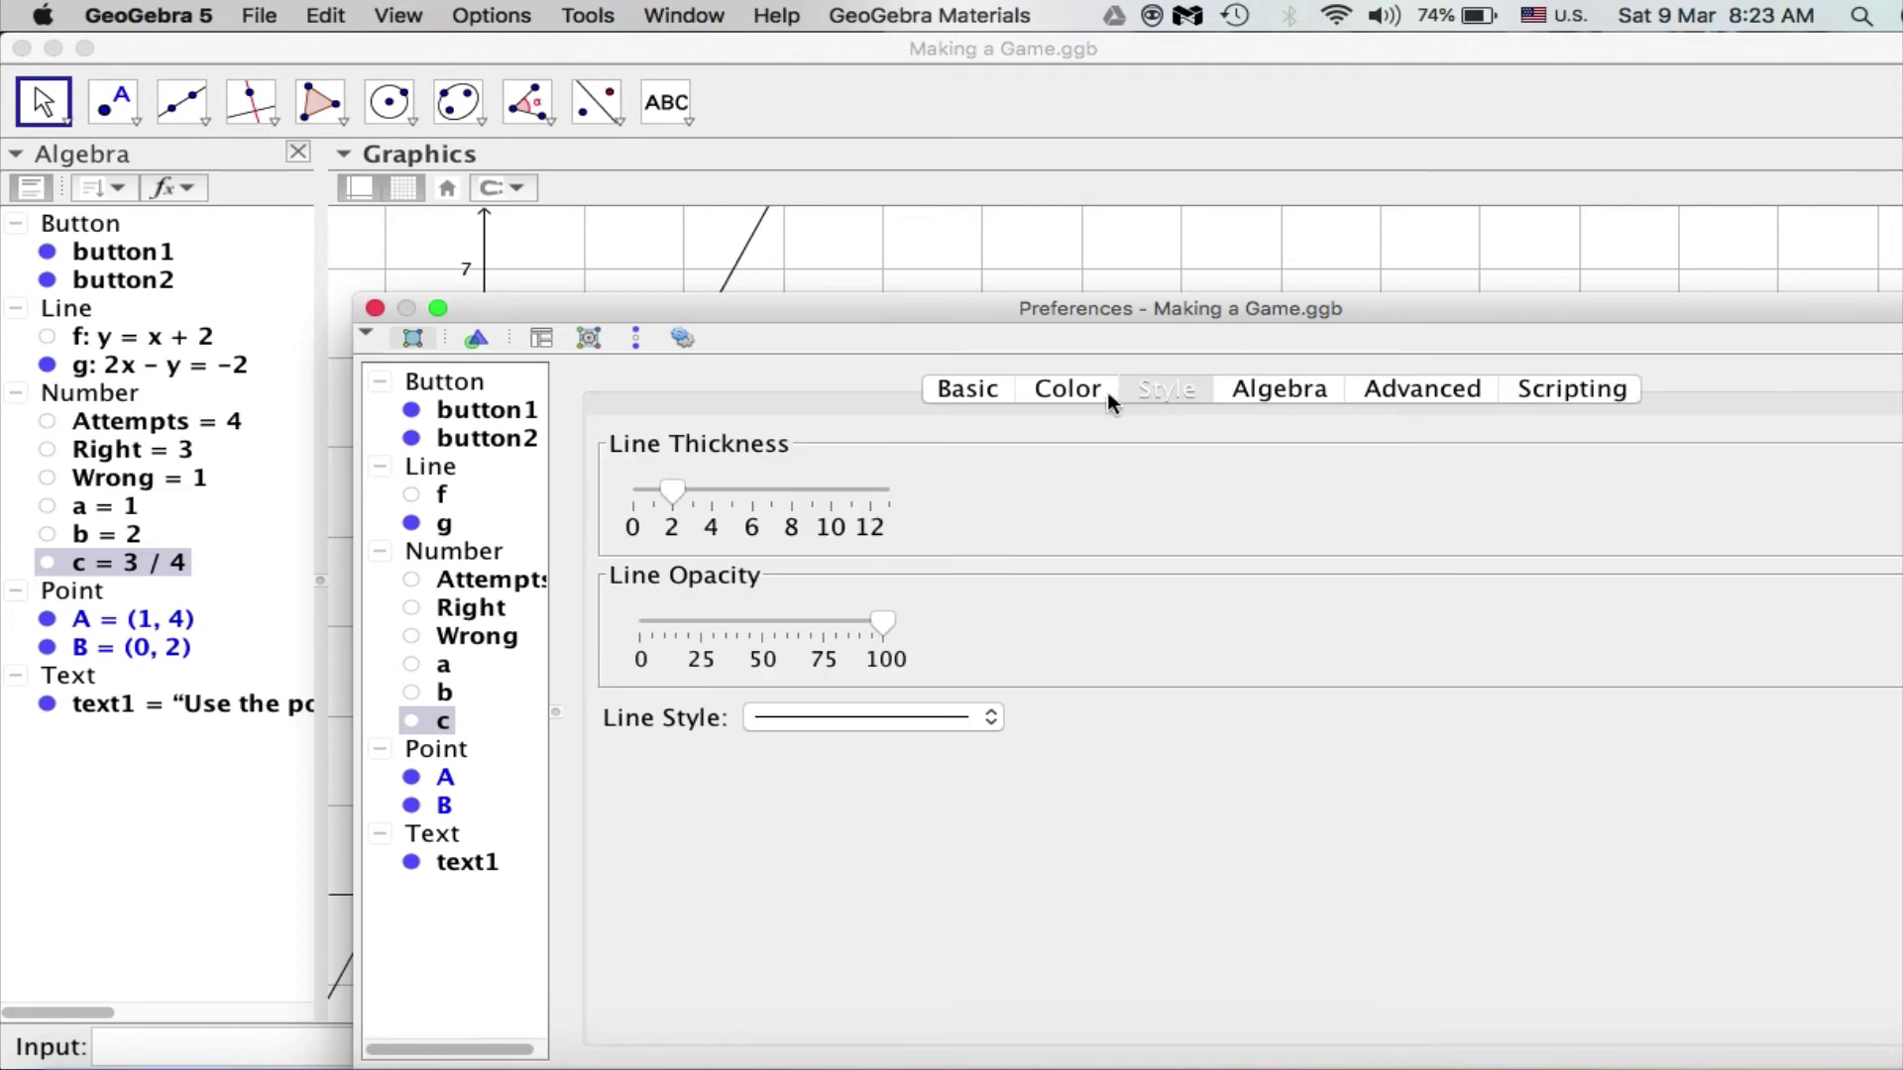
pyautogui.click(1092, 389)
pyautogui.click(1257, 394)
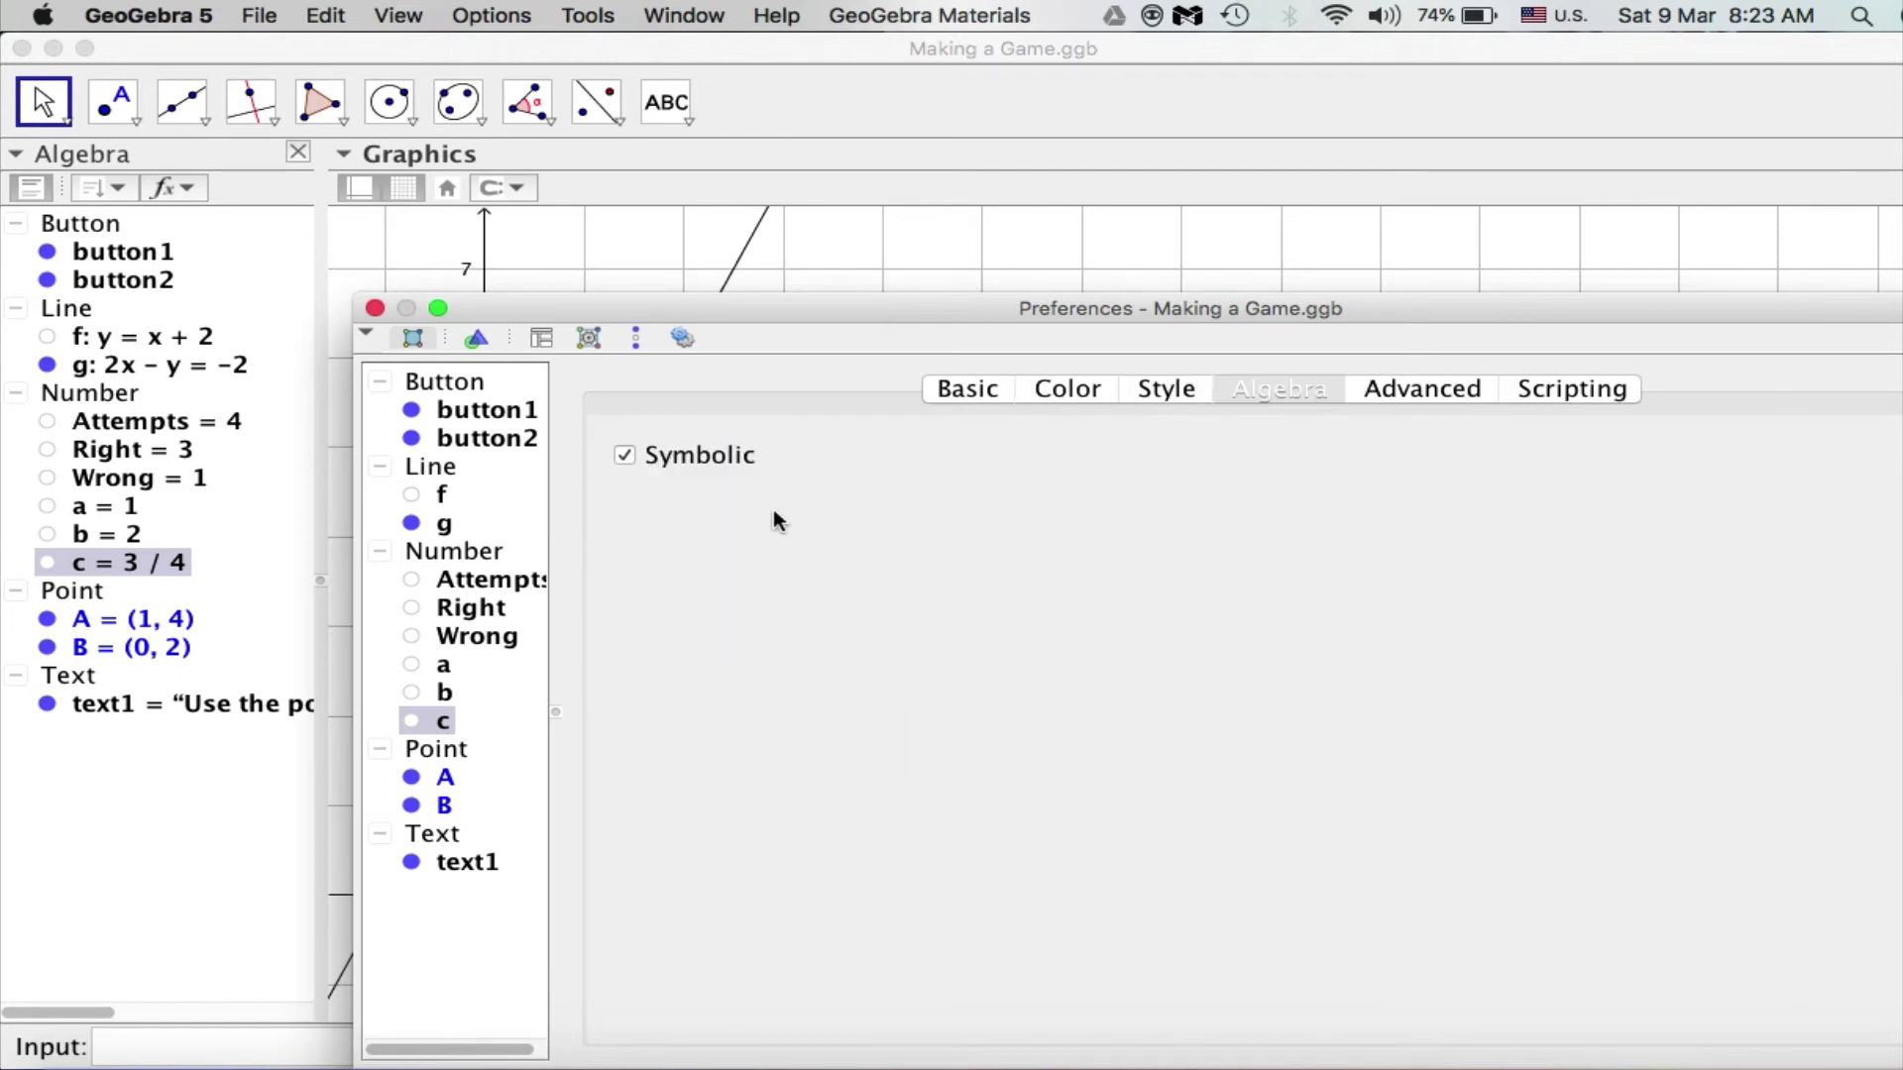
pyautogui.click(622, 458)
pyautogui.click(374, 307)
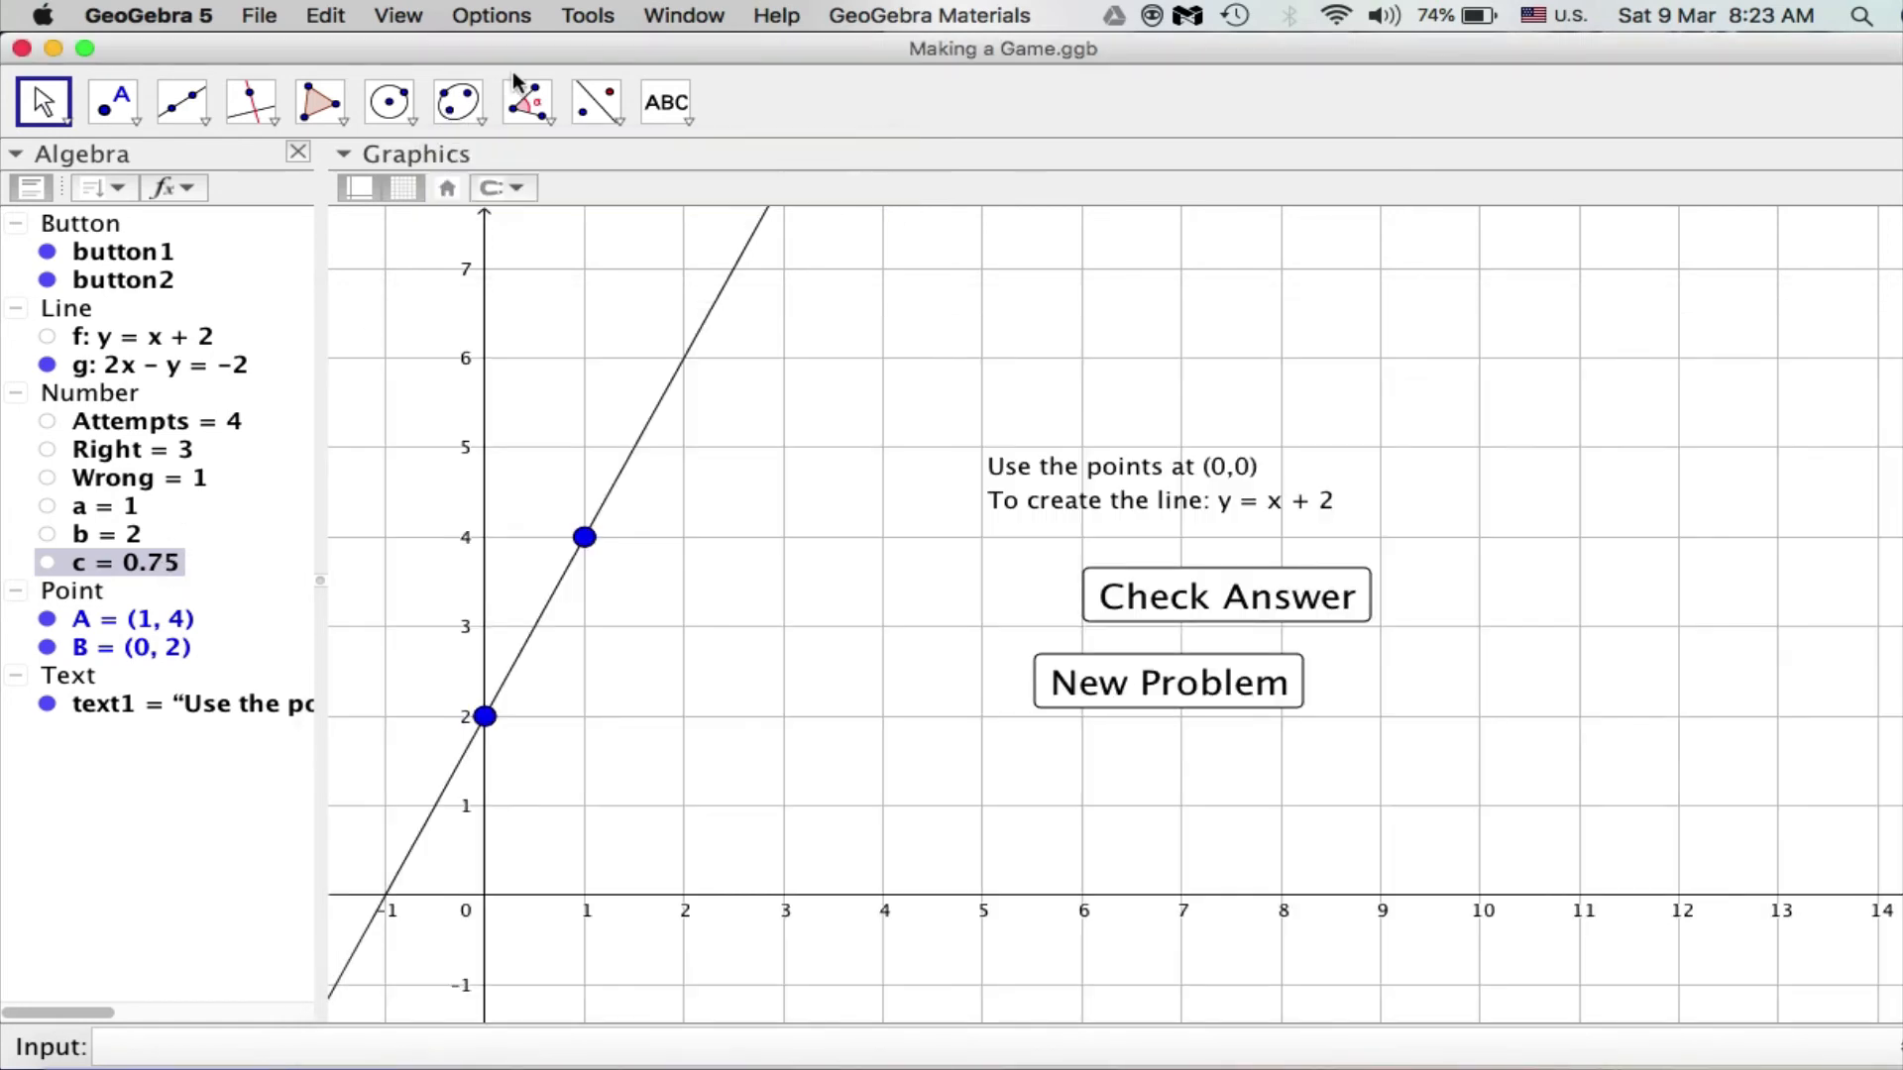
pyautogui.click(682, 113)
pyautogui.click(728, 211)
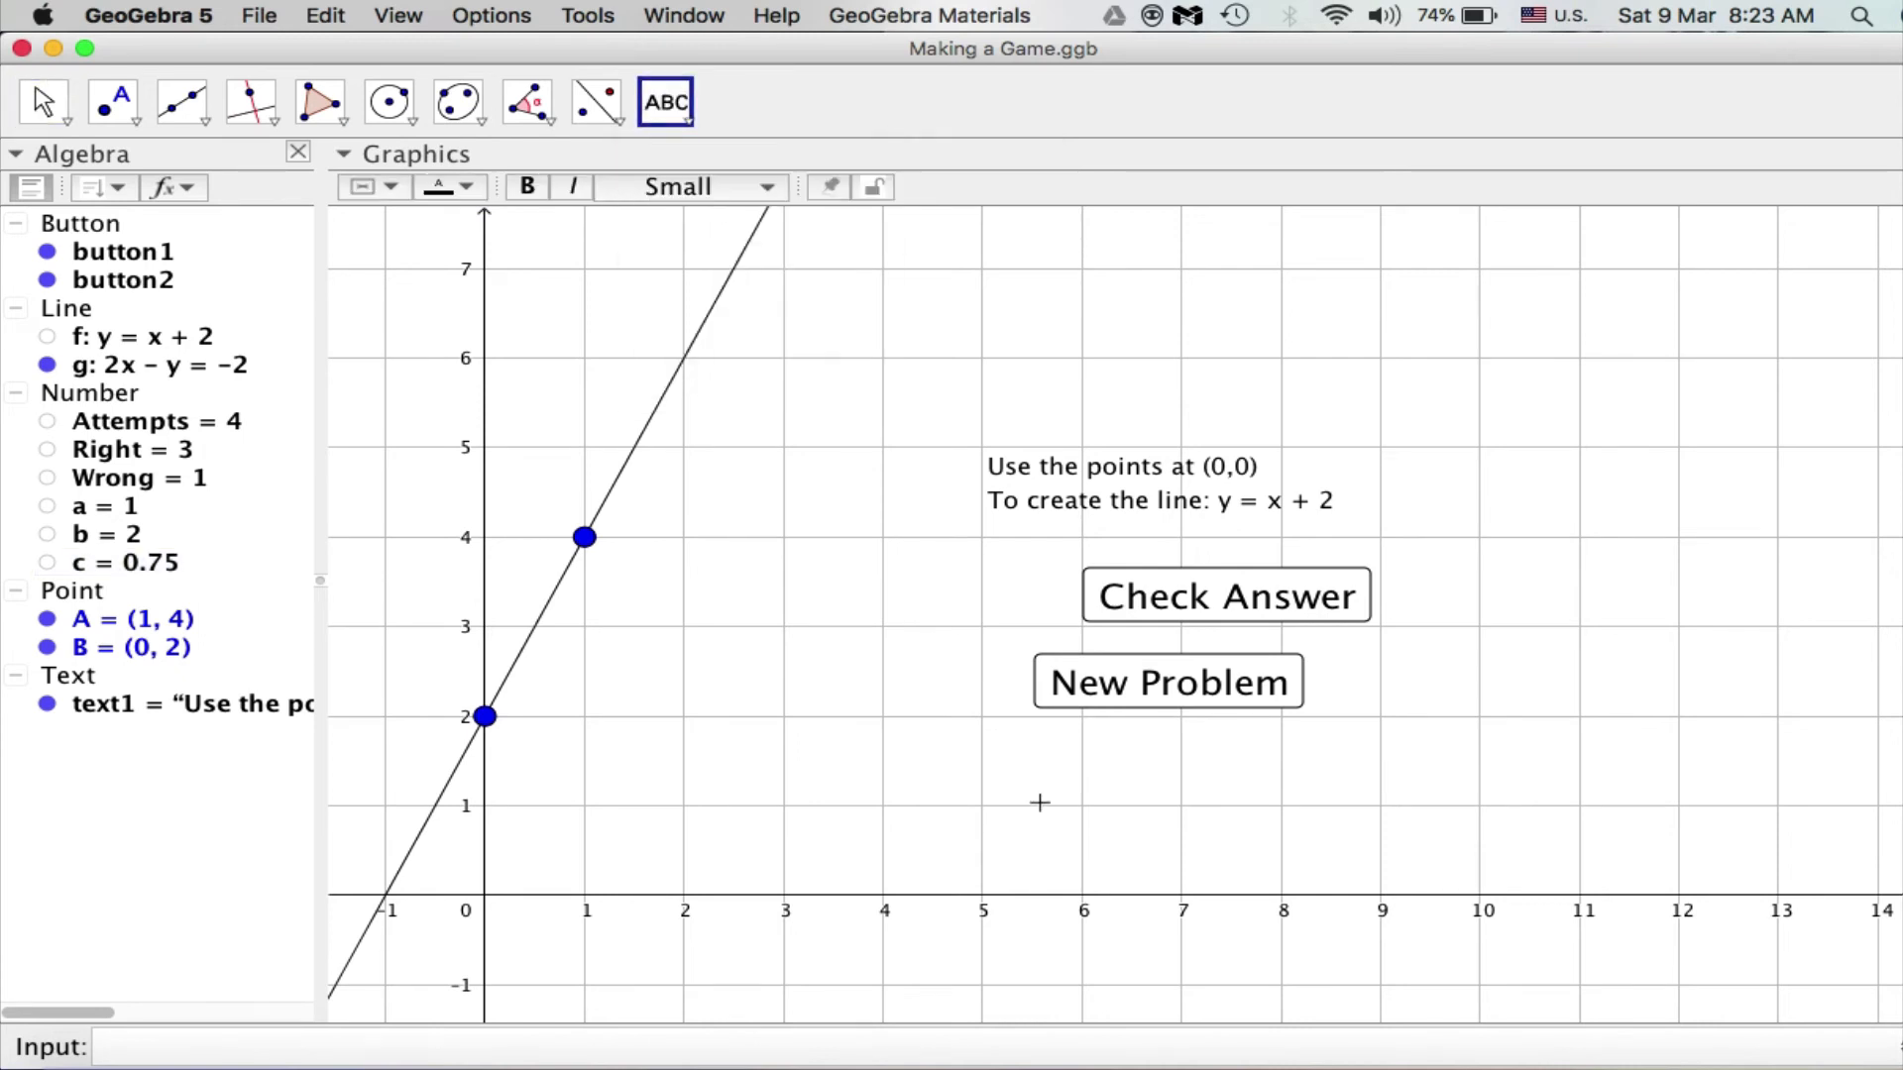
pyautogui.click(1083, 817)
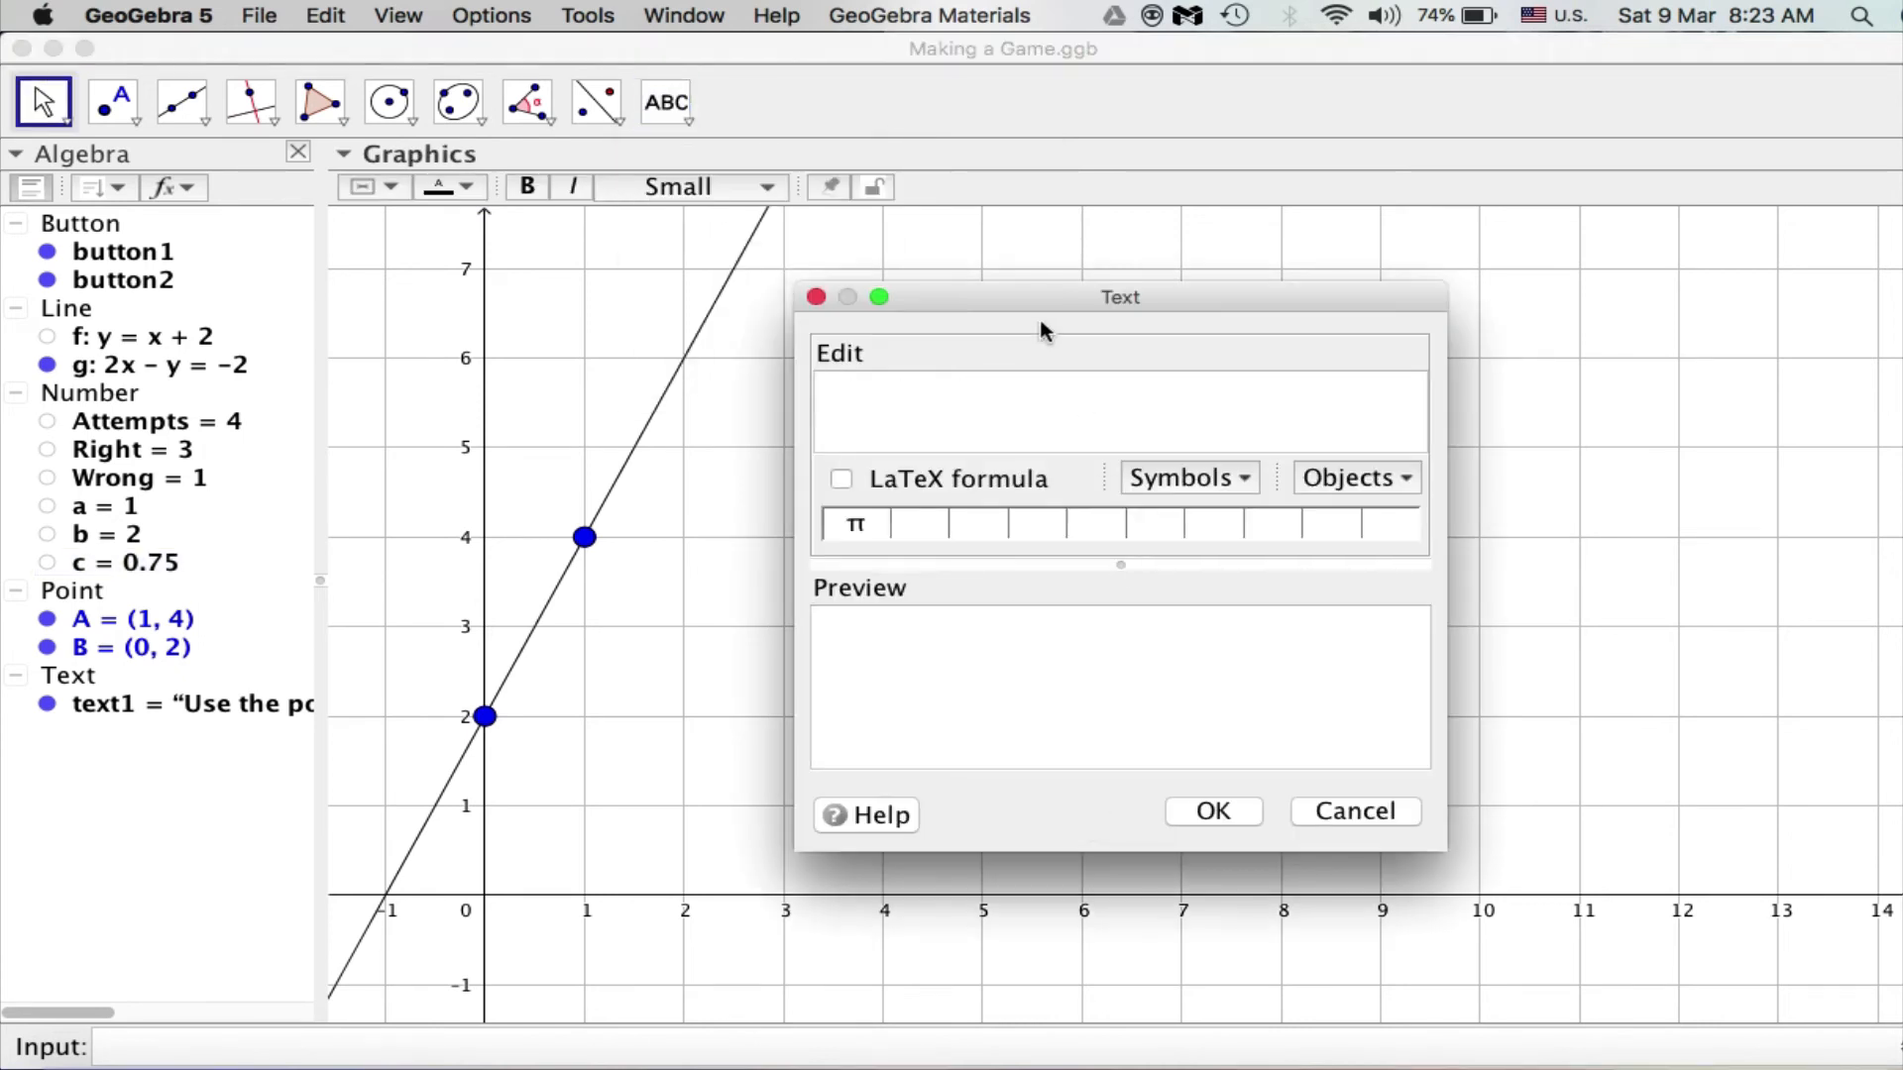
pyautogui.moveTo(1038, 299); pyautogui.dragTo(1435, 312)
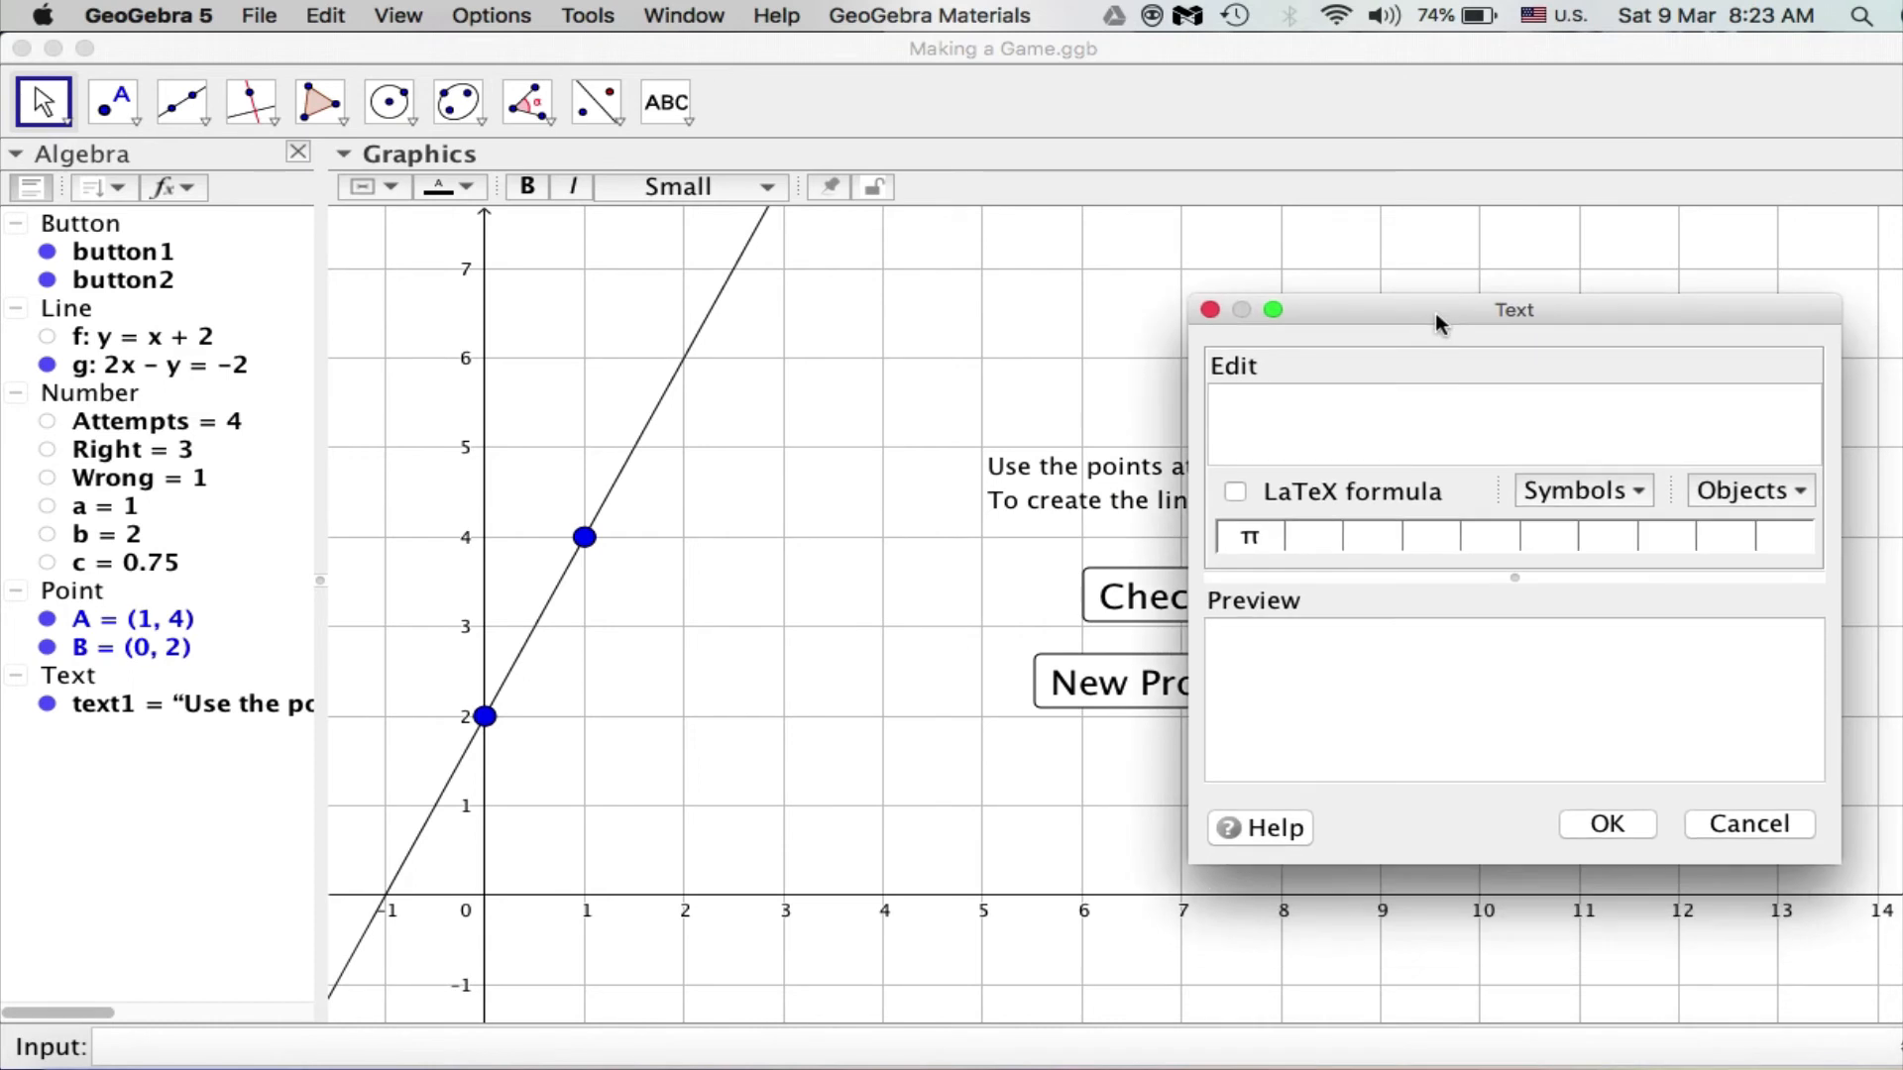
pyautogui.write('Percent')
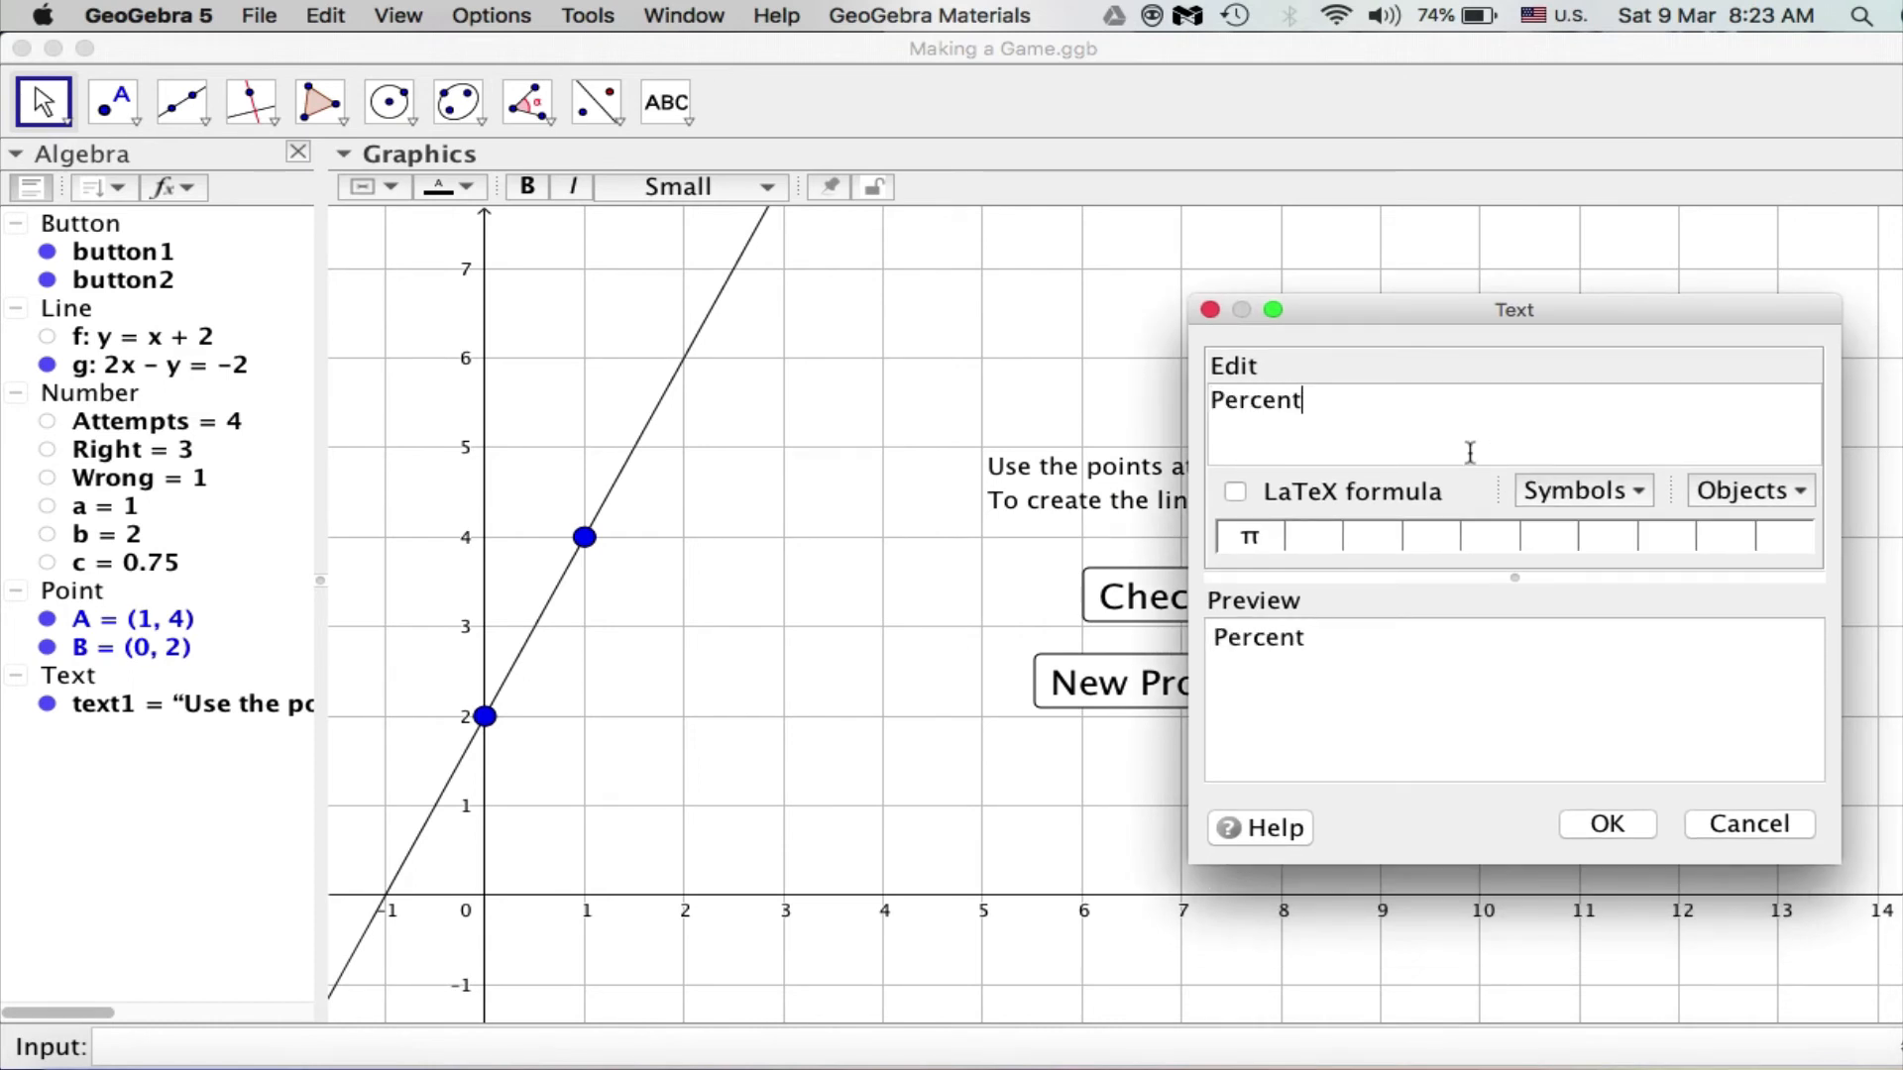
pyautogui.write('=')
pyautogui.click(1800, 490)
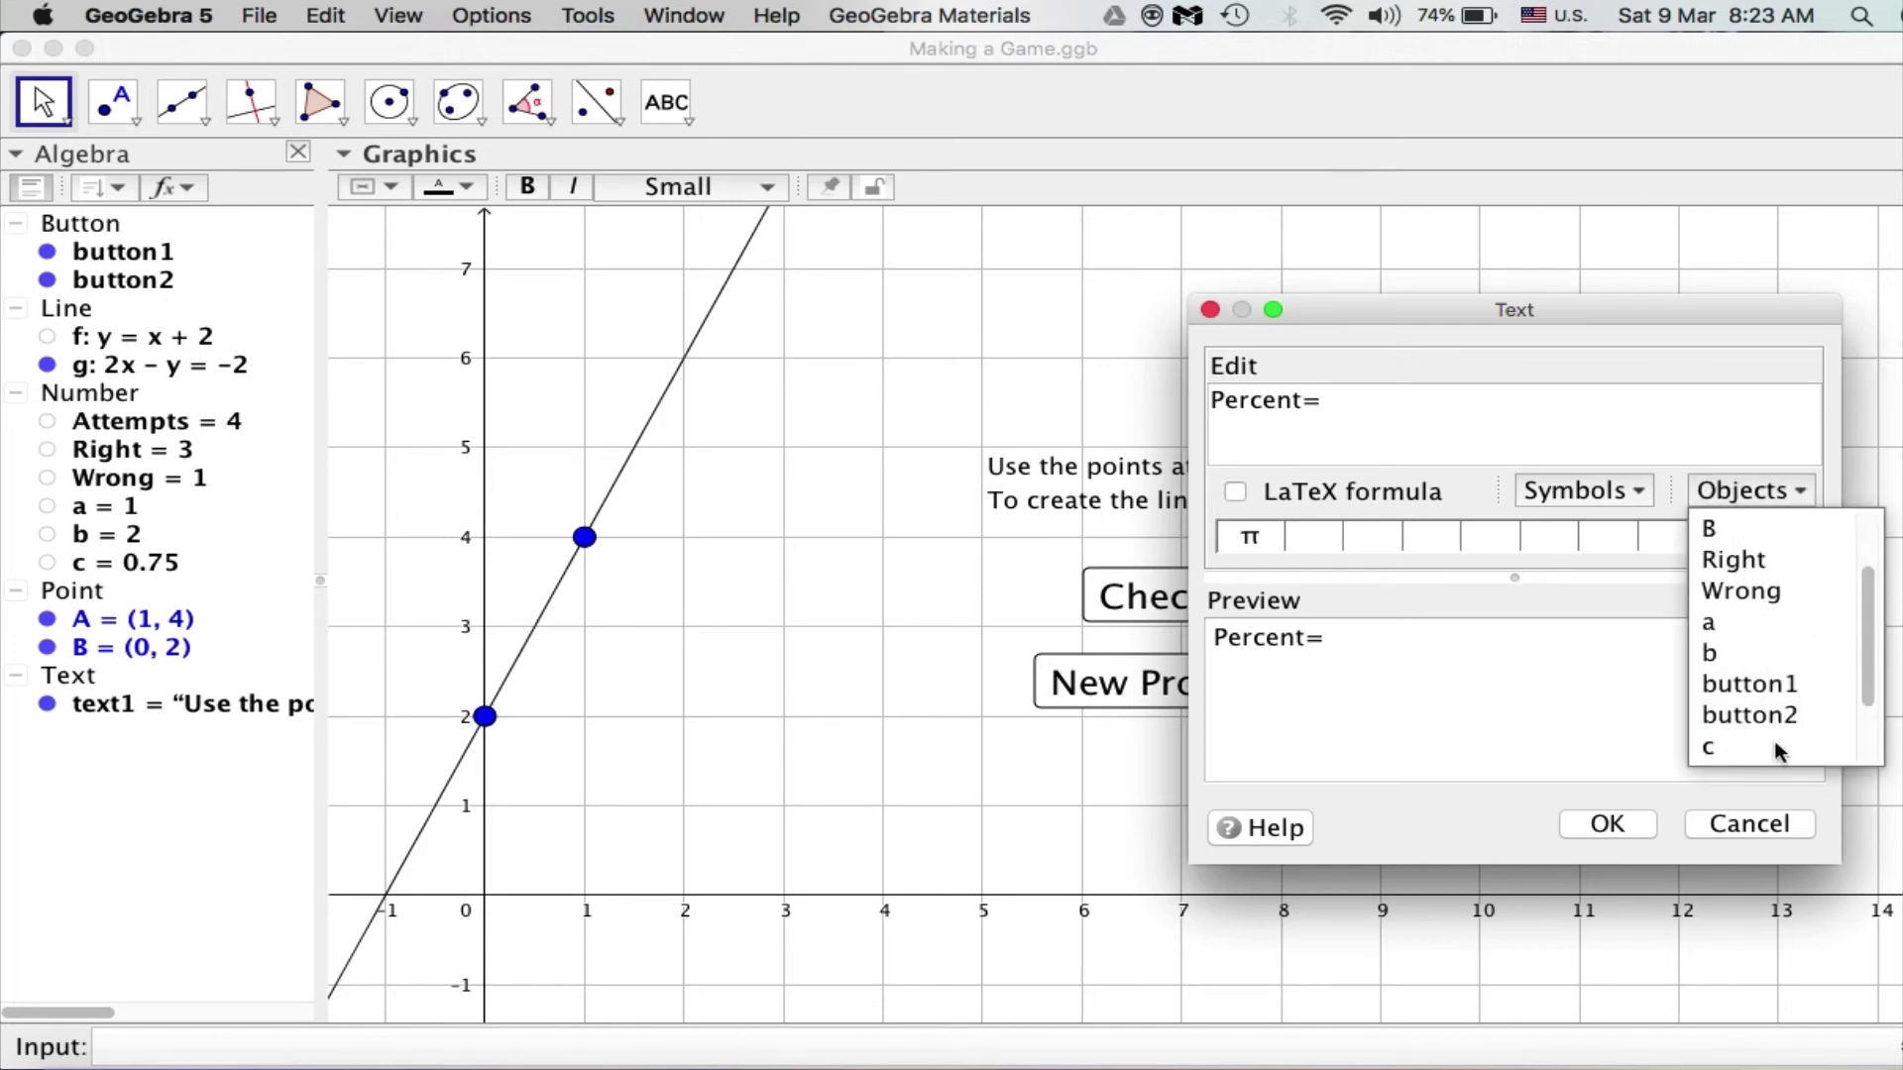
pyautogui.click(1734, 824)
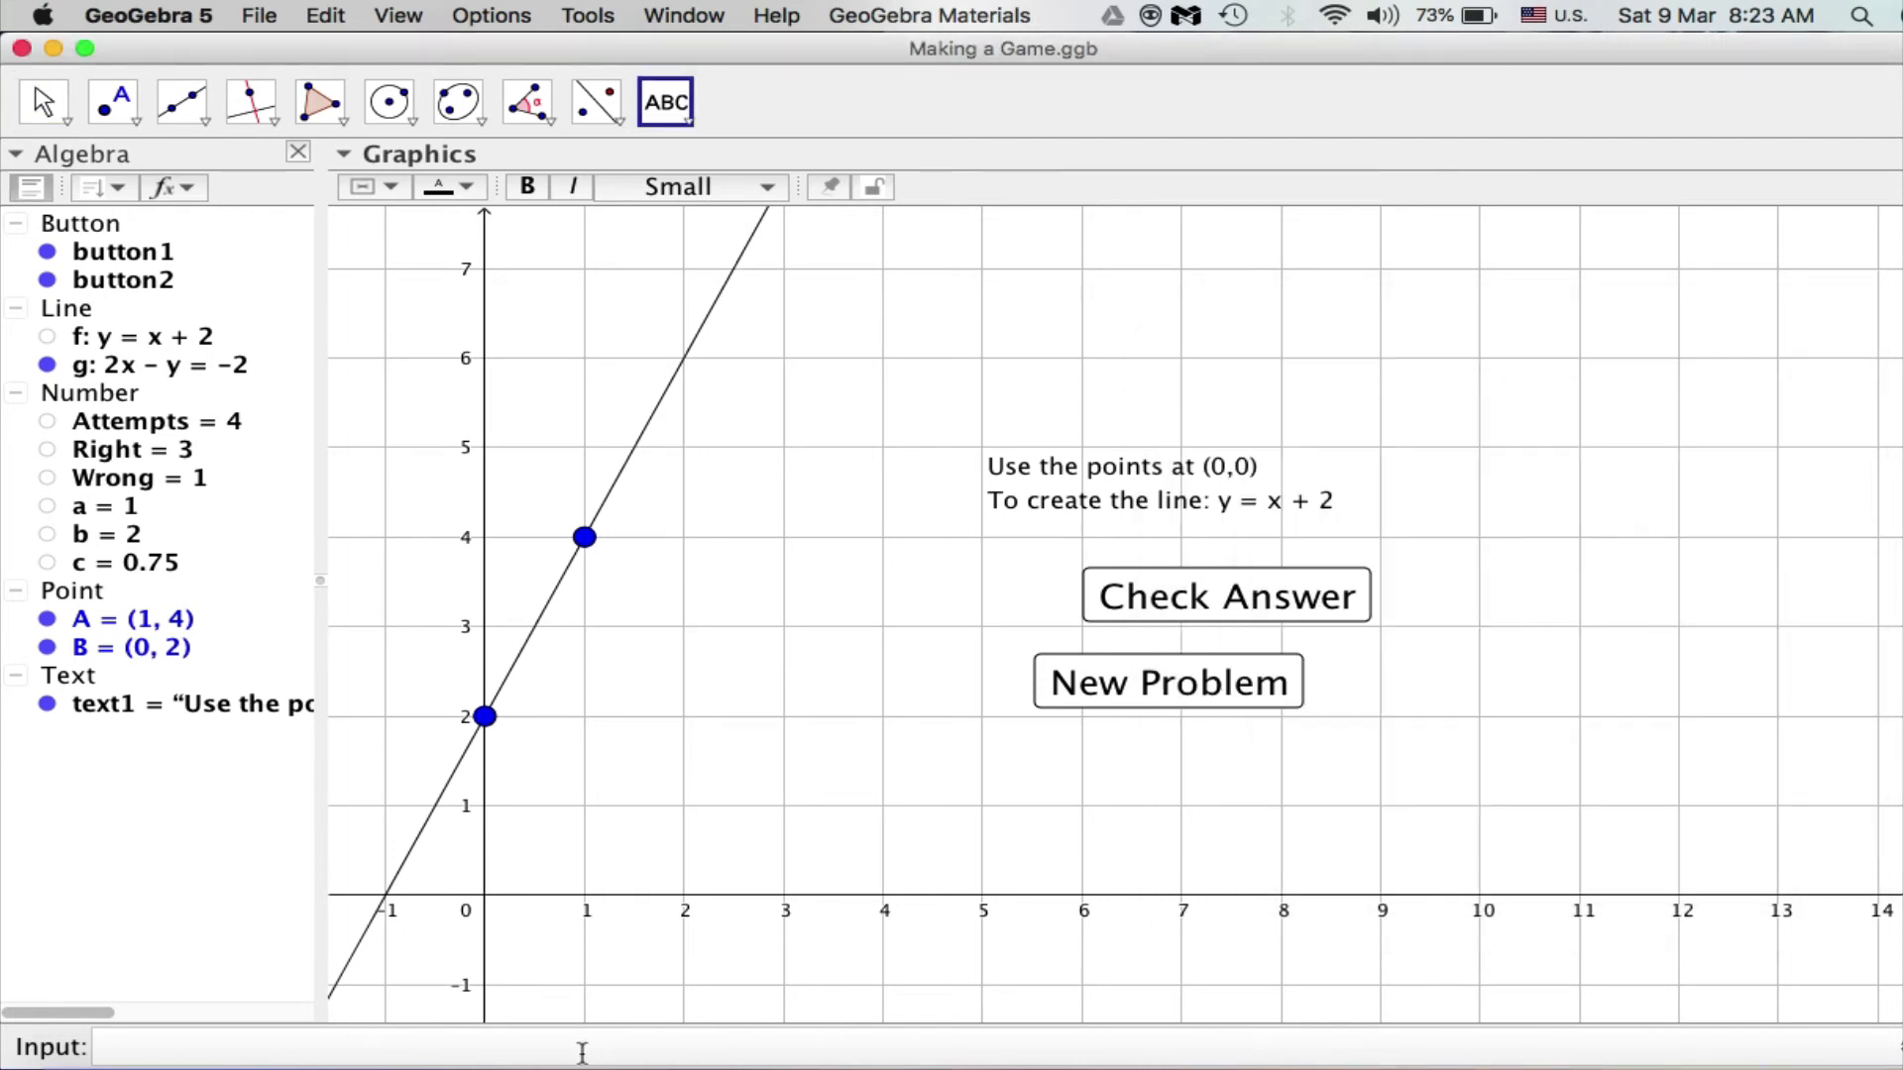
# Step: Create a number that multiplies c by 100 to express the score as a percentage
pyautogui.click(583, 1053)
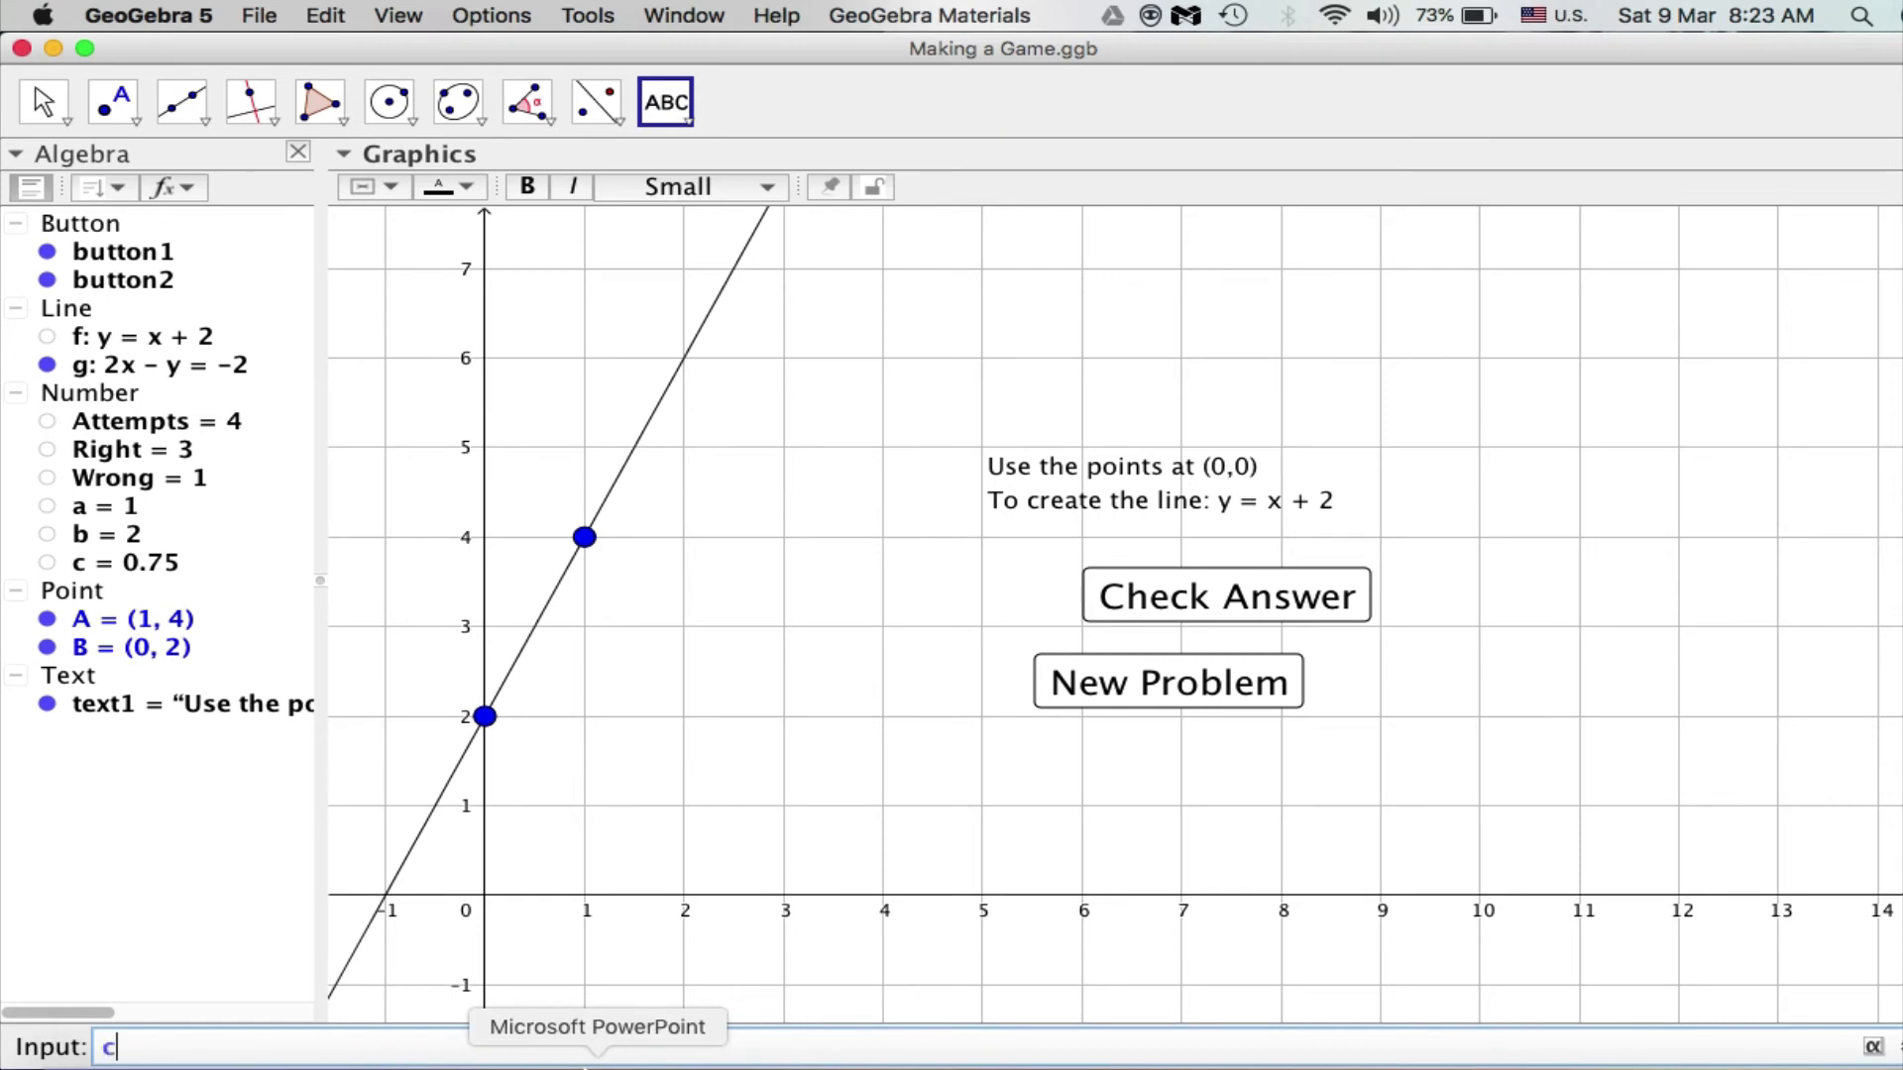
pyautogui.write('100')
pyautogui.press('Return')
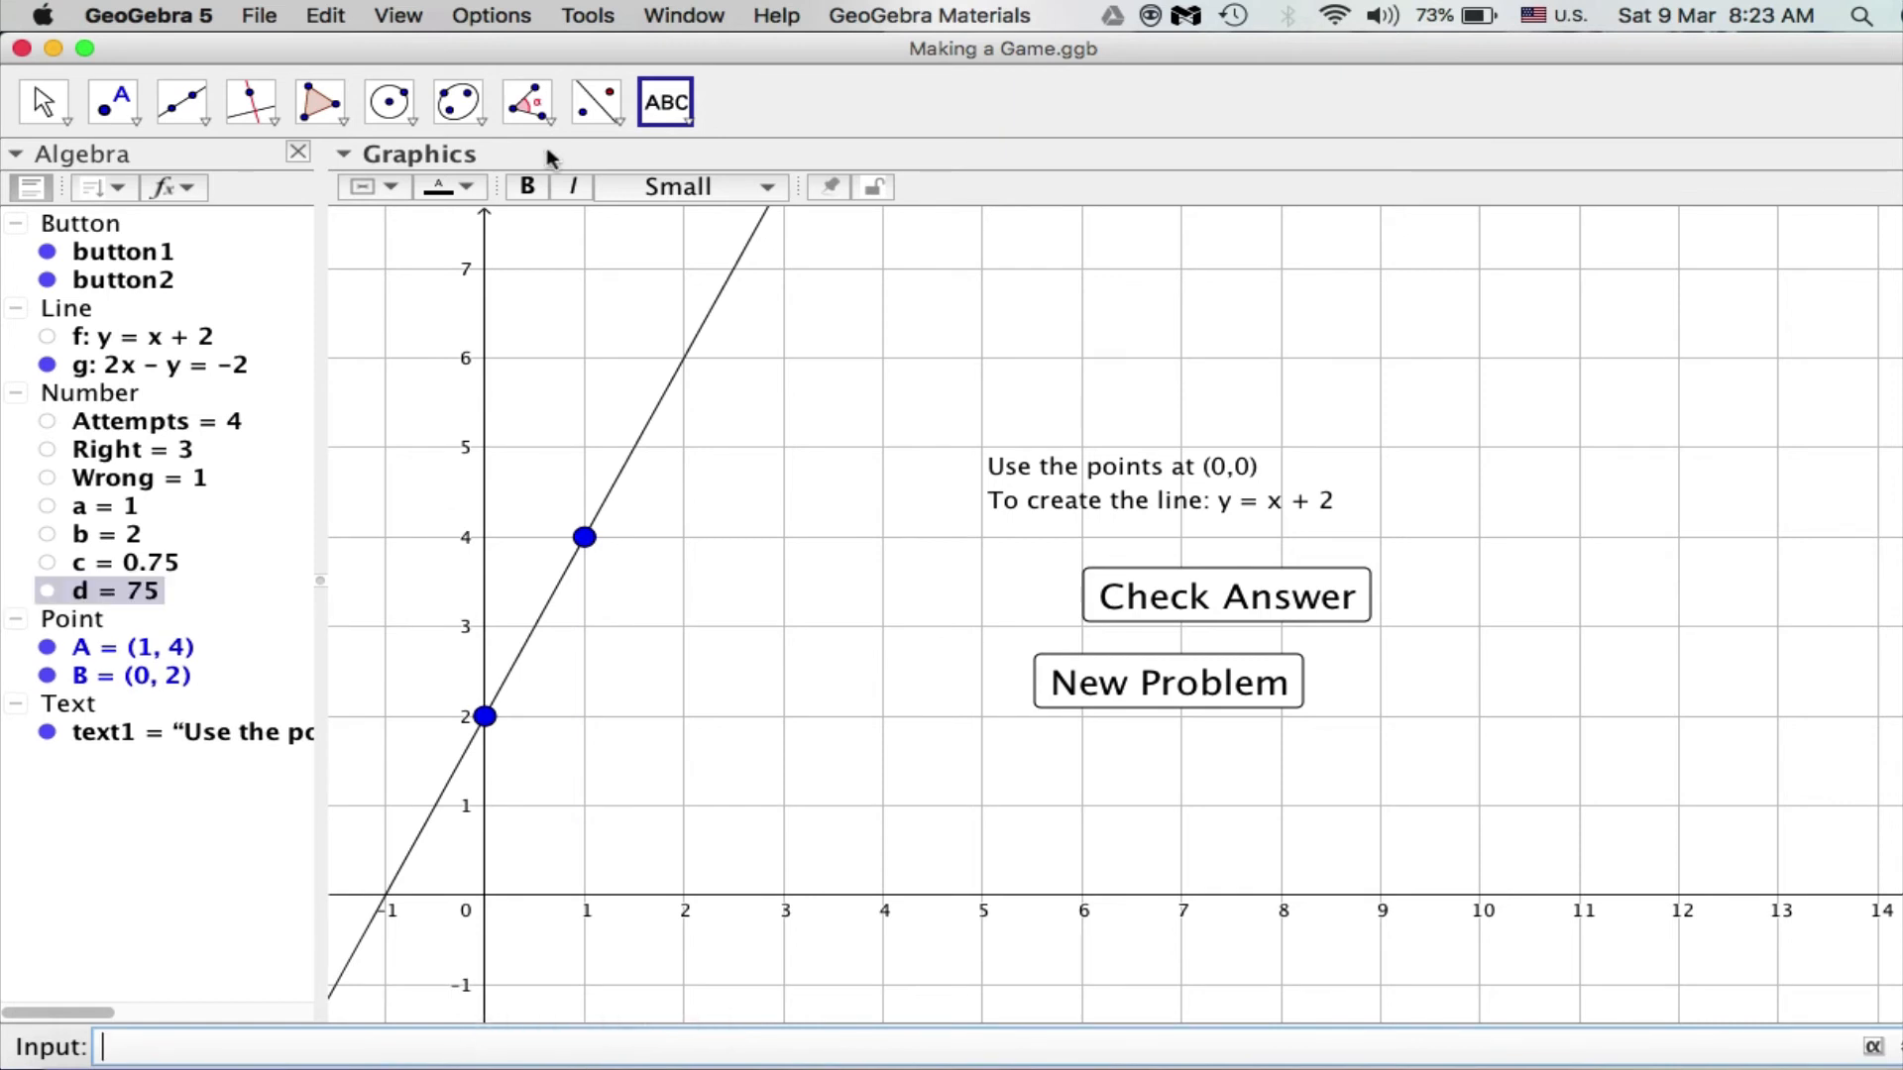
# Step: Start a new text in the Graphics view reading "Percent=" followed by the linked value of number d
pyautogui.click(666, 104)
pyautogui.click(725, 206)
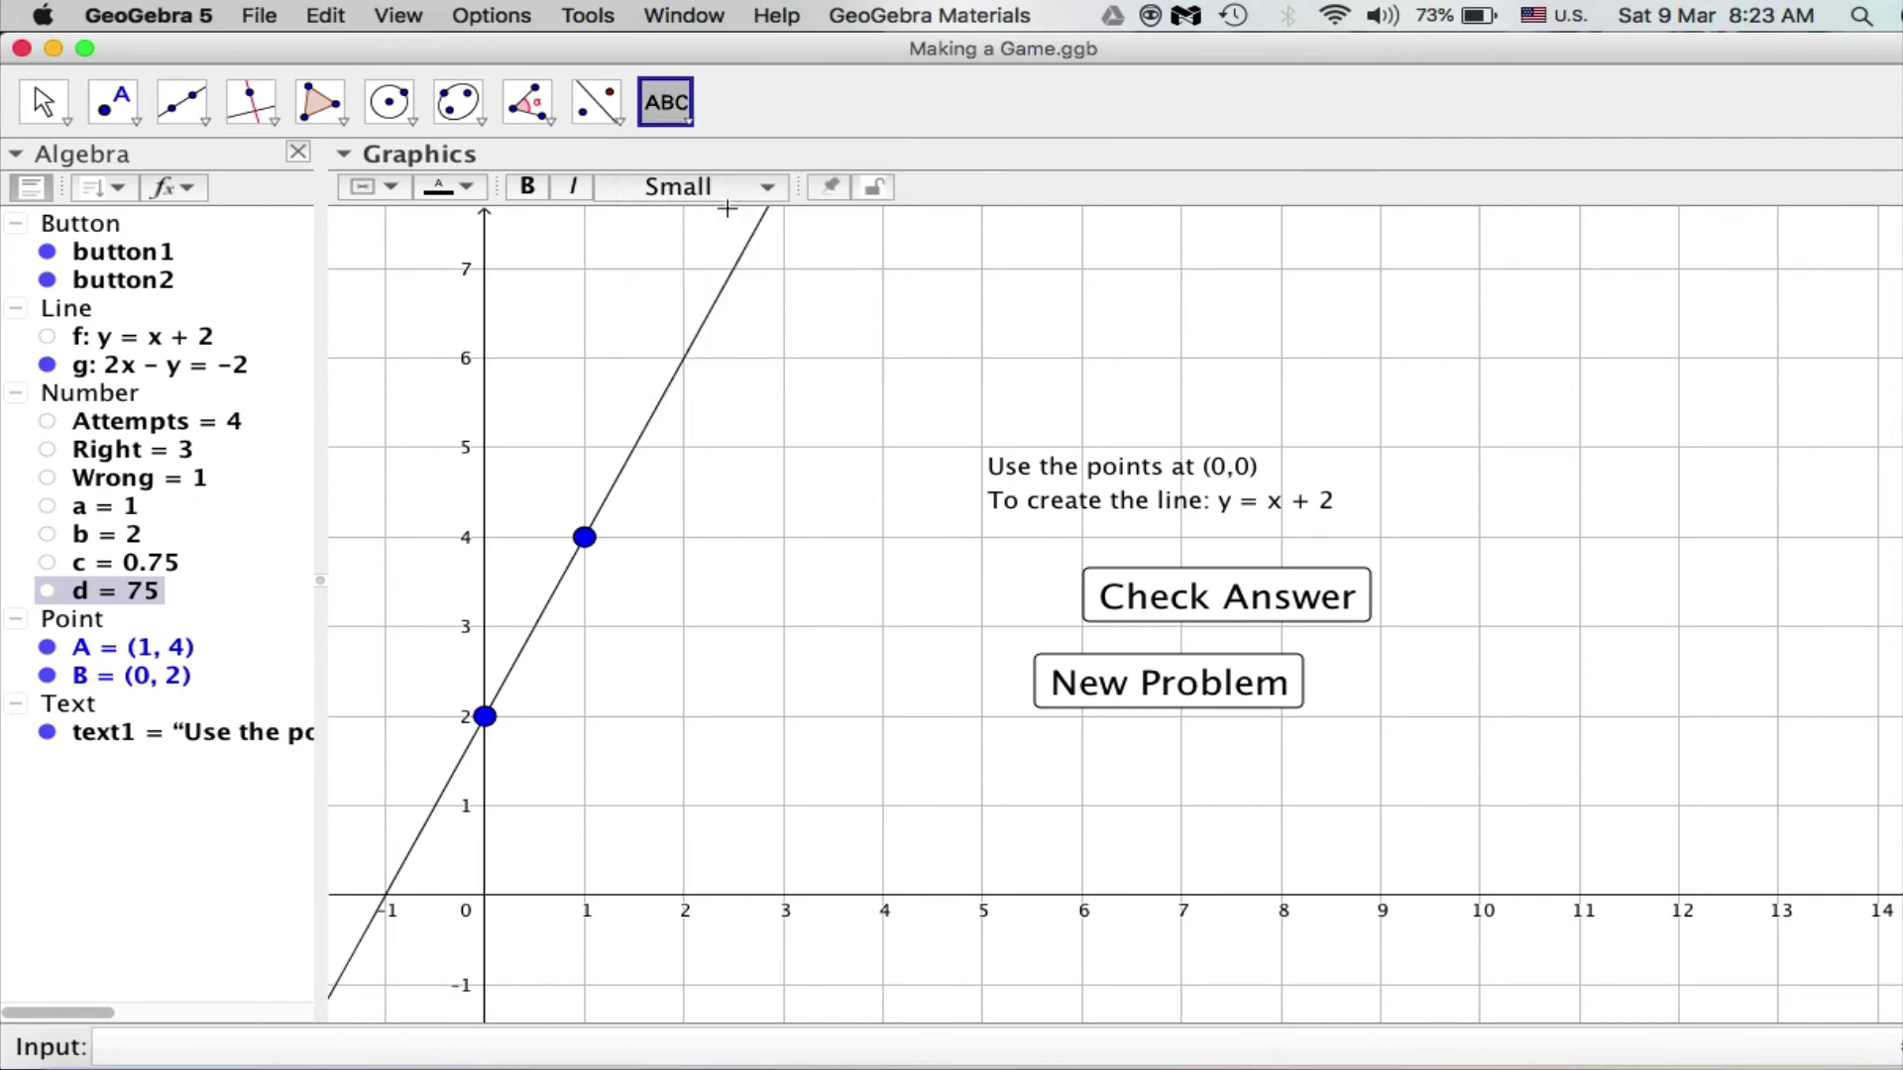
pyautogui.click(1295, 421)
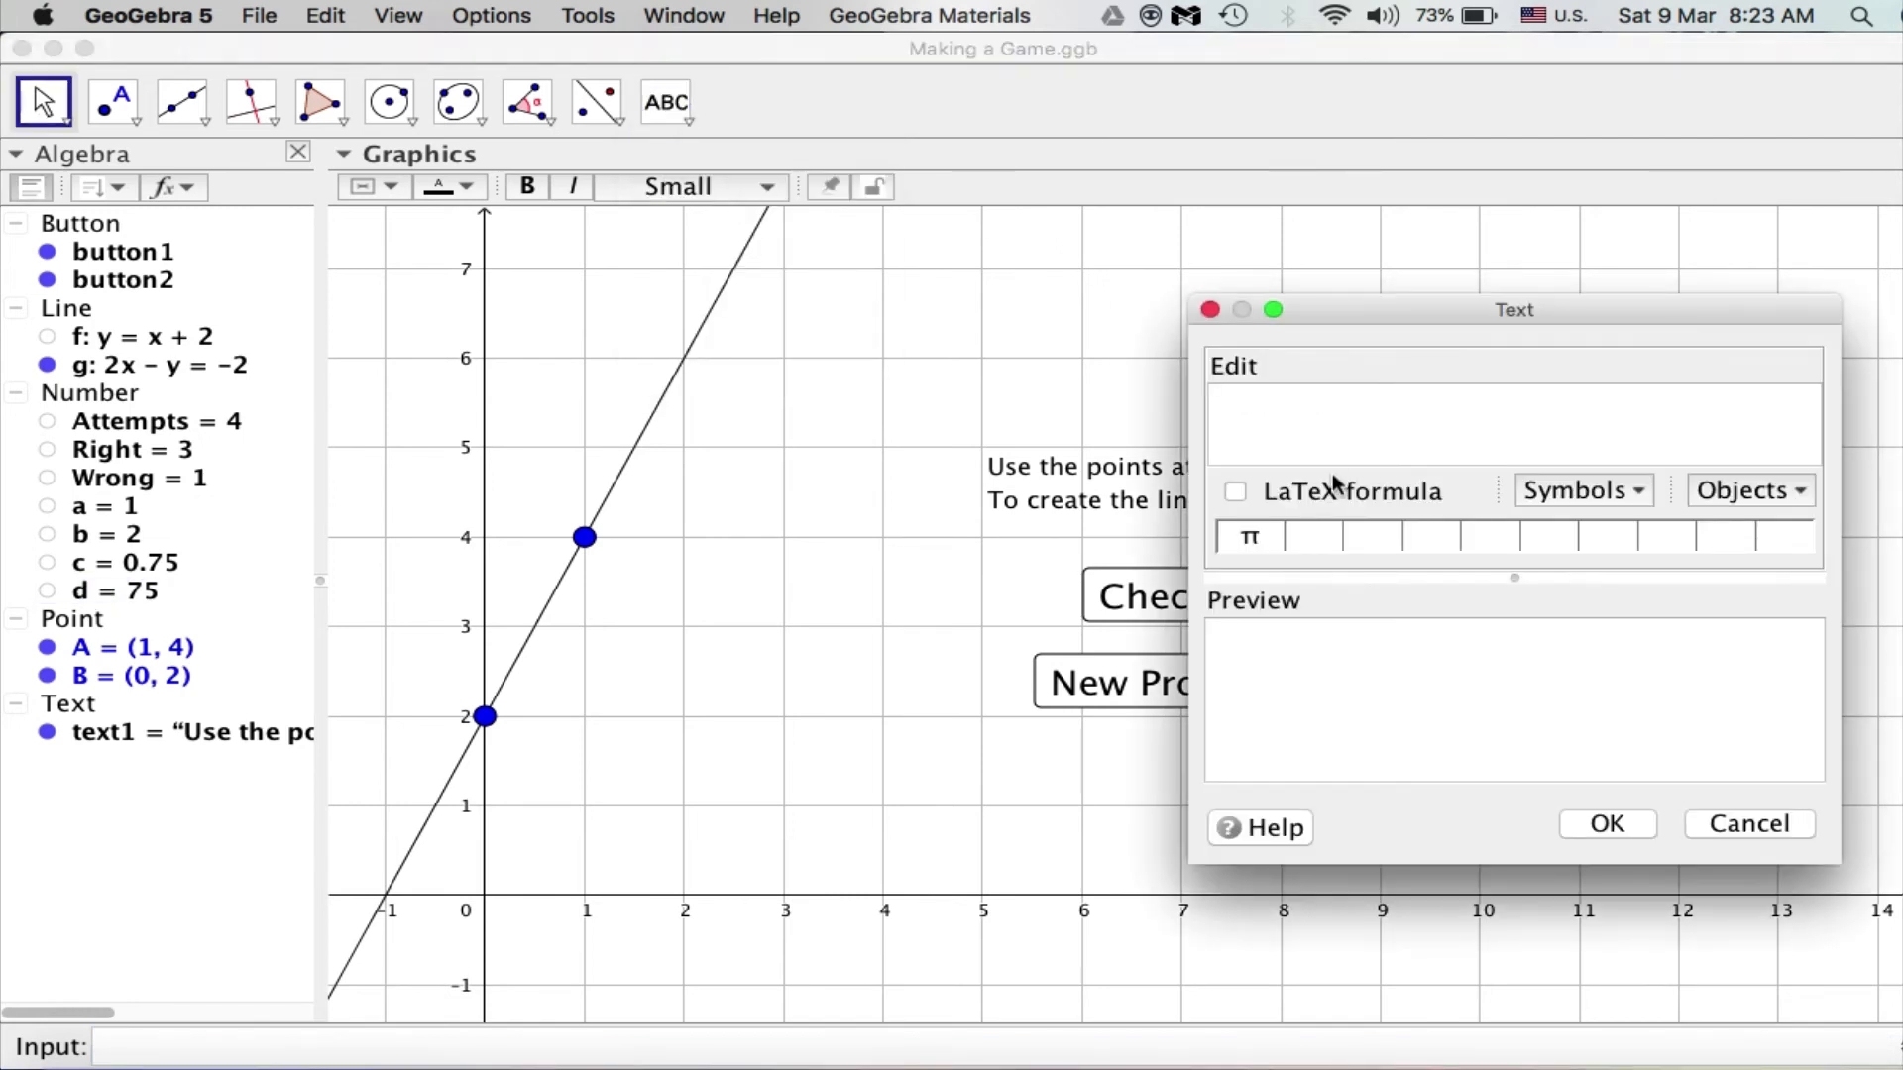
pyautogui.write('Percent=')
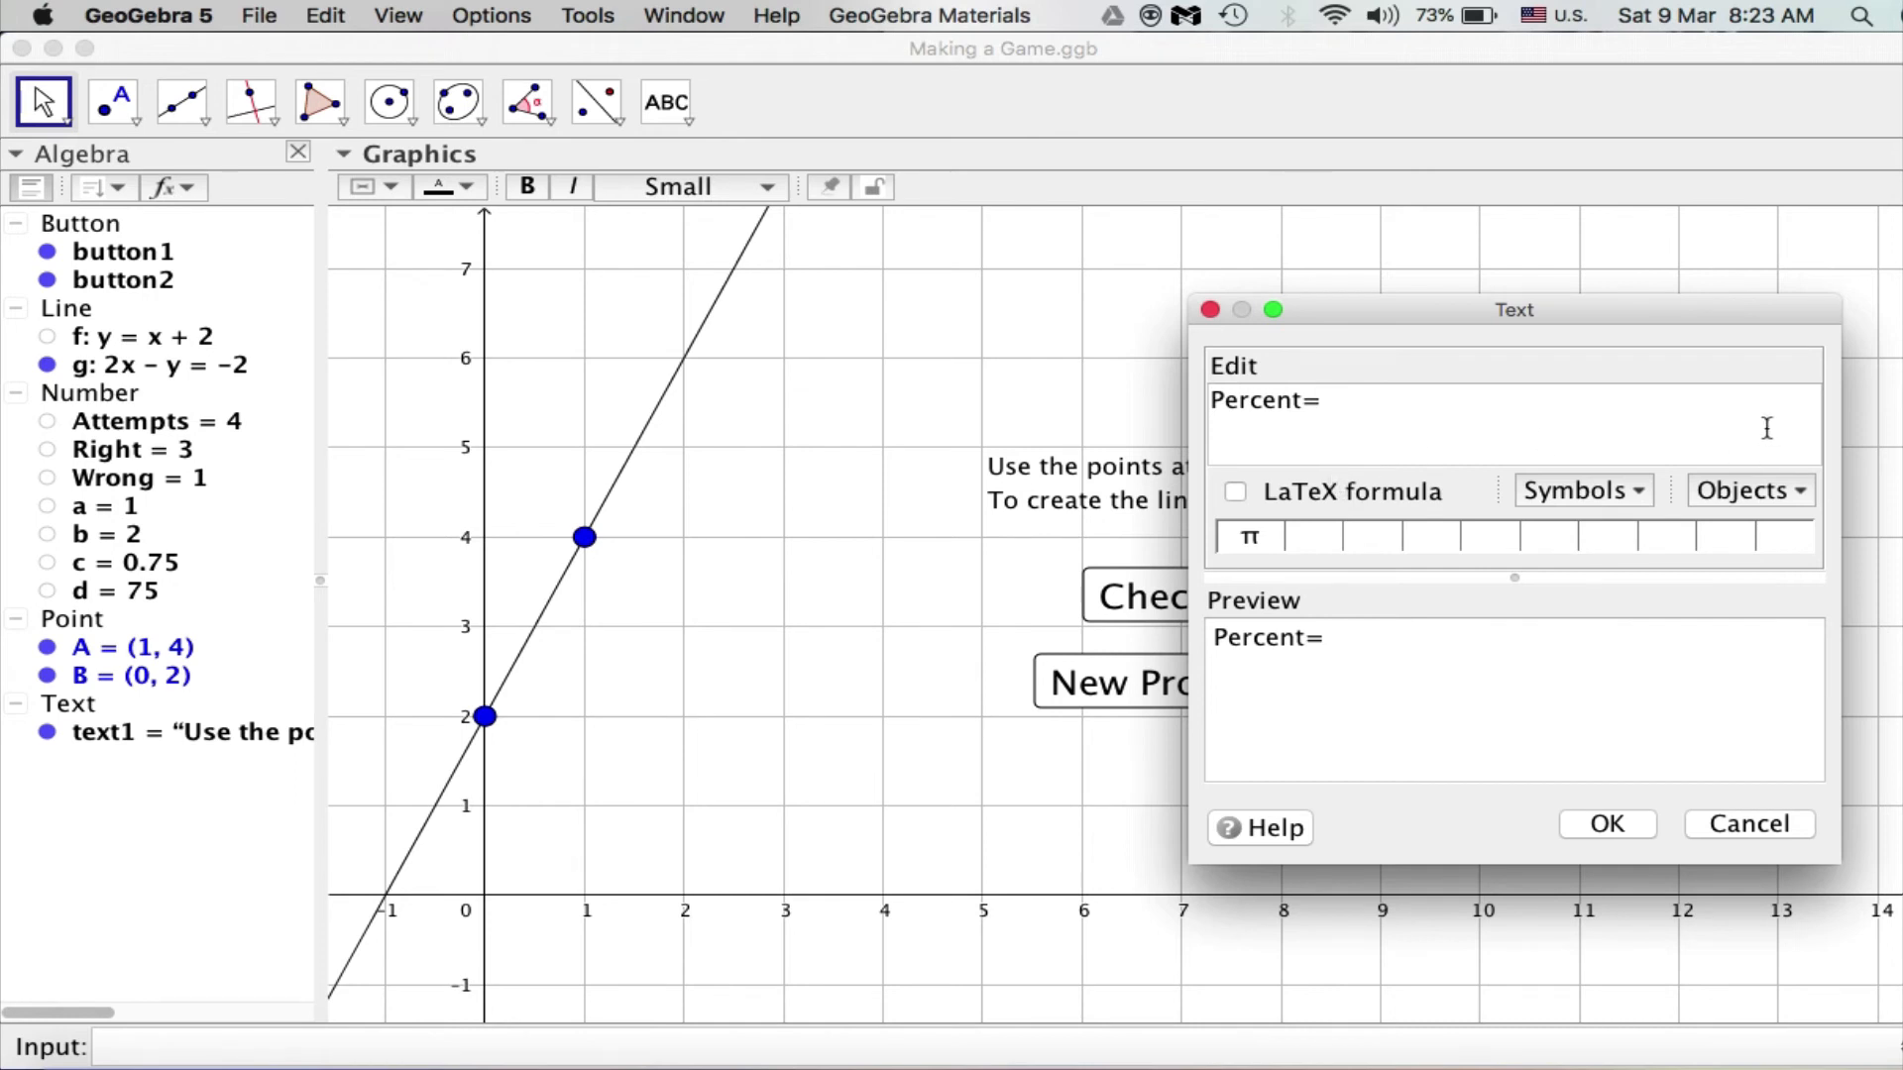
pyautogui.click(1799, 487)
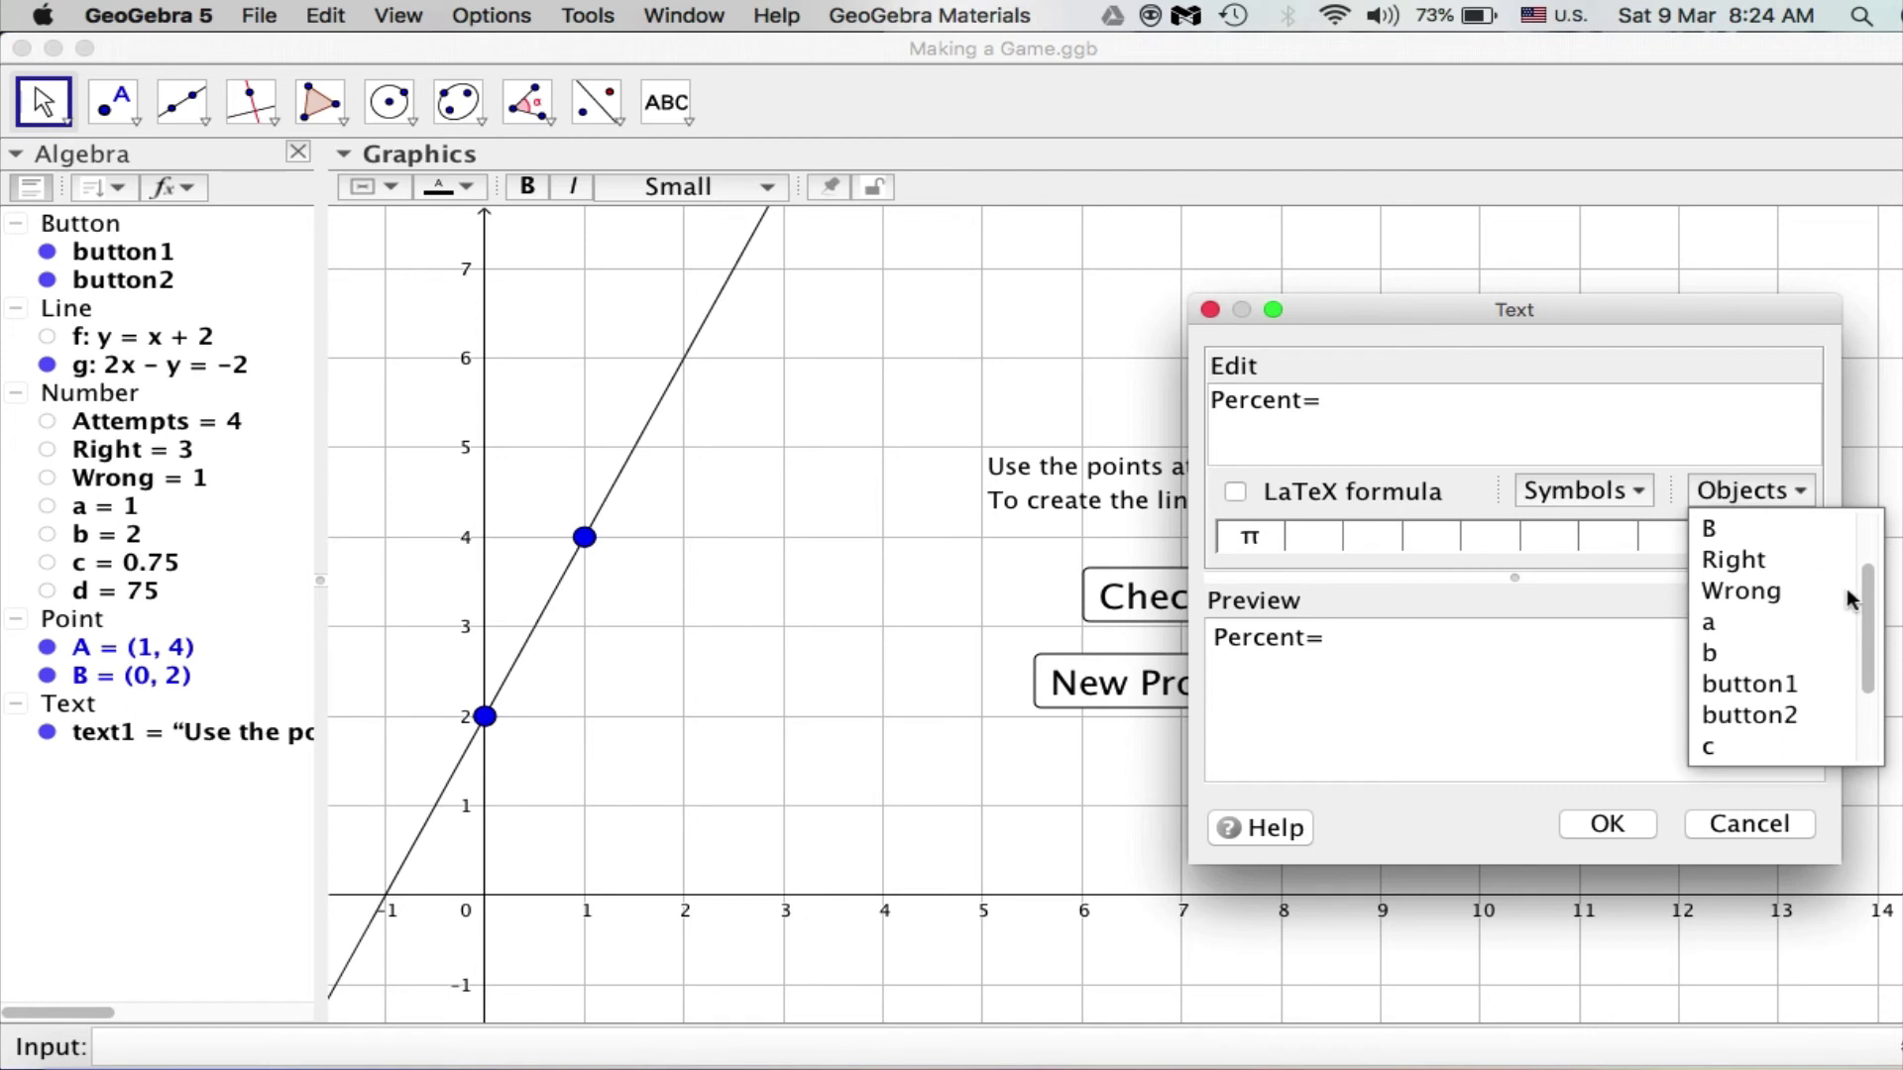
pyautogui.scroll(-2, 1844, 625)
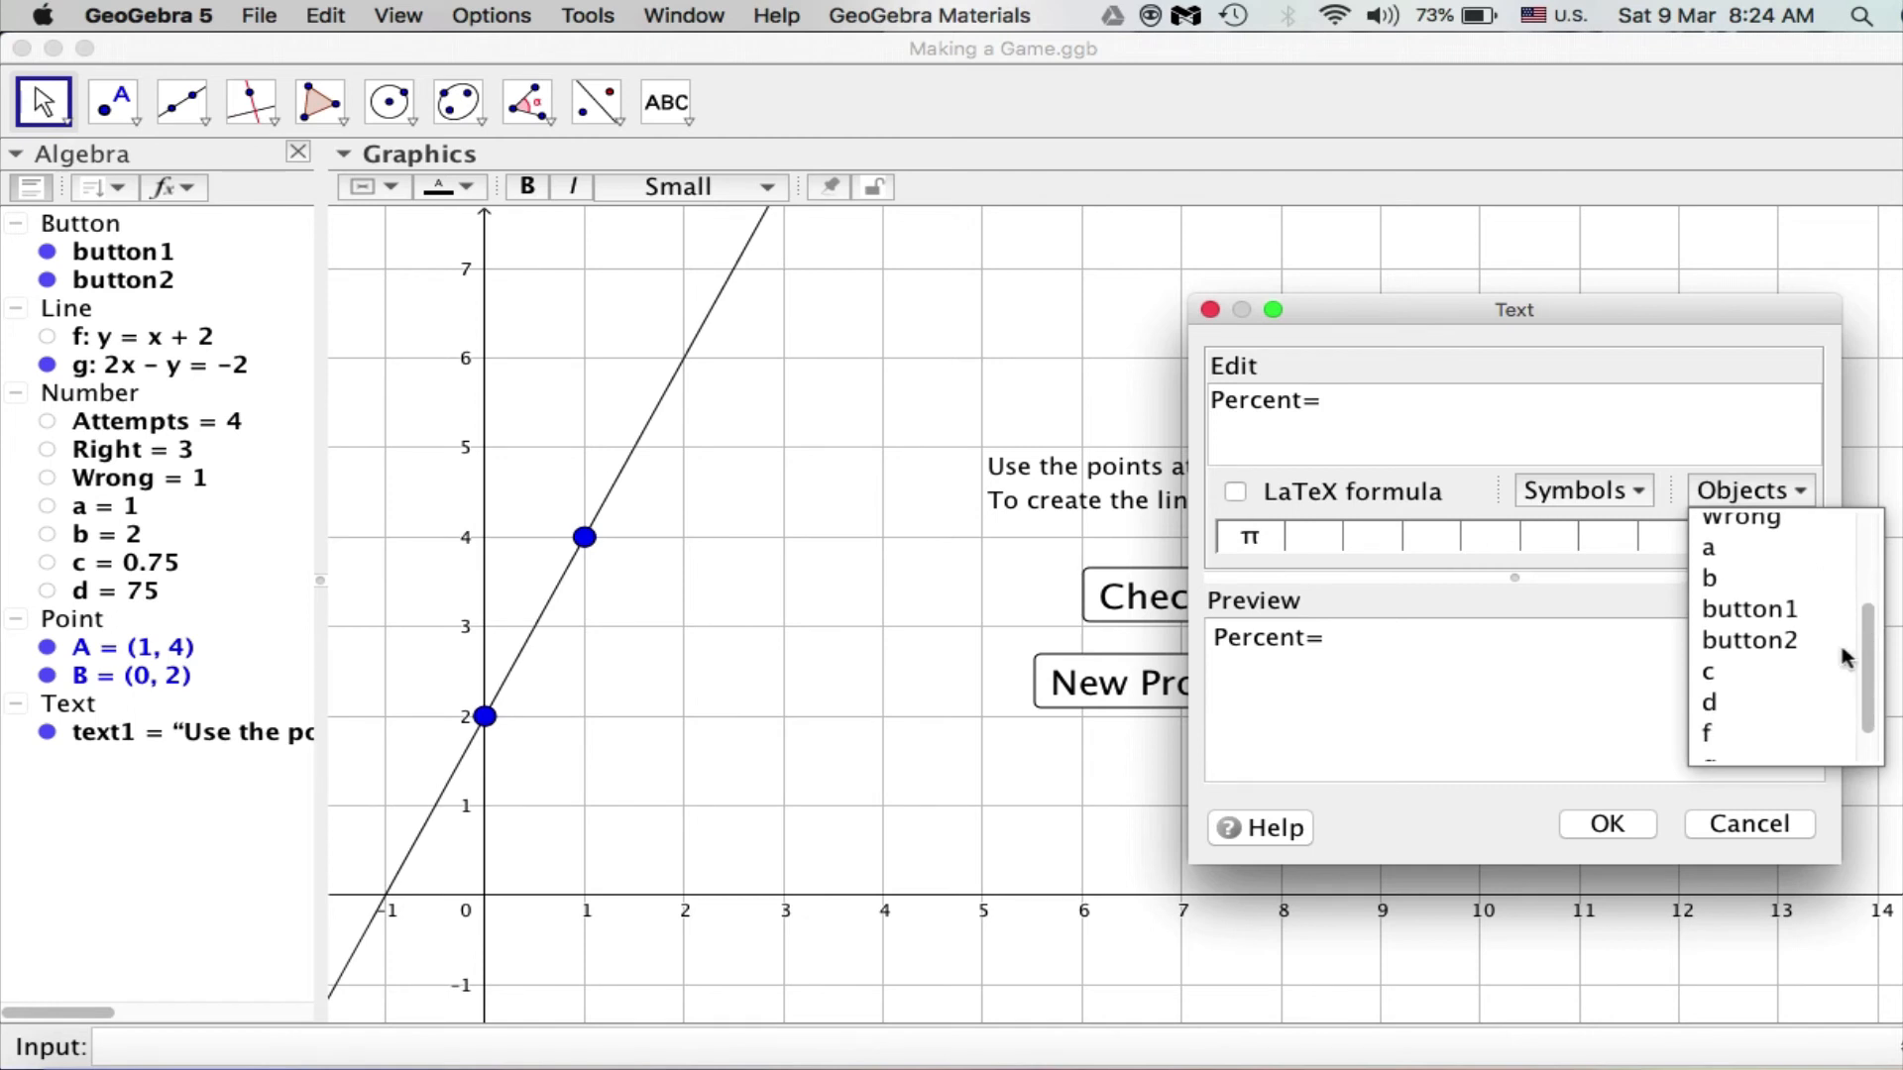
pyautogui.click(1728, 703)
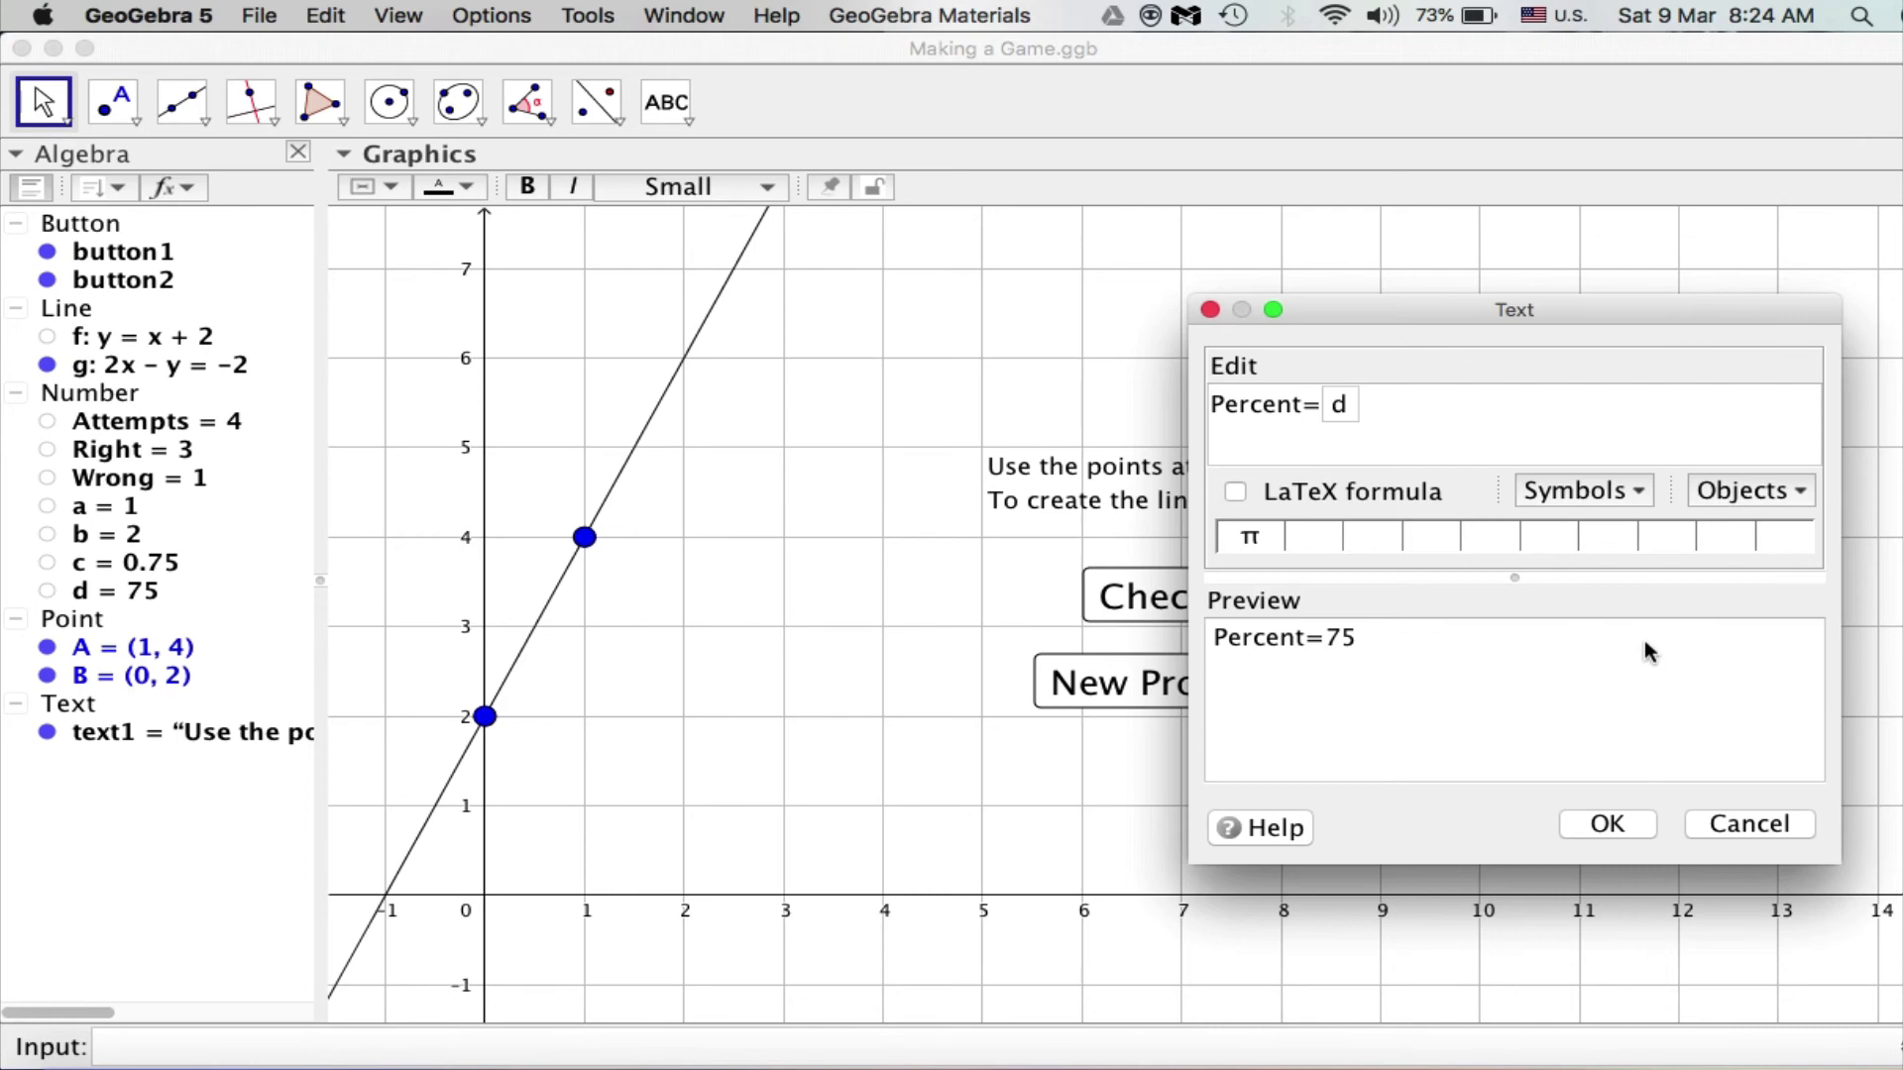
# Step: Add "%" after the linked d value, change the label to "Percent Correct", and place the finished text below the New Problem button
pyautogui.write('%')
pyautogui.write(' c')
pyautogui.press('BackSpace')
pyautogui.write('Cor')
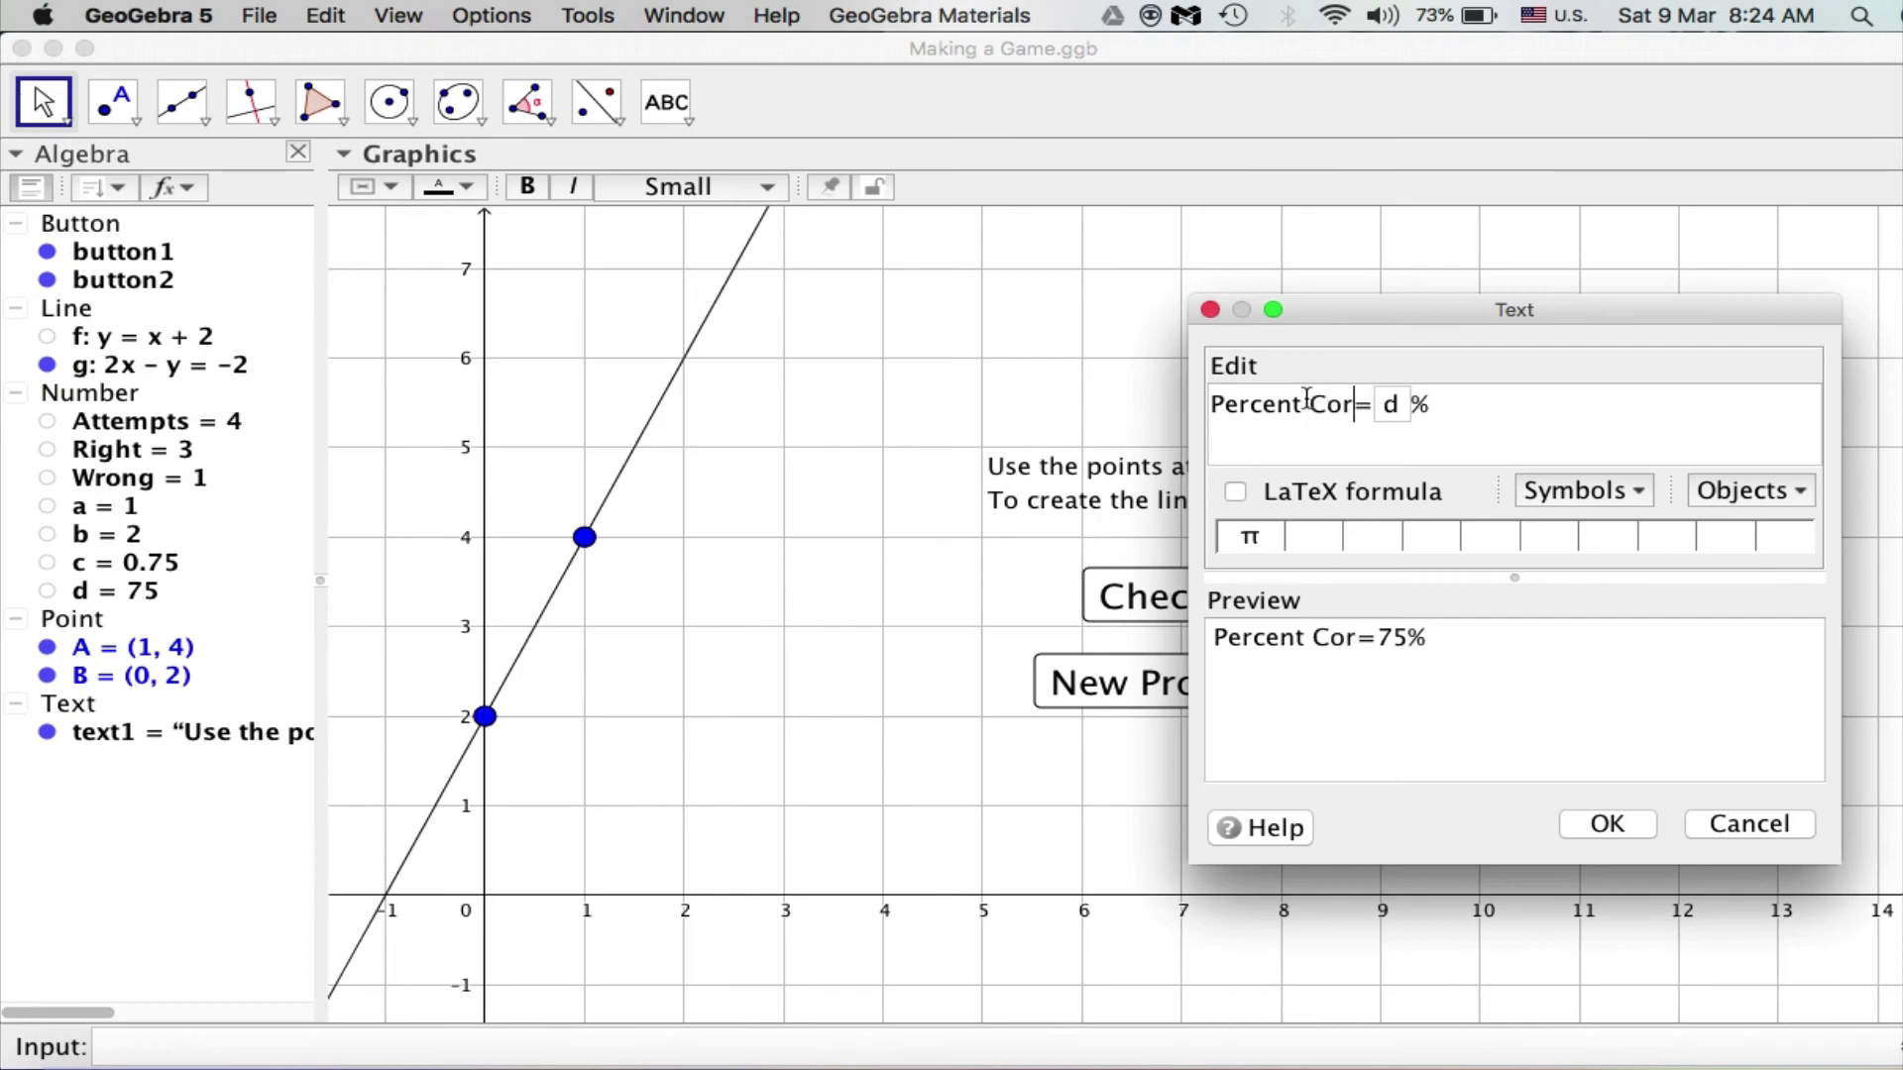
pyautogui.write('rect')
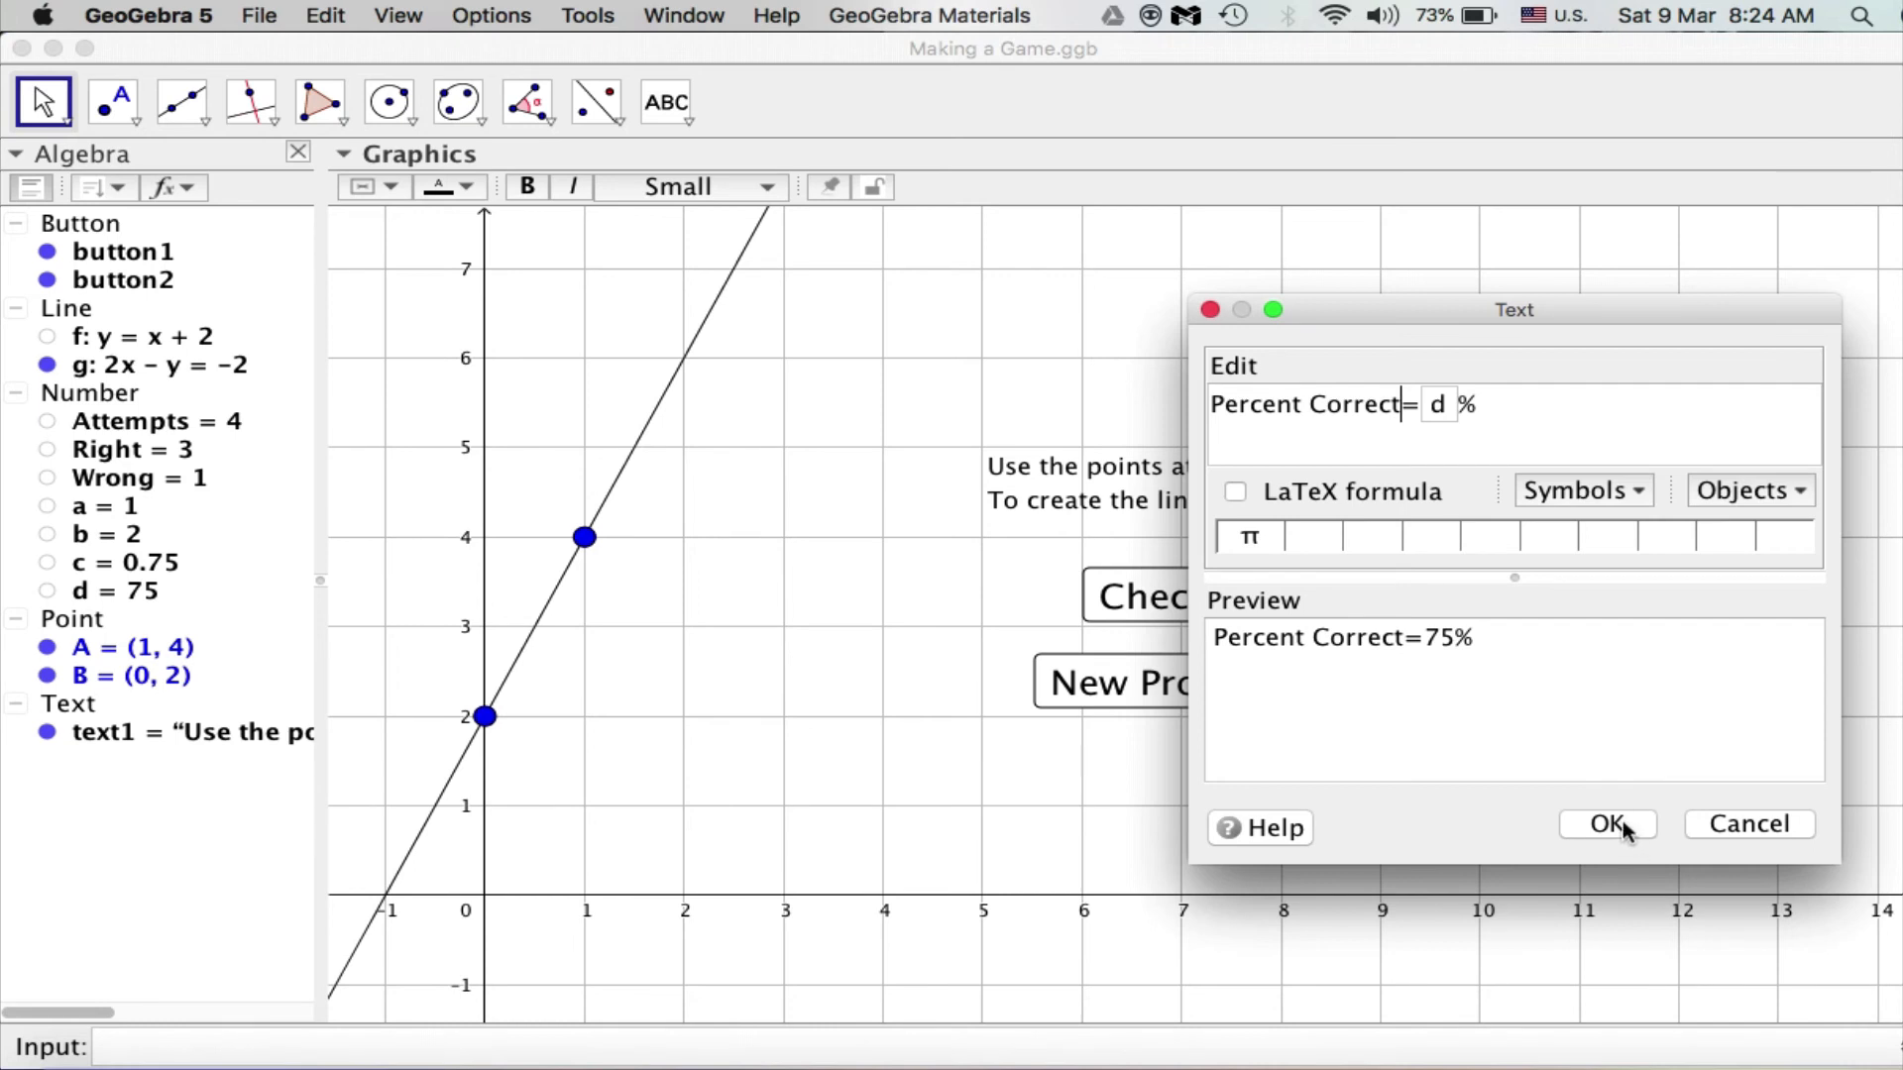
pyautogui.click(1605, 824)
pyautogui.moveTo(1476, 406); pyautogui.dragTo(1266, 814)
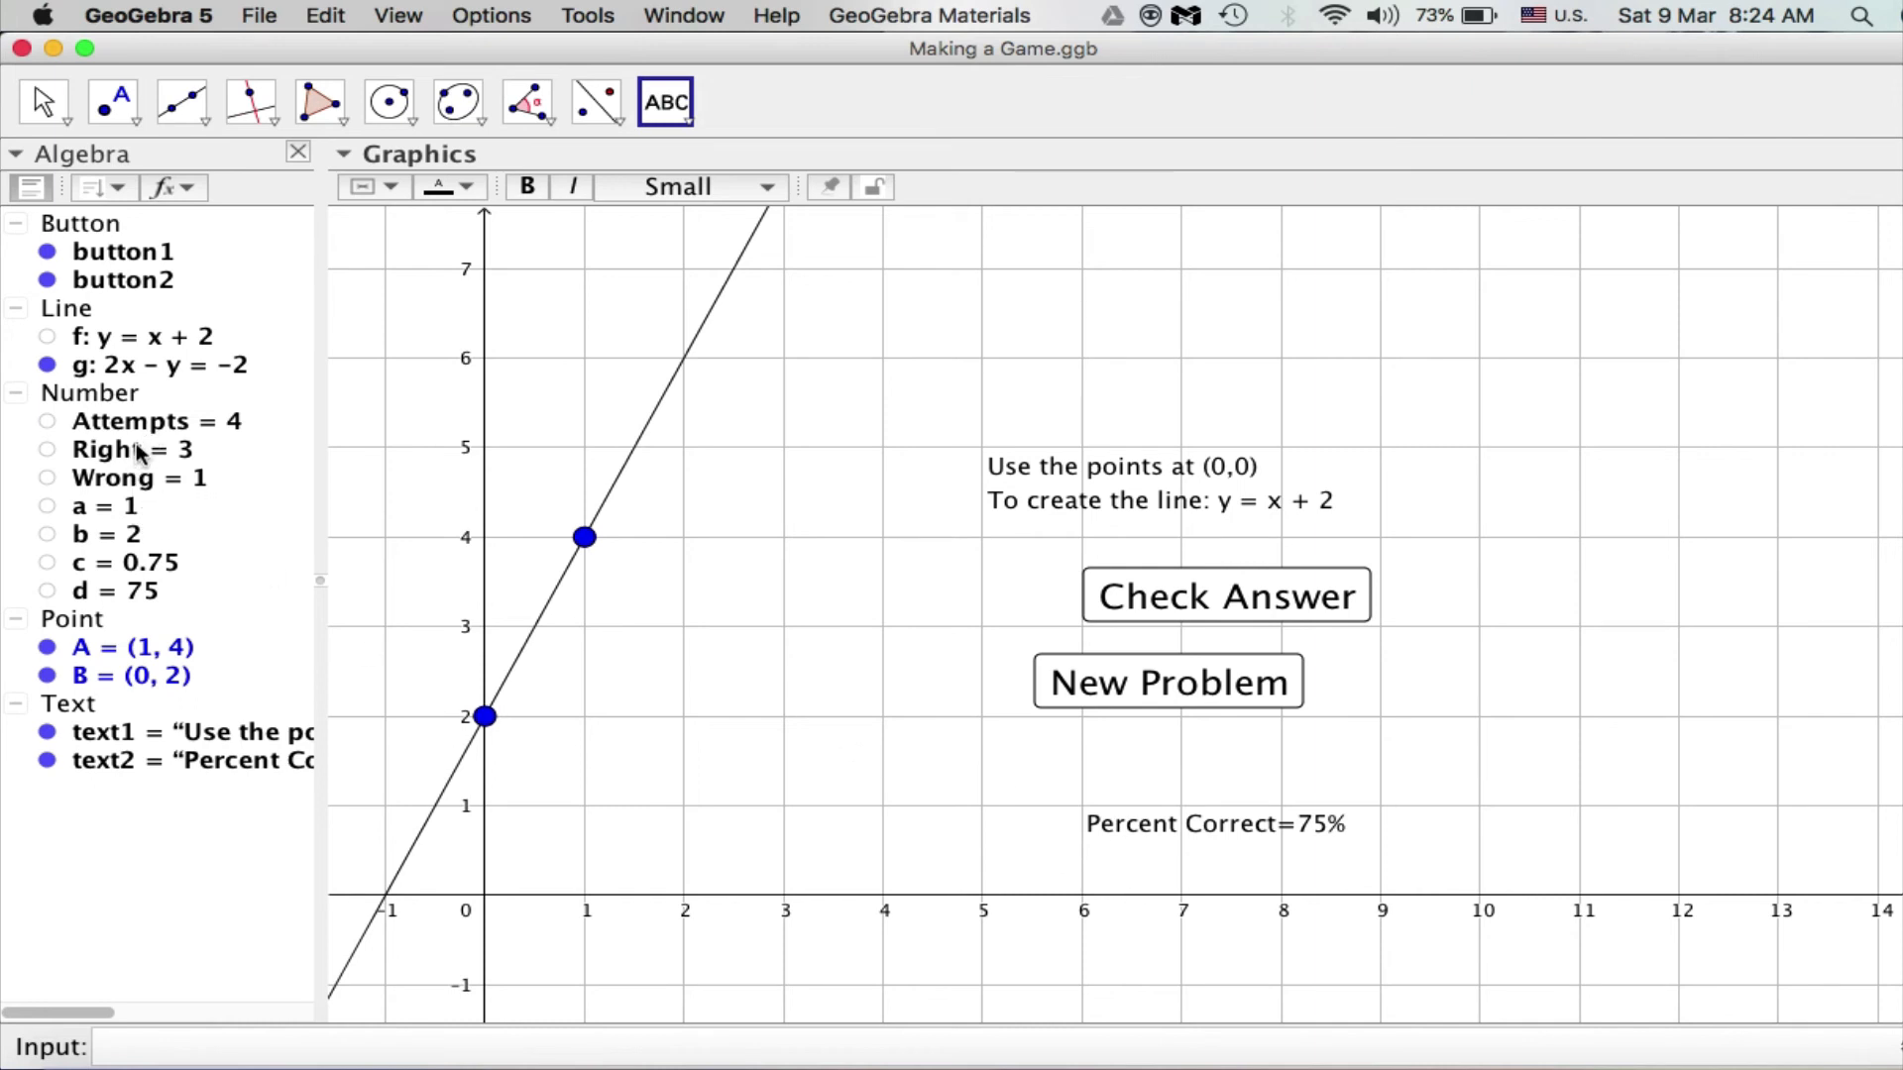
# Step: Place the Right counter from the Algebra view as a live text in the Graphics view, just below the percentage text
pyautogui.click(55, 114)
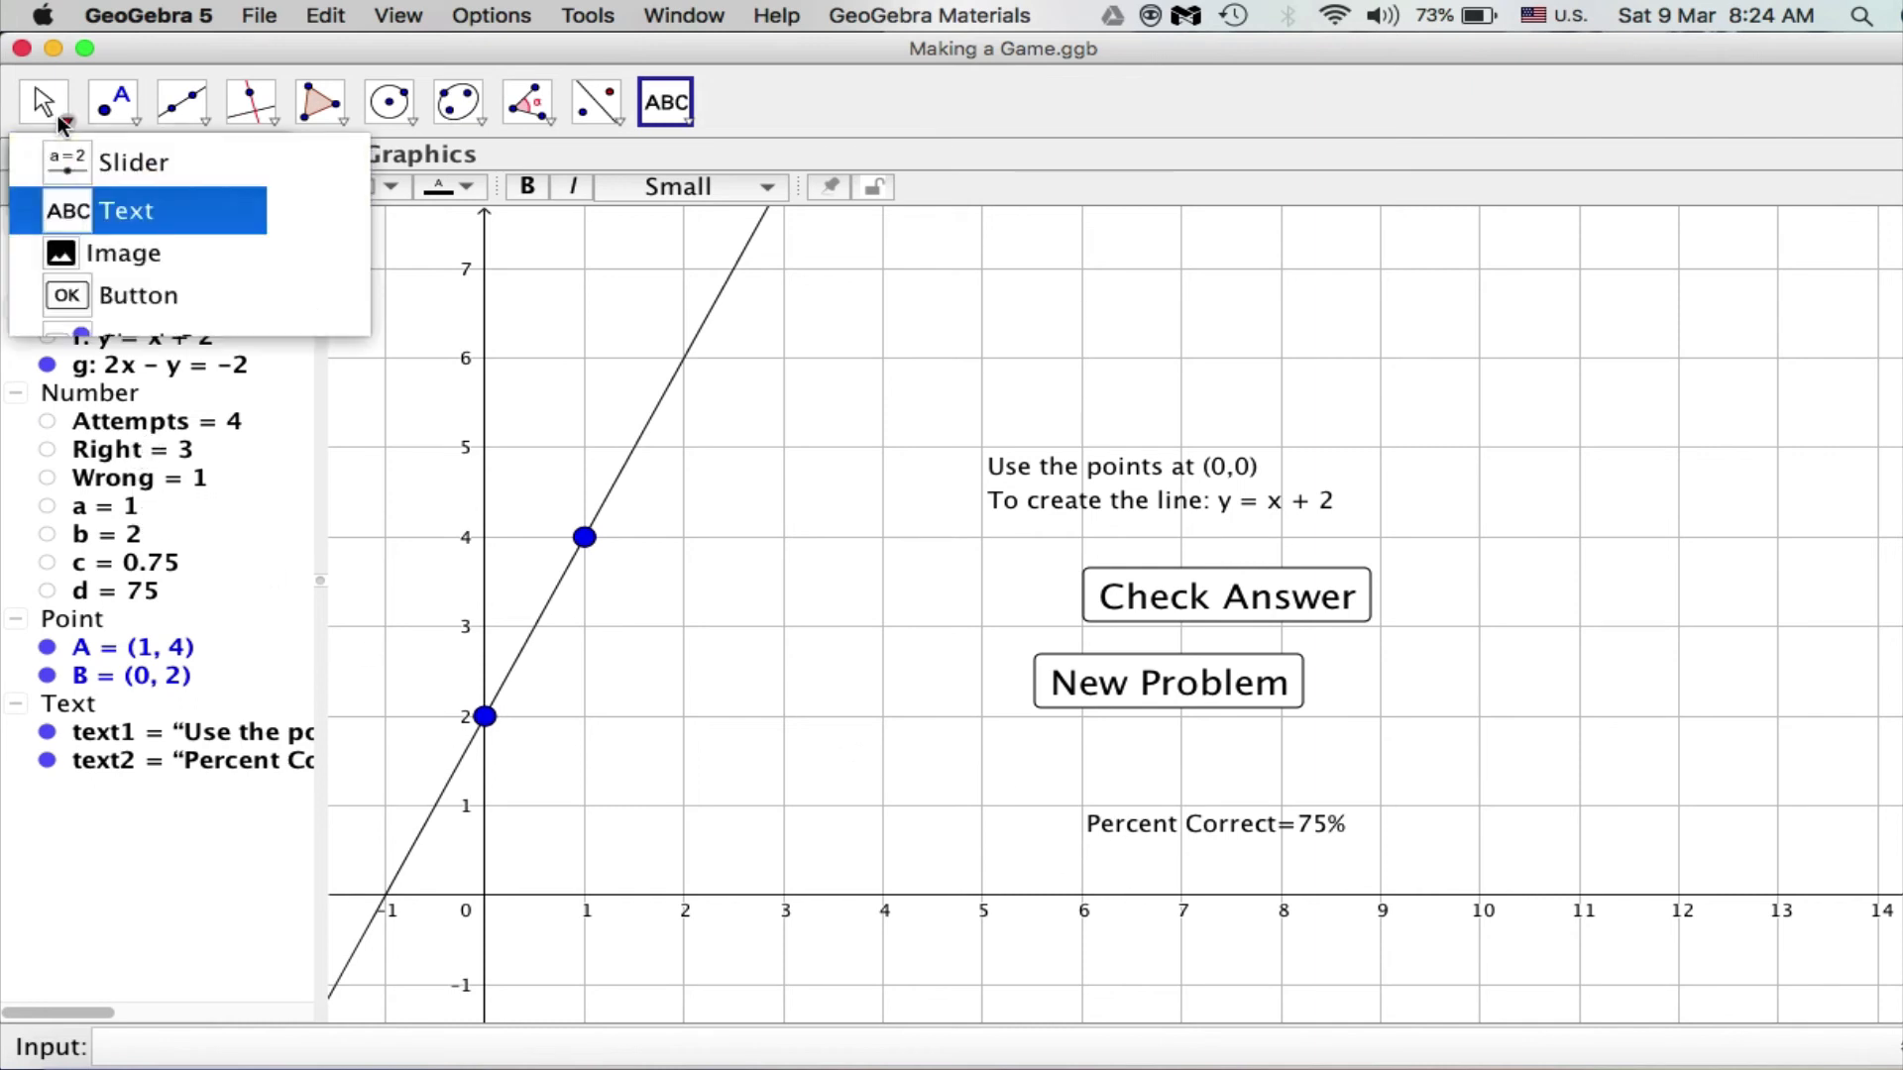
pyautogui.click(94, 161)
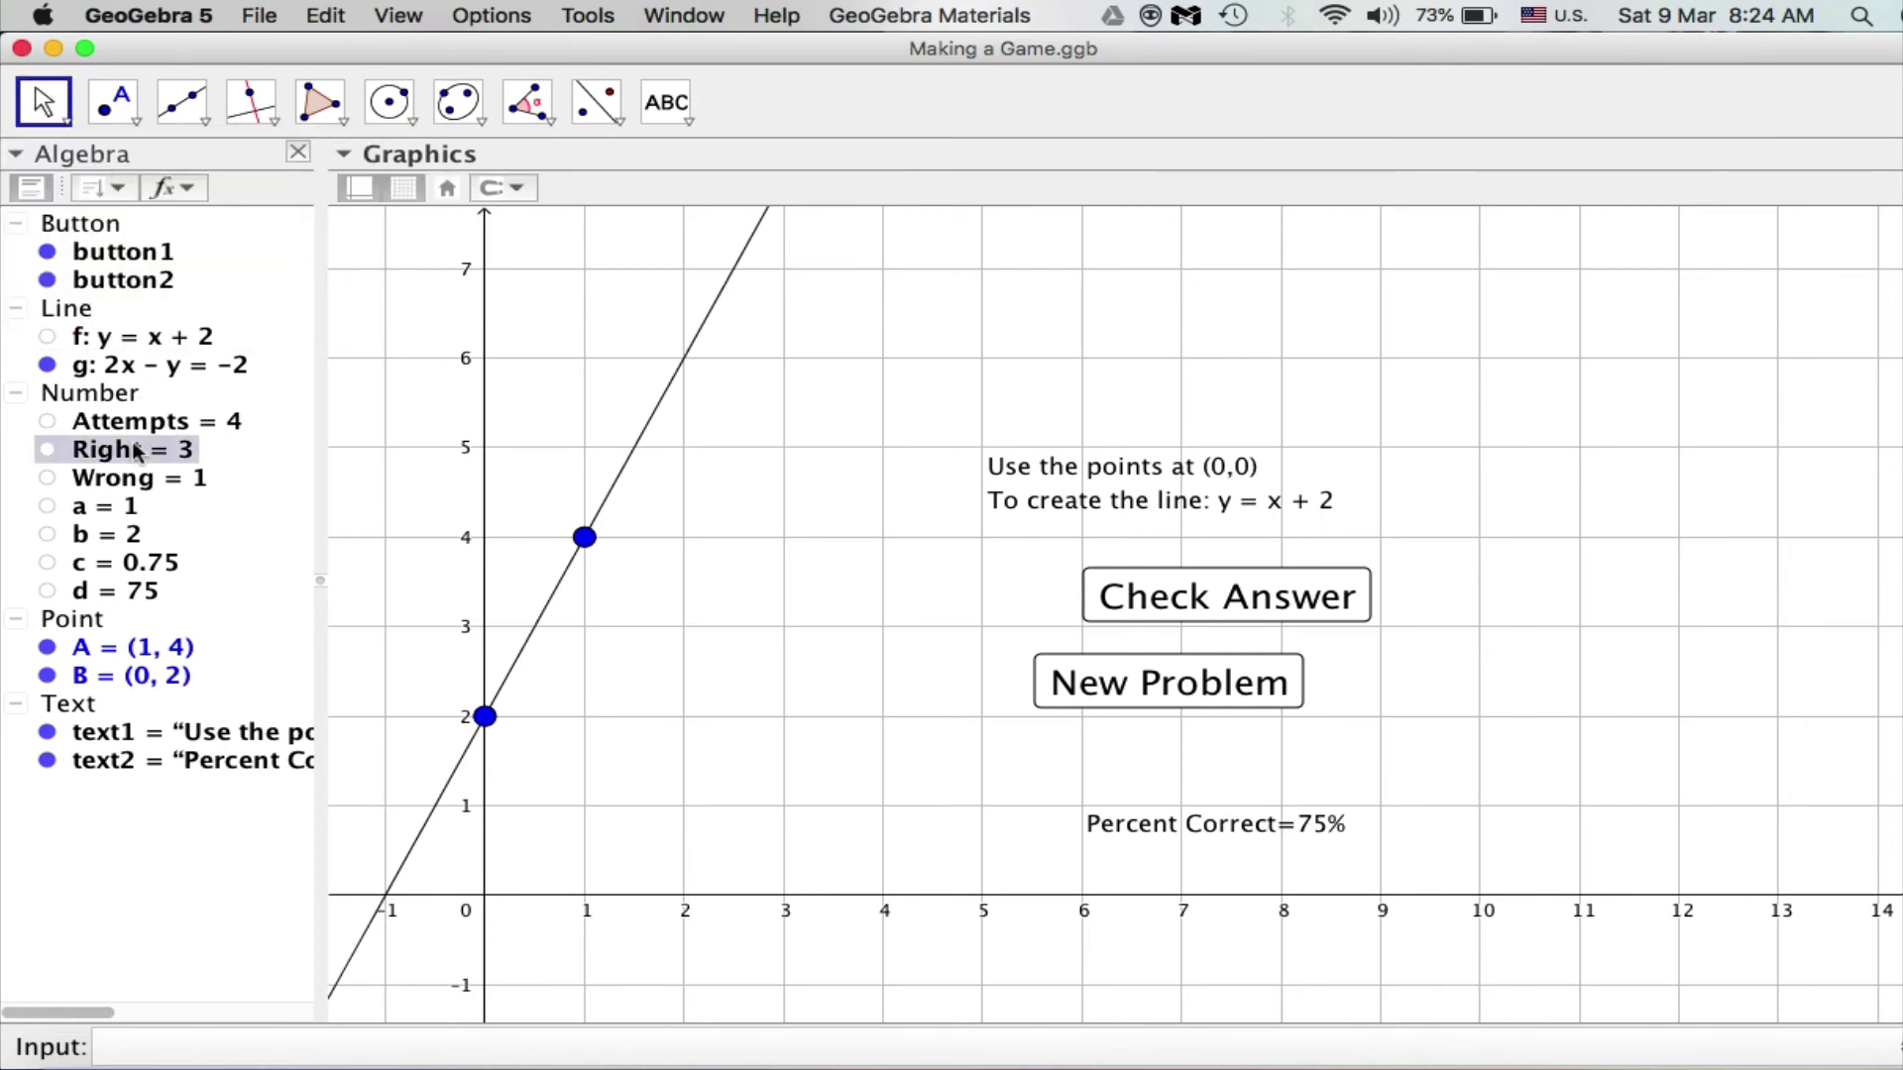
pyautogui.moveTo(138, 451); pyautogui.dragTo(1102, 939)
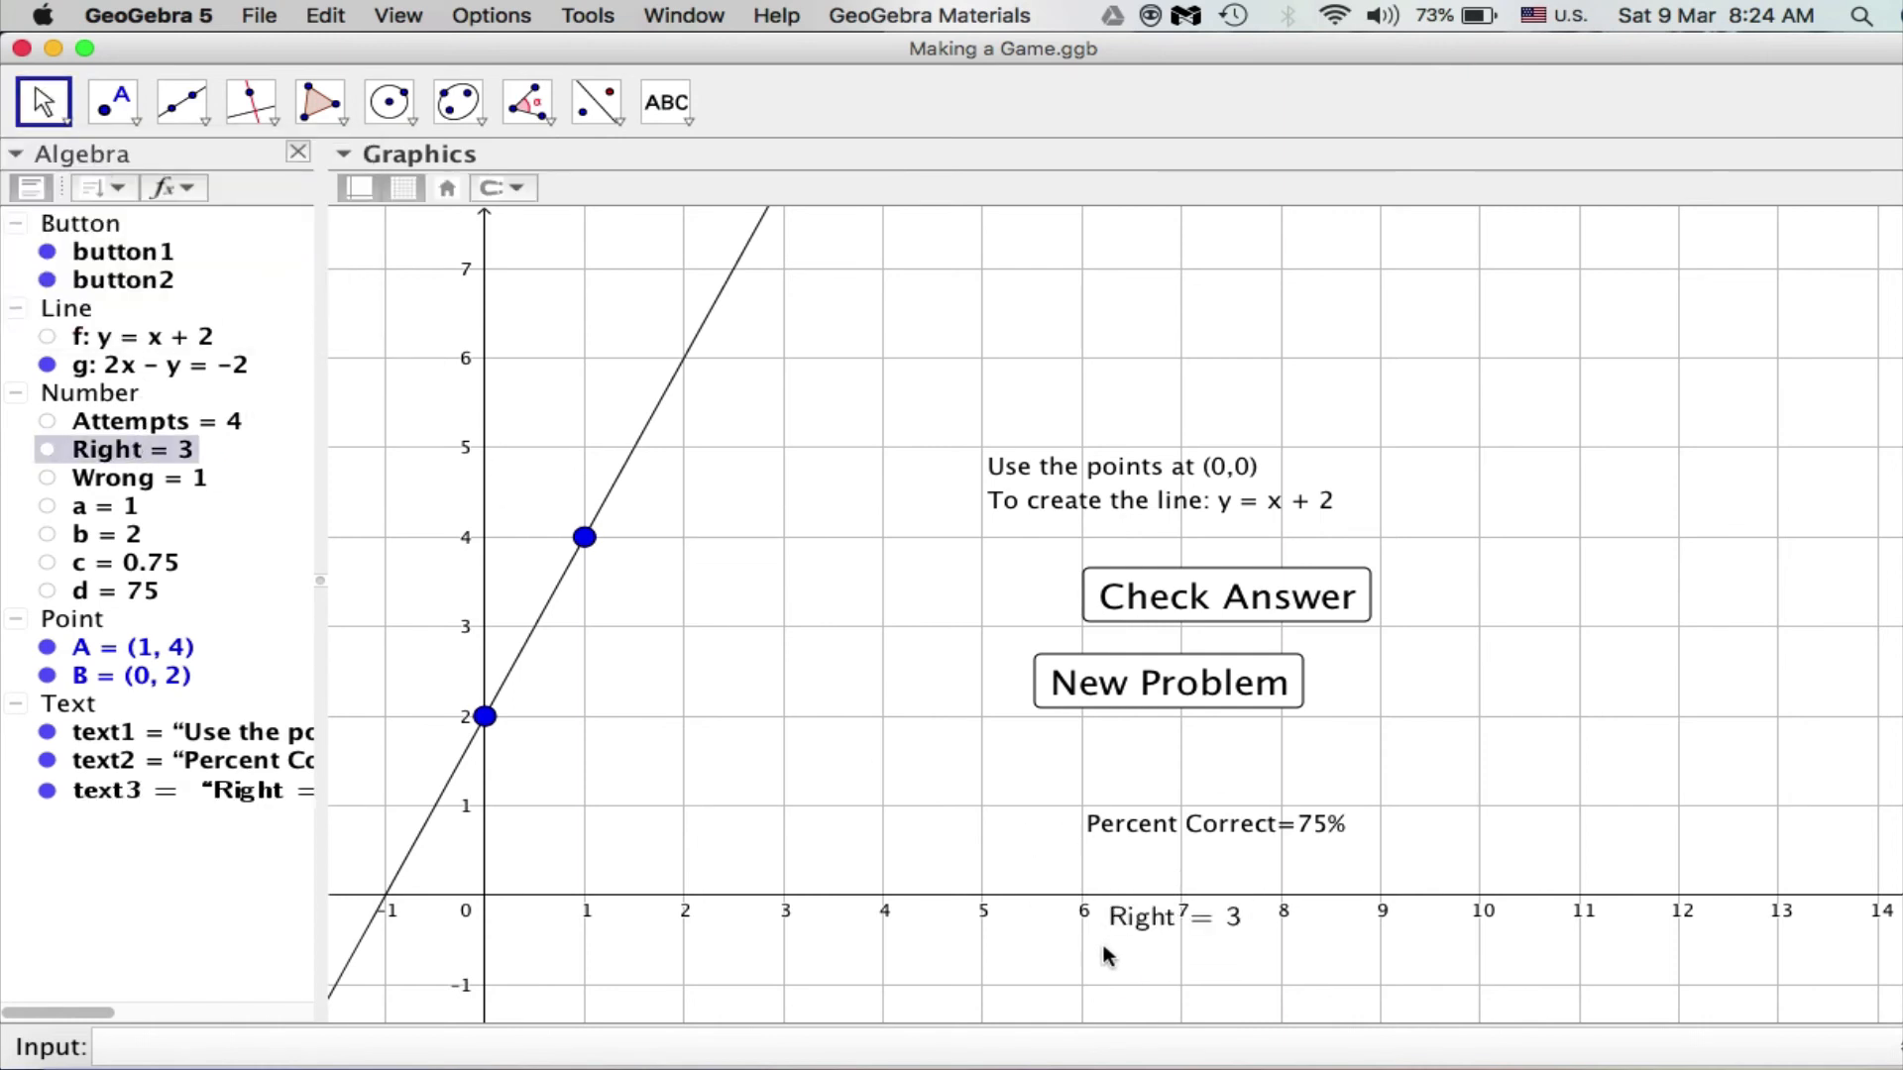